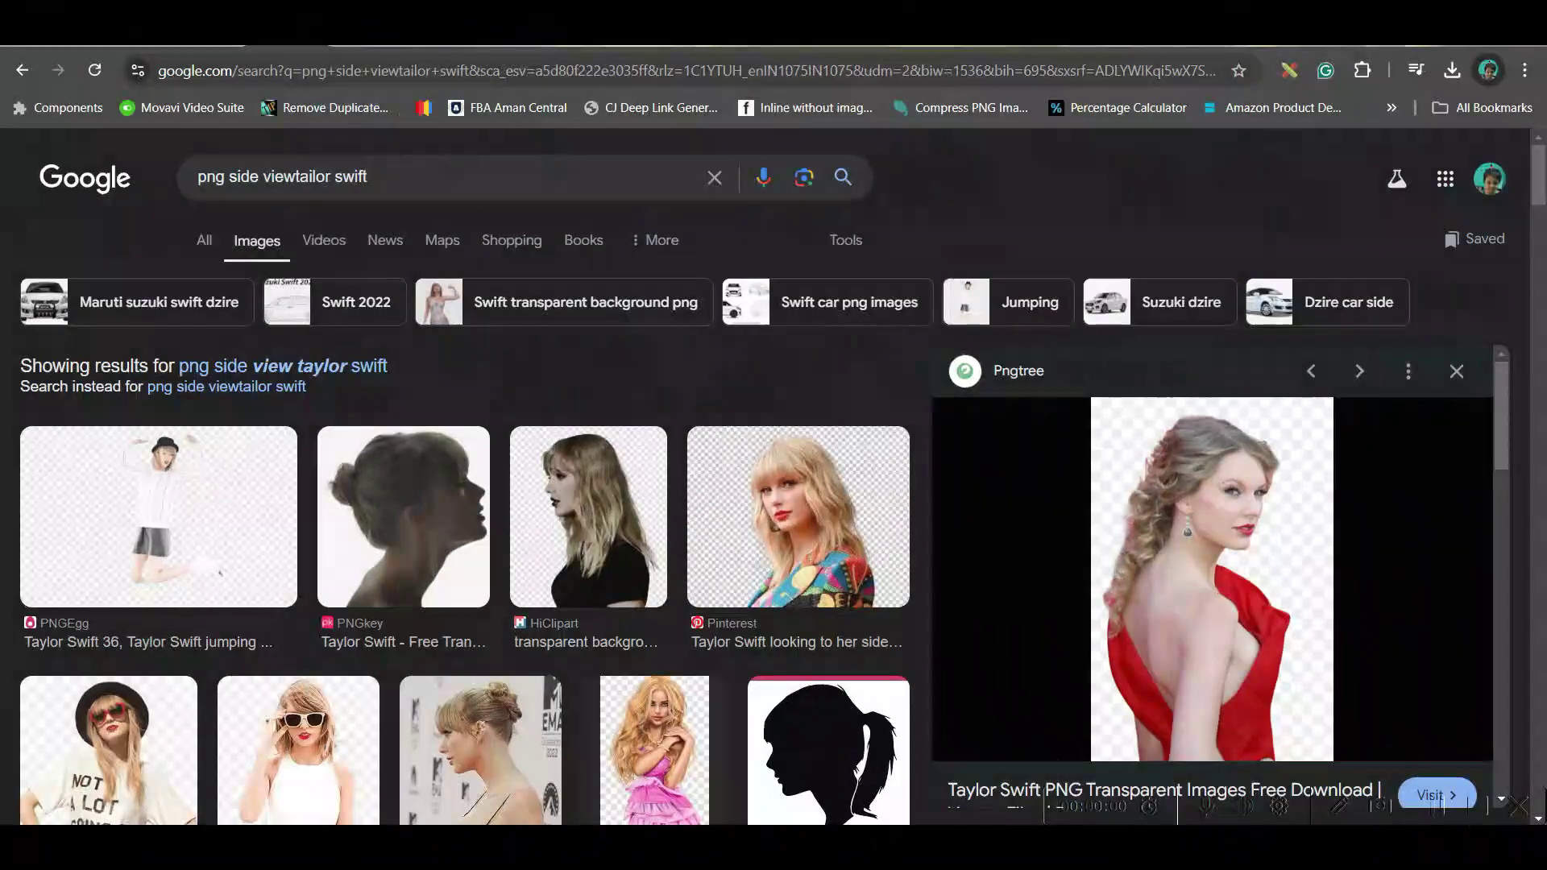
Step: Change the image search query to find side-view photos of the second person
{"action": "left_click", "coordinate": [216, 177]}
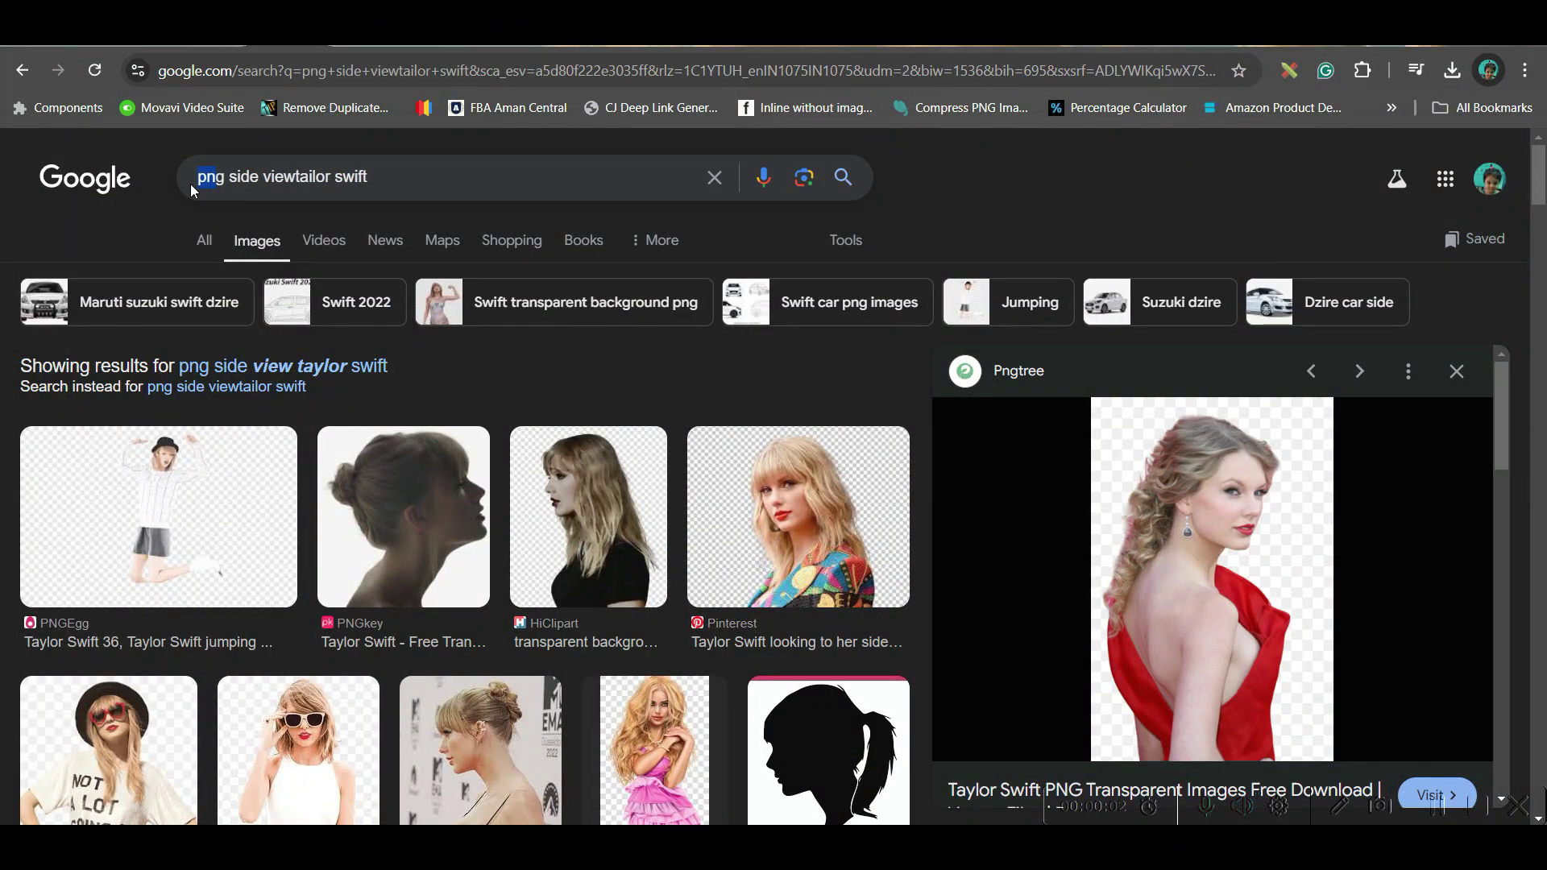
{"action": "key", "text": "BackSpace"}
{"action": "key", "text": "Delete"}
{"action": "key", "text": "Delete"}
{"action": "left_click", "coordinate": [264, 177]}
{"action": "type", "text": "of"}
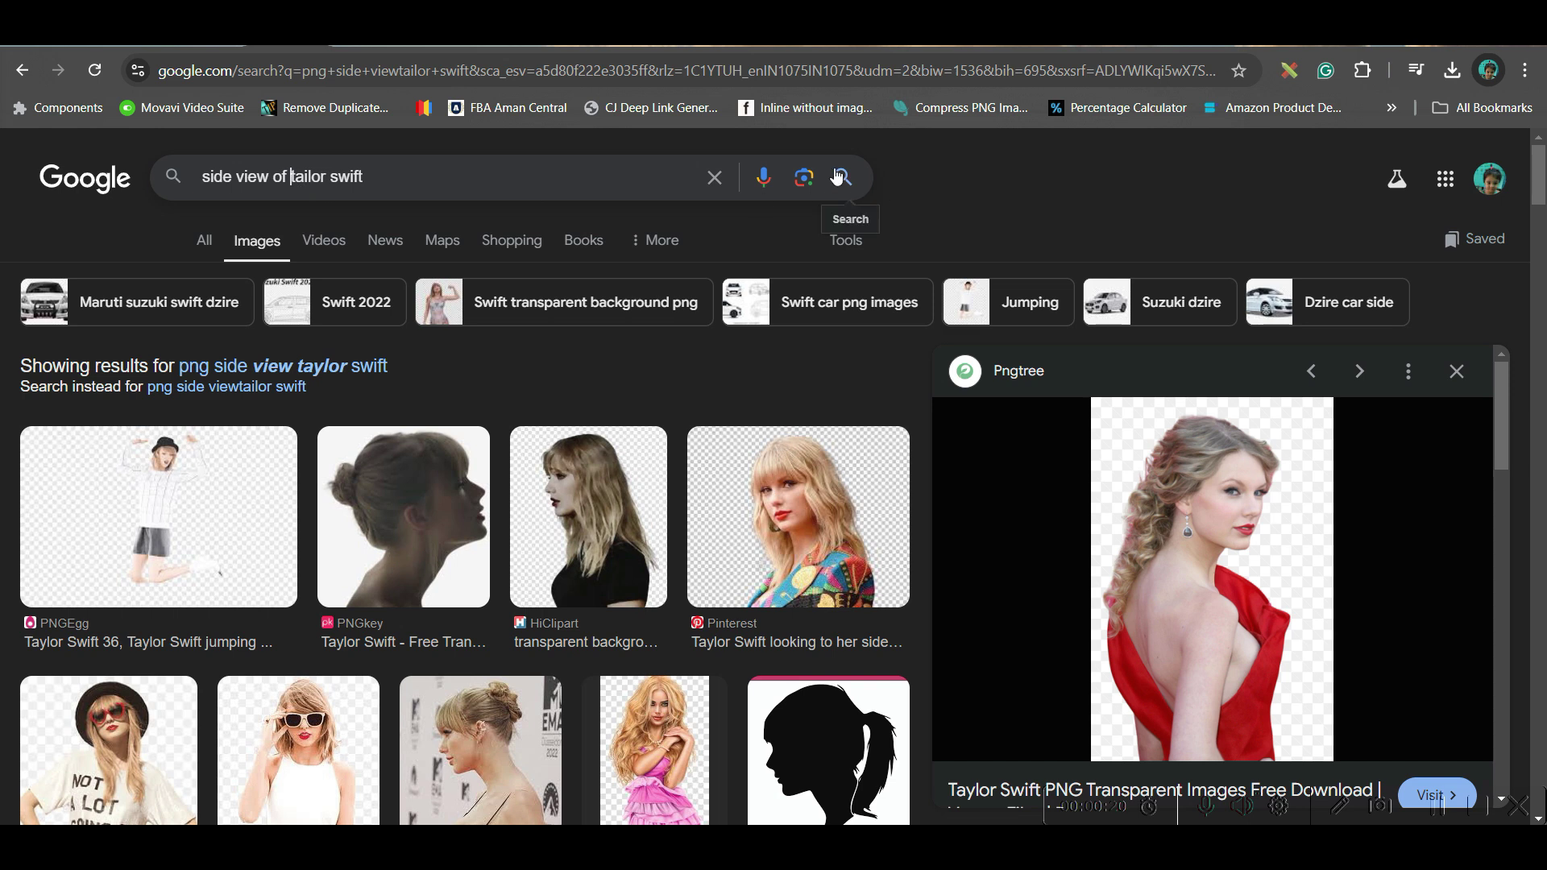
{"action": "scroll", "coordinate": [395, 606], "scroll_direction": "down", "scroll_amount": 5}
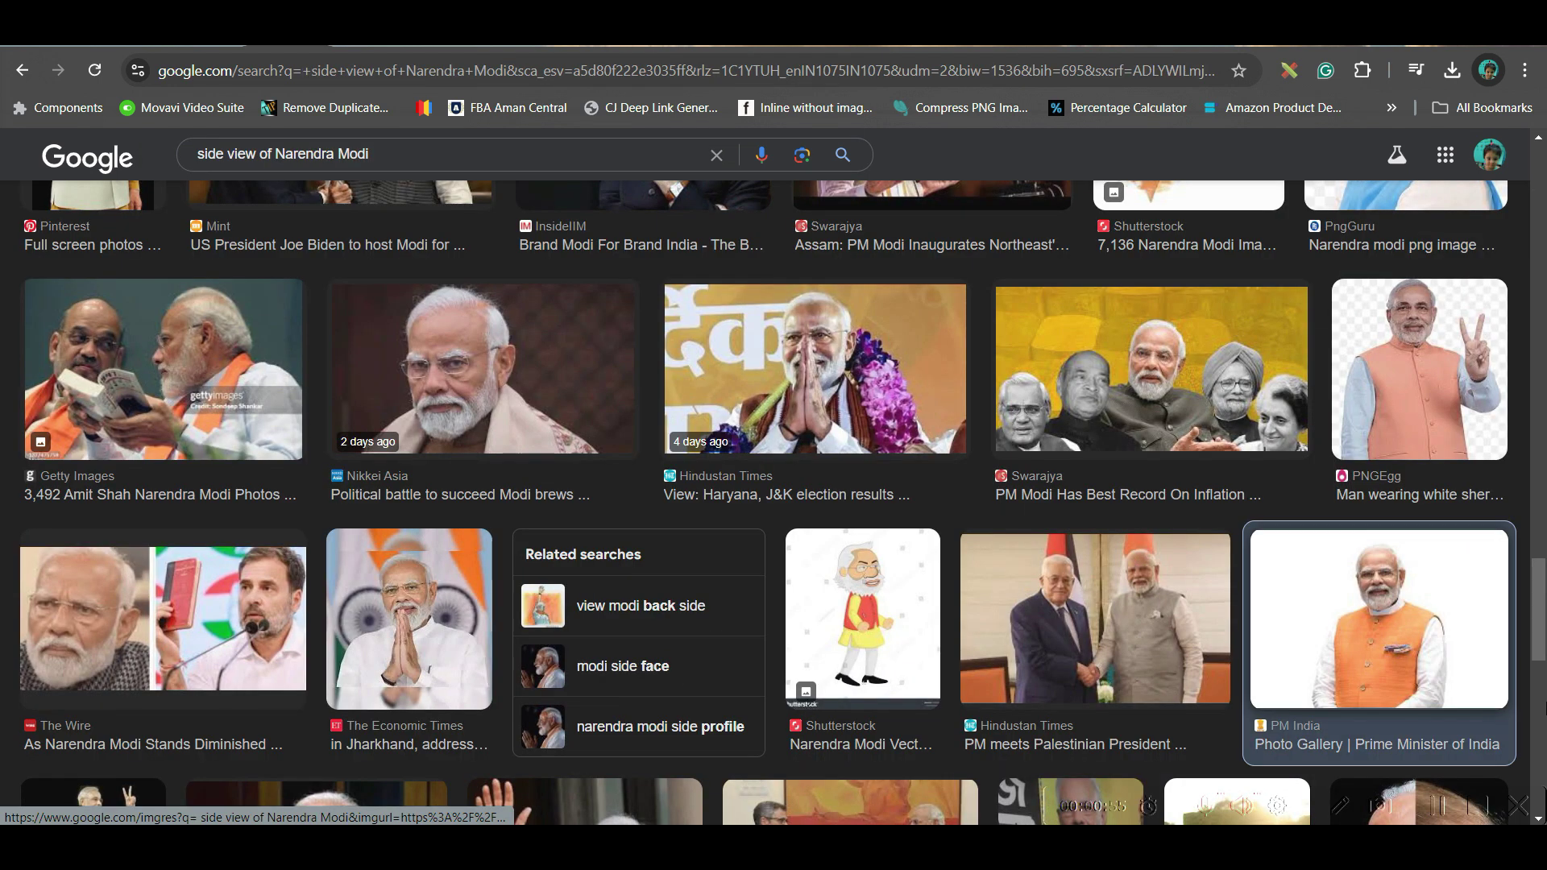
Step: Preview the PM India gallery photo of the orange-vest man and check its source page
{"action": "left_click", "coordinate": [1379, 637]}
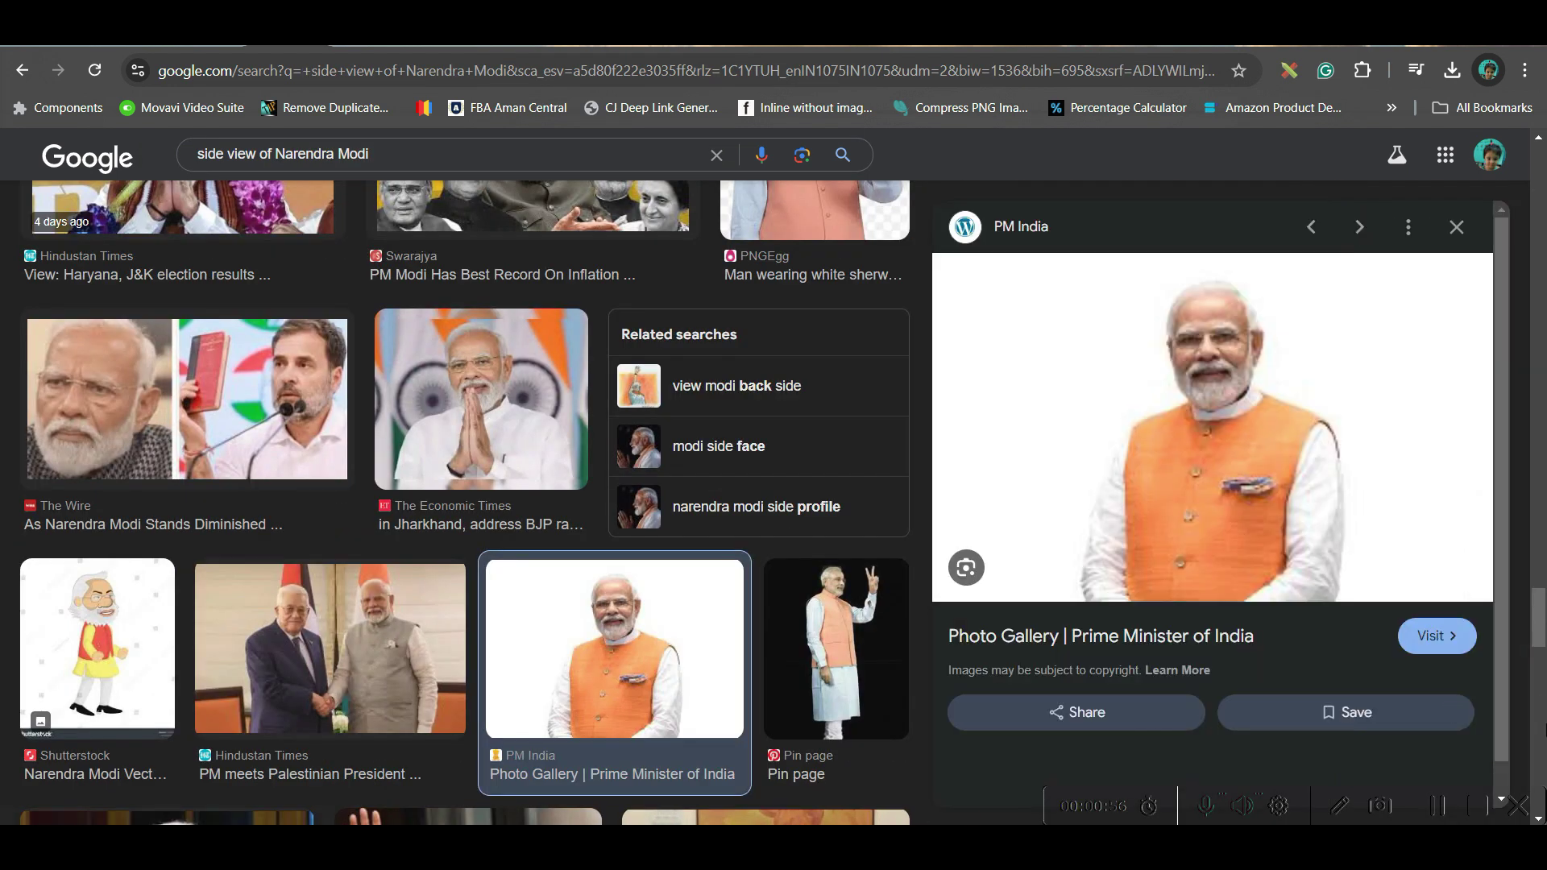
{"action": "right_click", "coordinate": [1211, 424]}
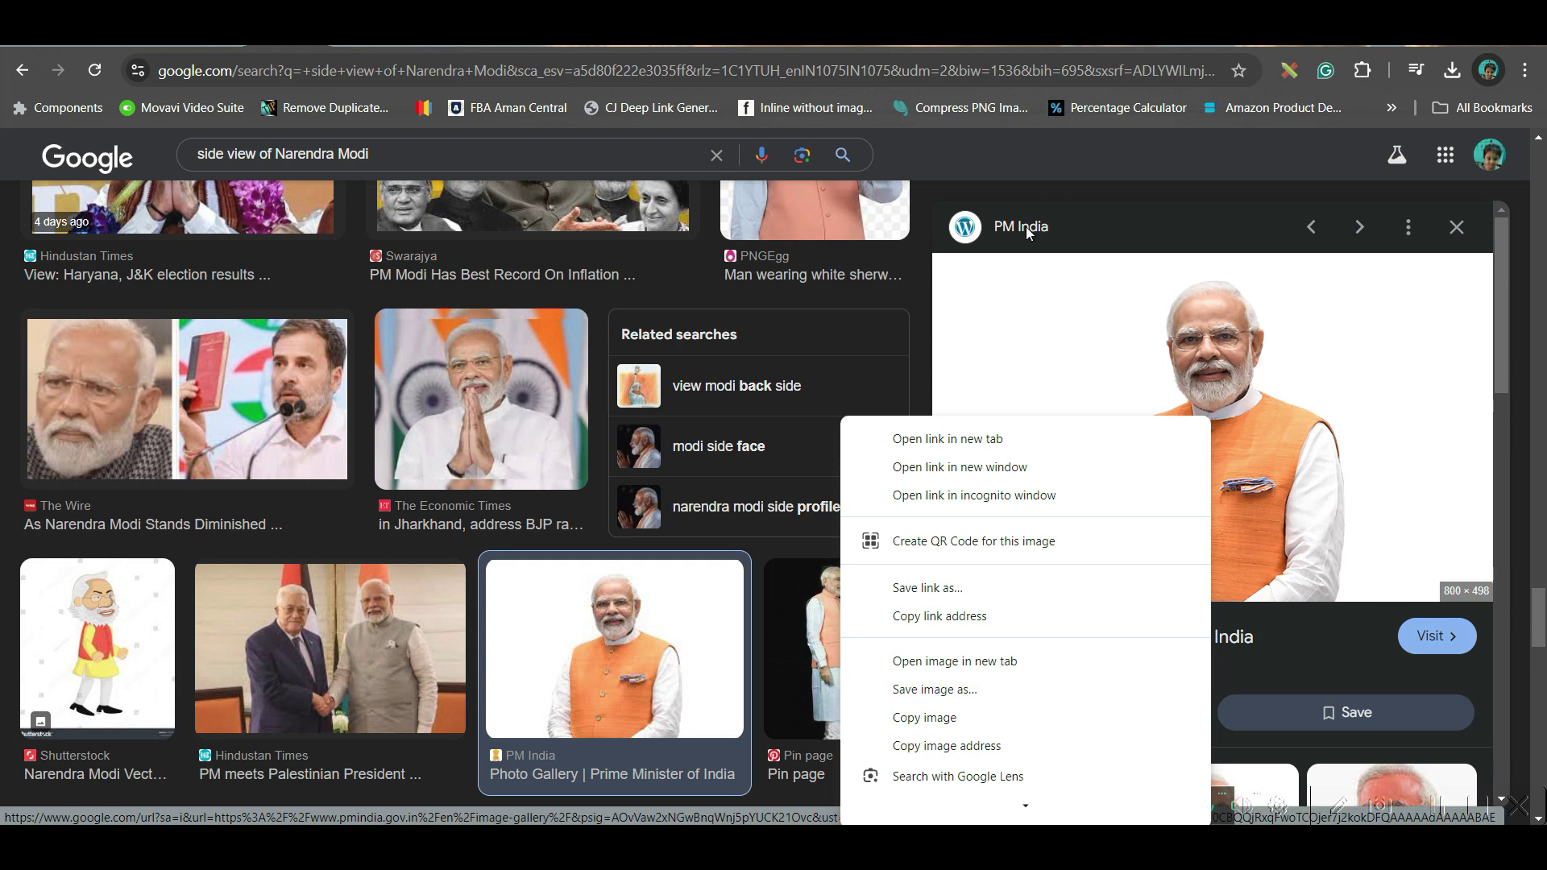
{"action": "left_click", "coordinate": [1351, 295]}
{"action": "left_click", "coordinate": [1352, 295]}
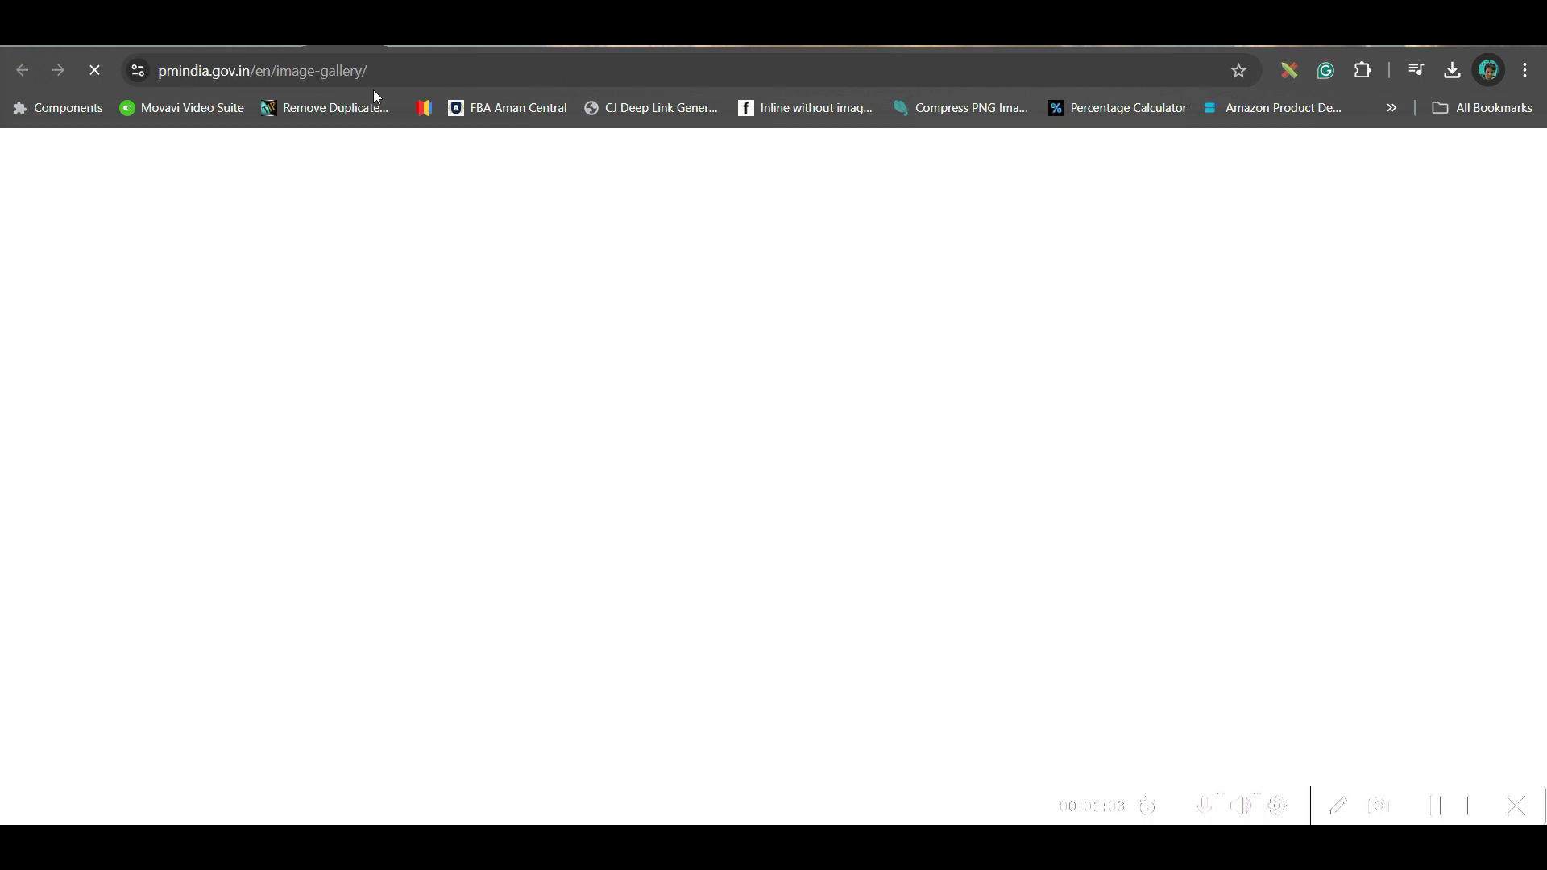
{"action": "key", "text": "alt+Left"}
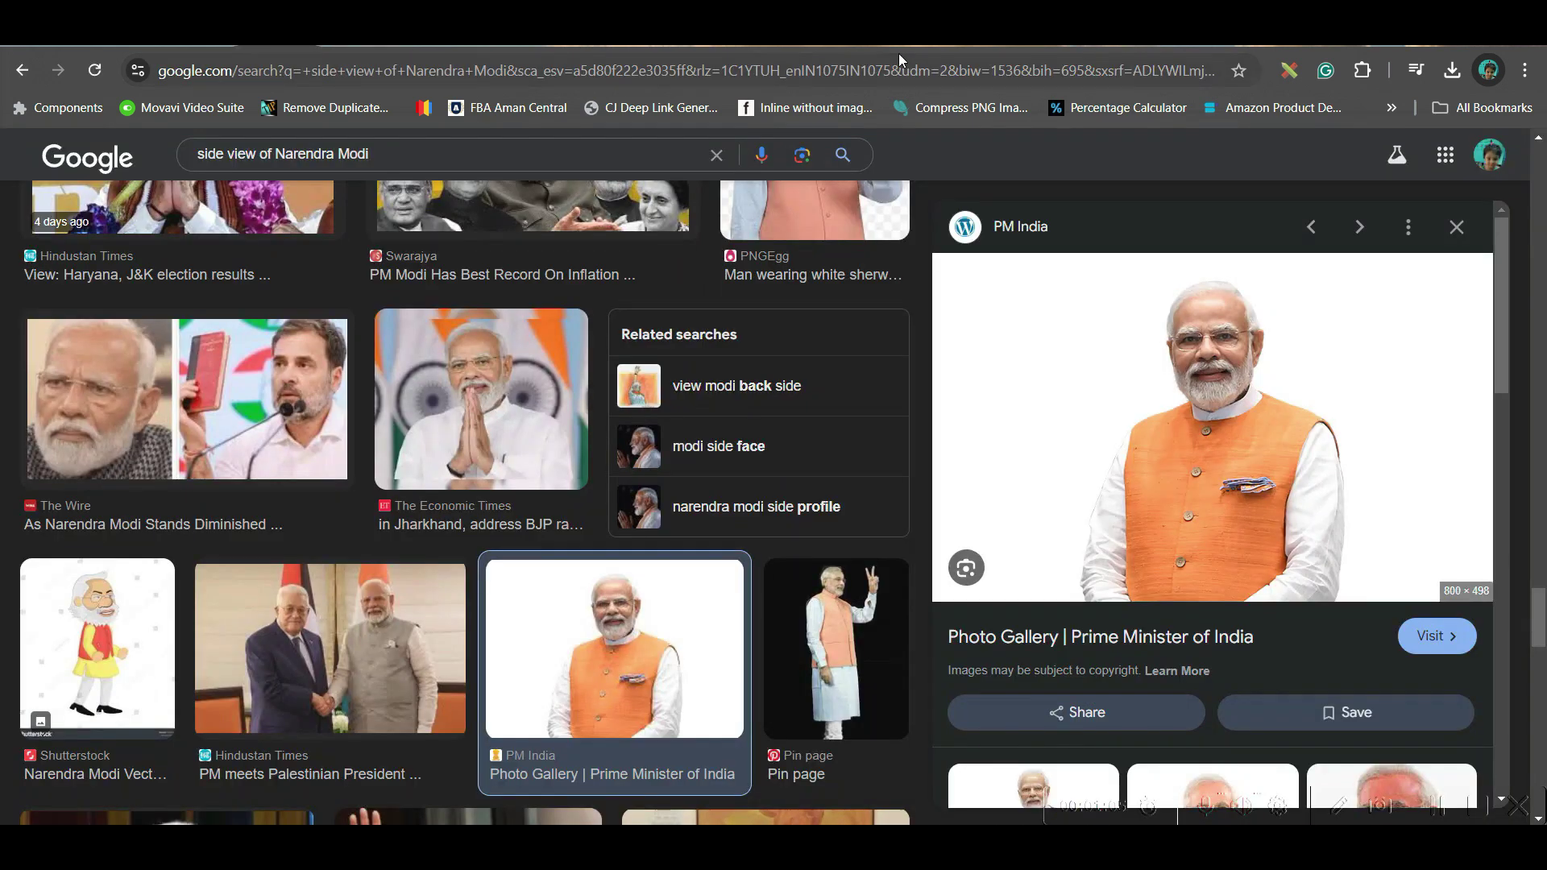
{"action": "left_click", "coordinate": [852, 45]}
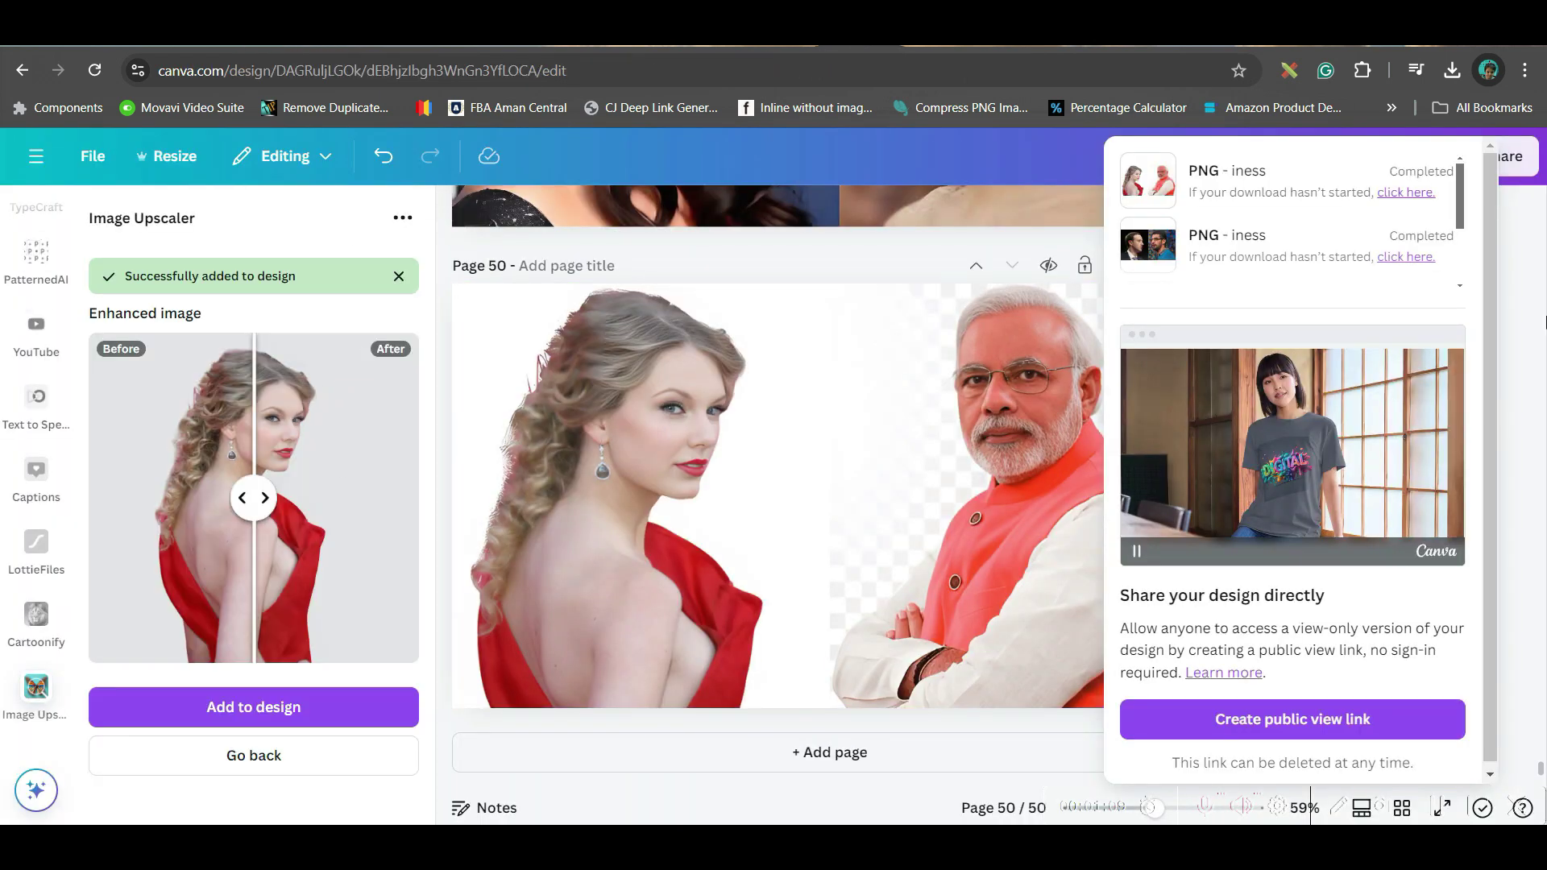
Step: Dismiss the download popup and add a blank page 51 to the design
{"action": "left_click", "coordinate": [1531, 278]}
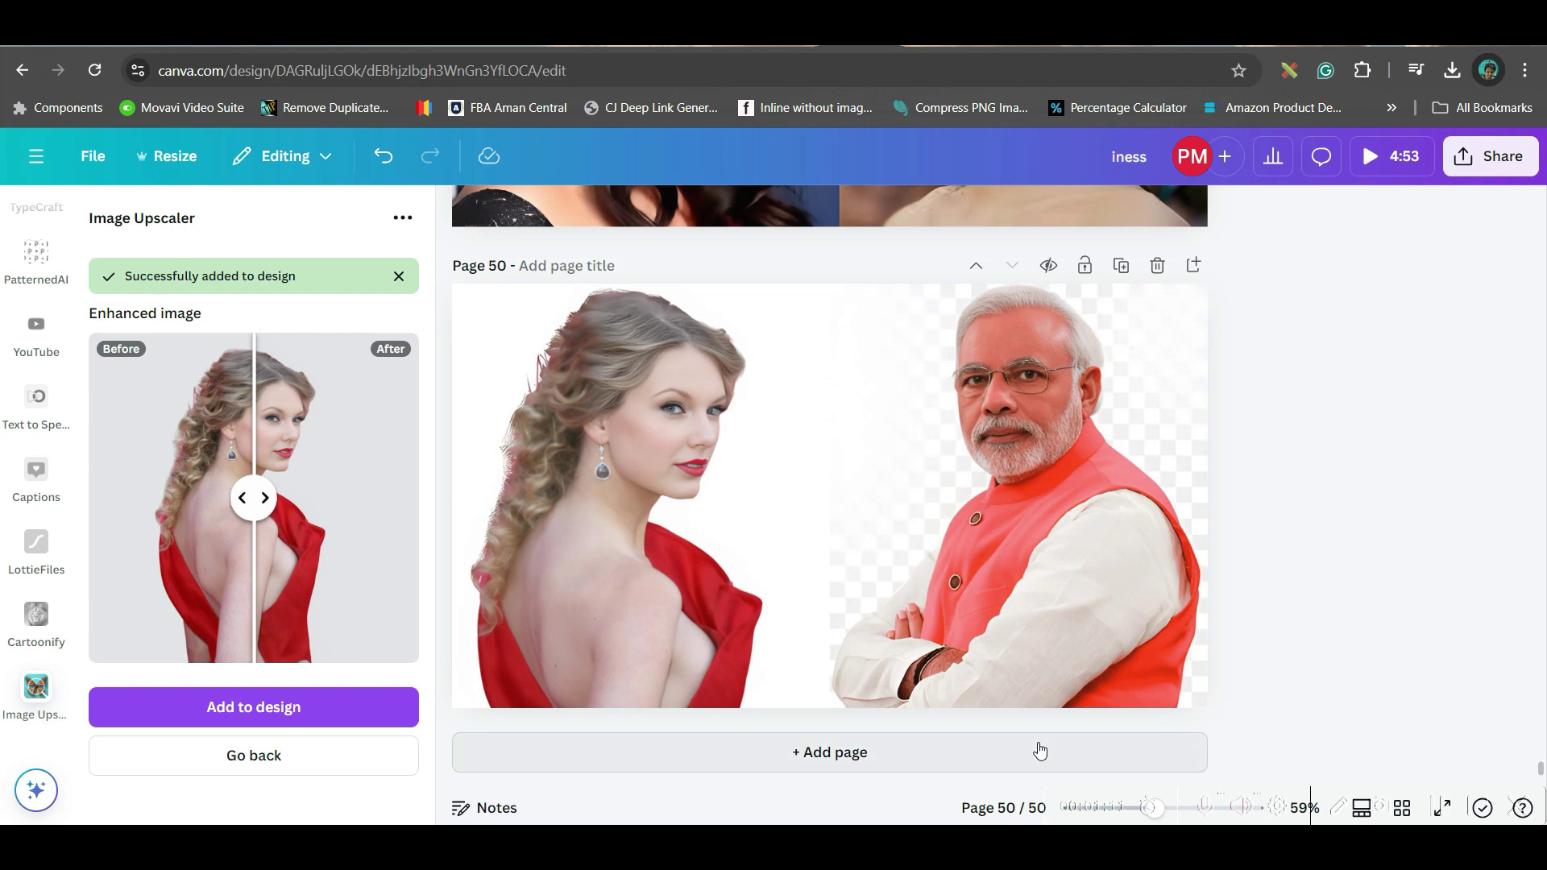
{"action": "left_click", "coordinate": [989, 753]}
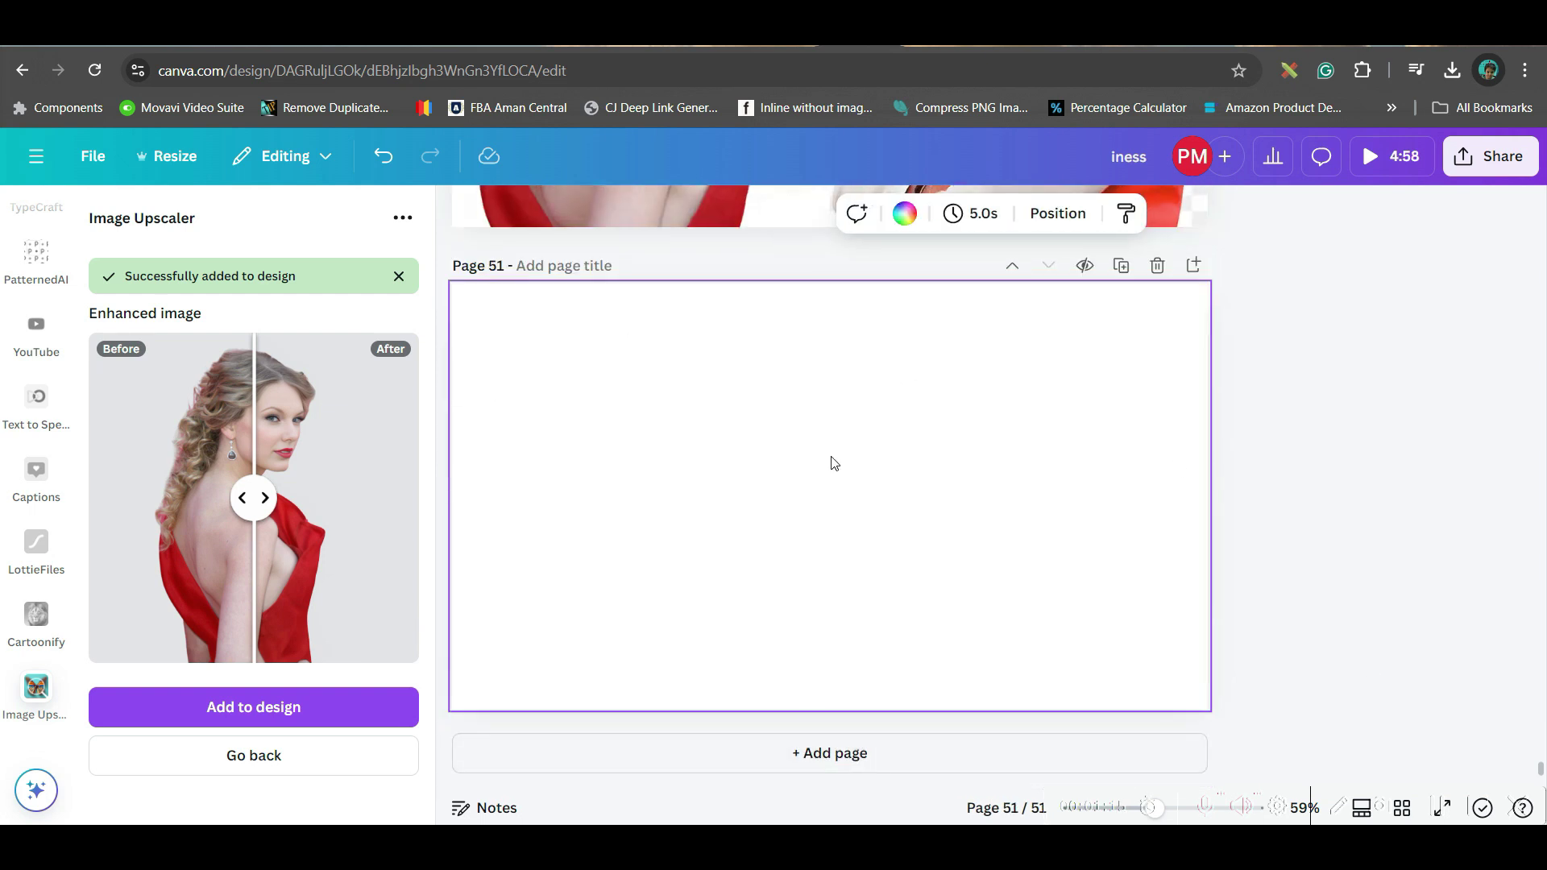
{"action": "scroll", "coordinate": [36, 484], "scroll_direction": "up", "scroll_amount": 10}
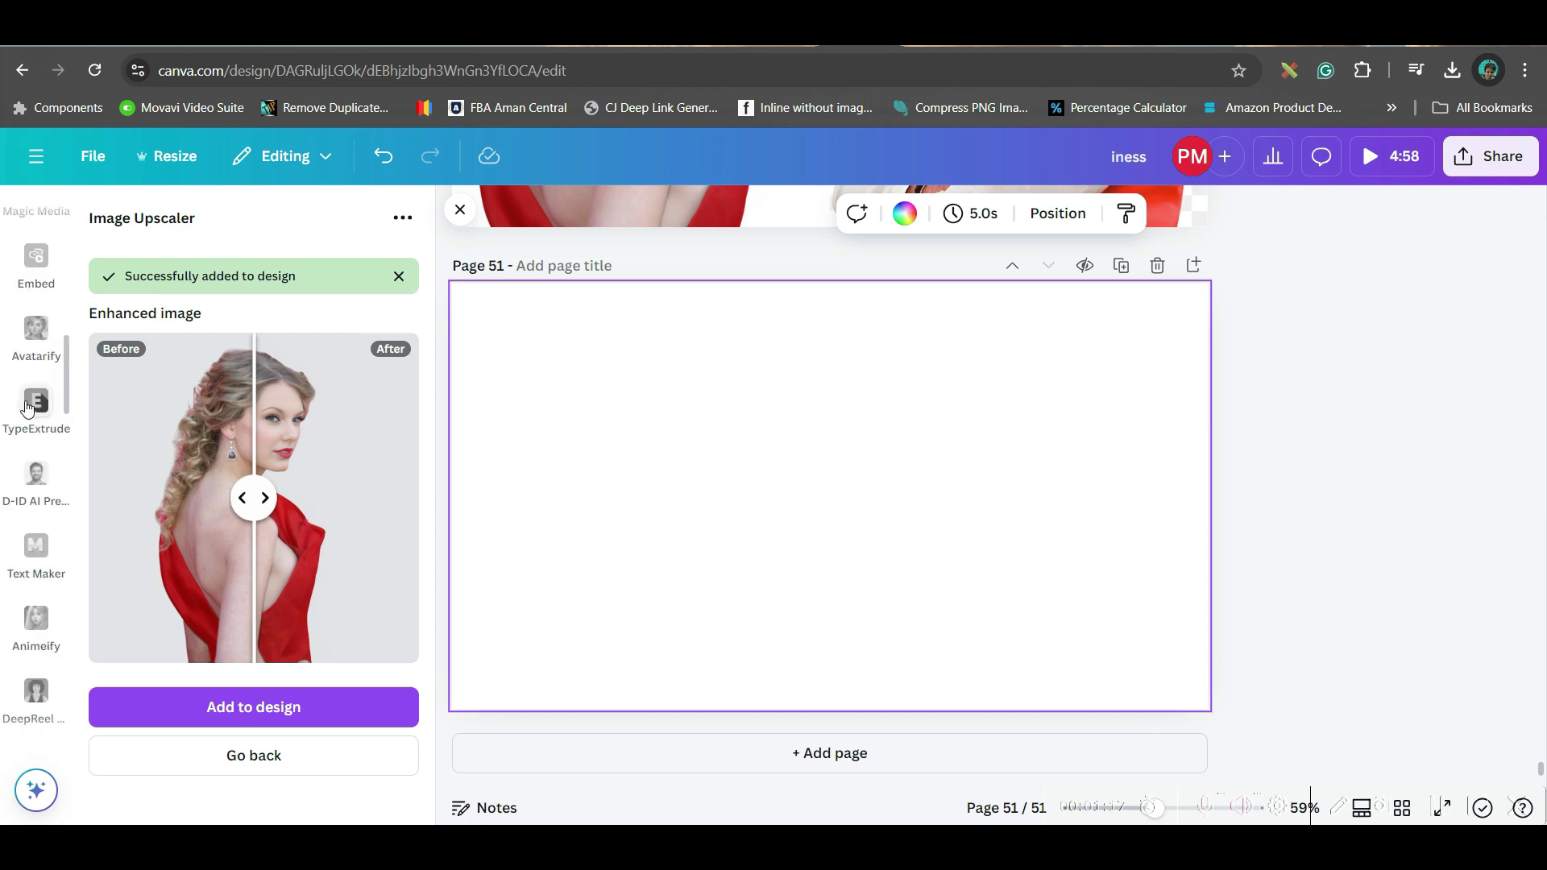
{"action": "scroll", "coordinate": [37, 515], "scroll_direction": "up", "scroll_amount": 10}
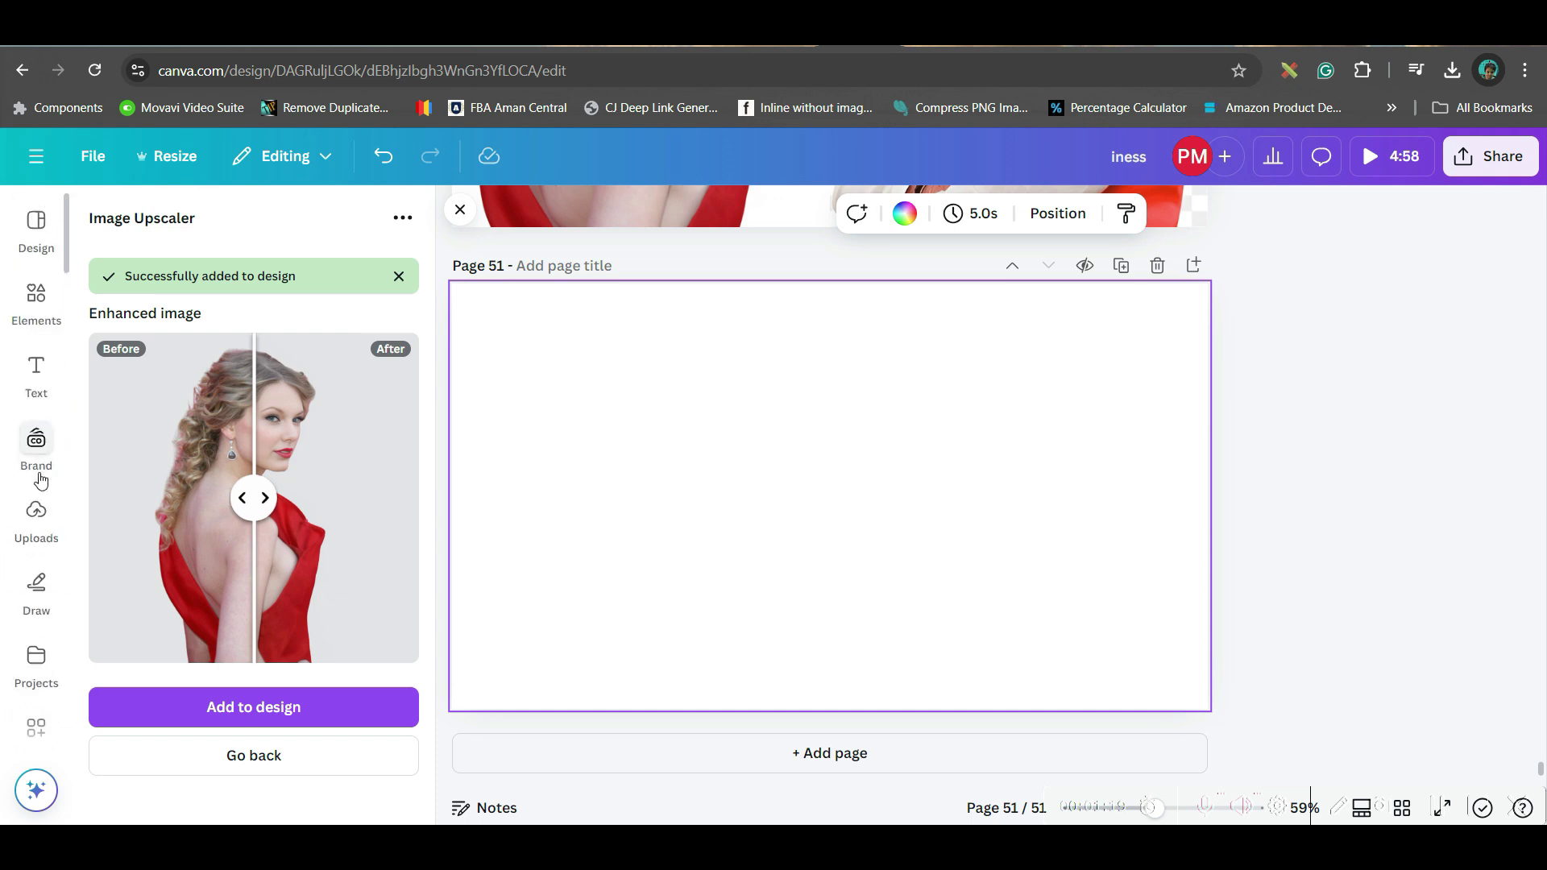
Step: Upload the red-dress woman and orange-vest man PNGs from Downloads together
{"action": "left_click", "coordinate": [36, 522]}
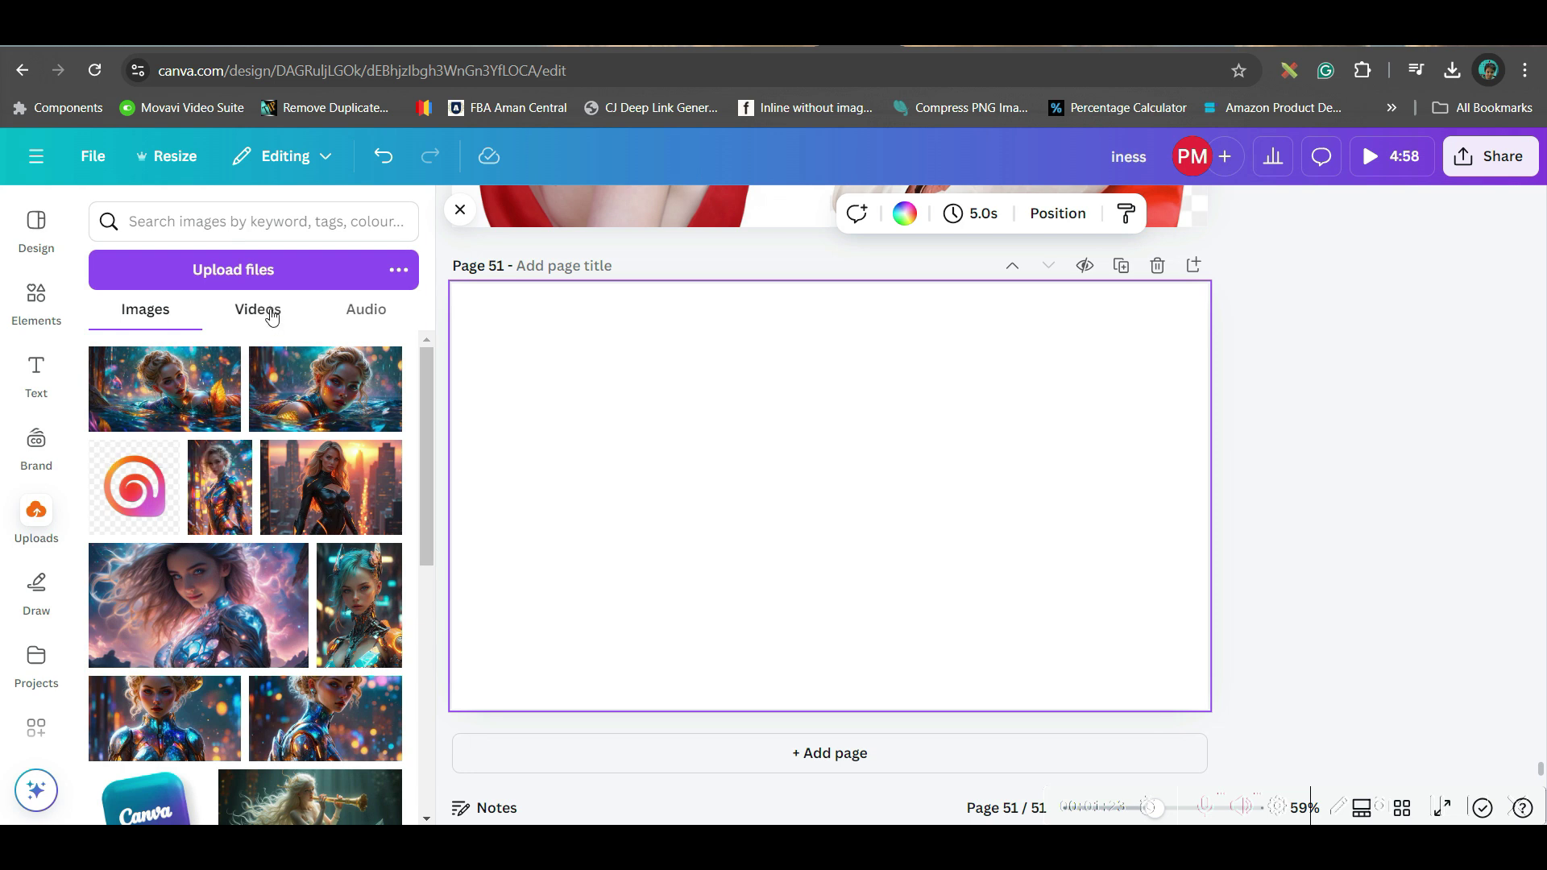
{"action": "left_click", "coordinate": [272, 278]}
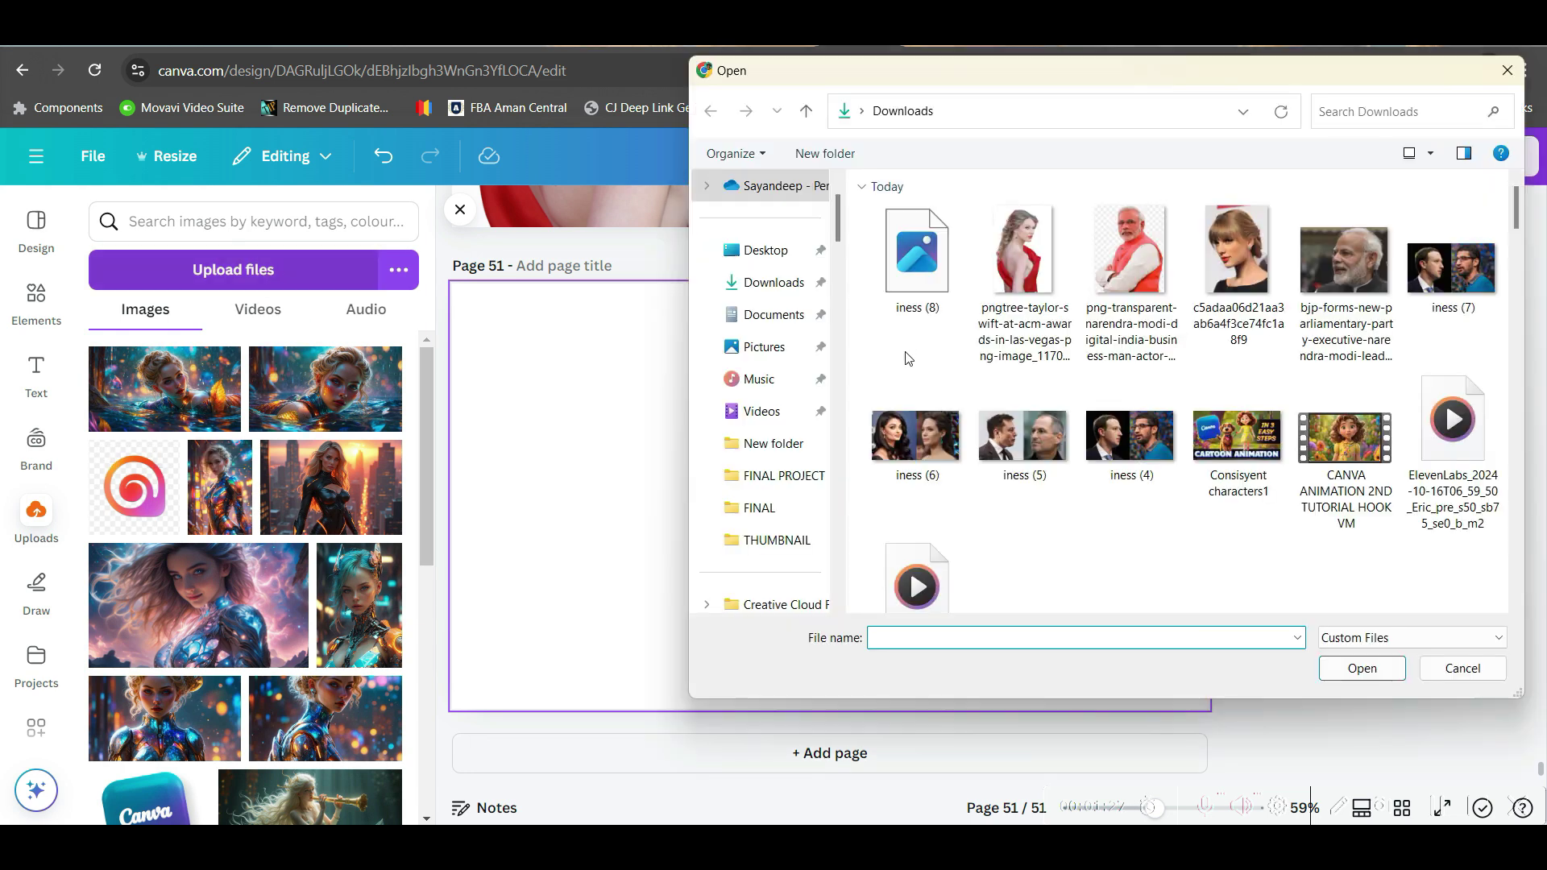
{"action": "left_click", "coordinate": [1012, 262]}
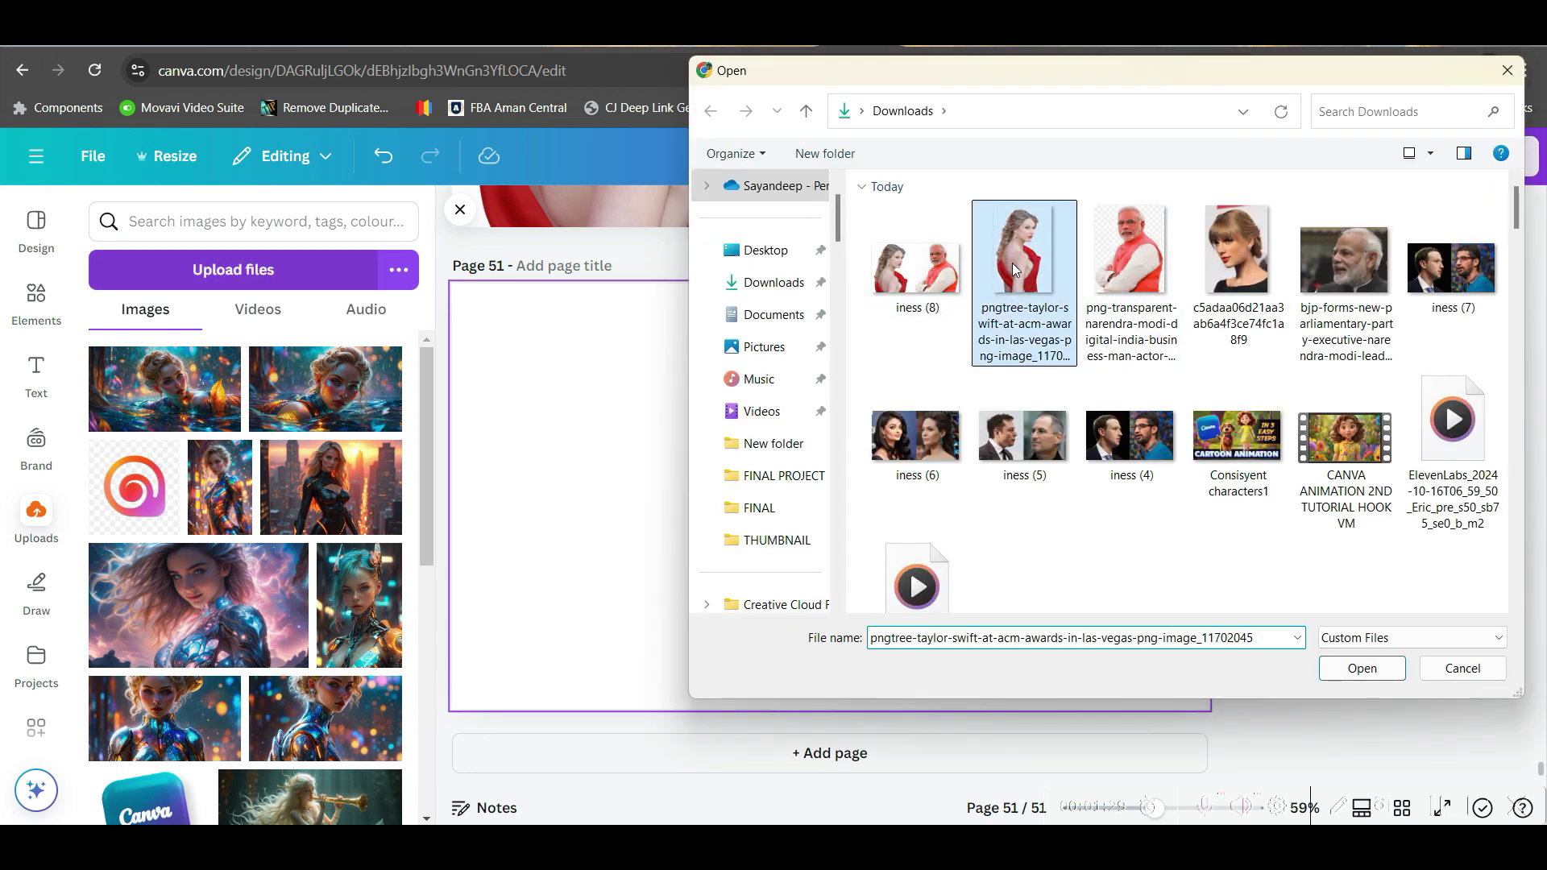
{"action": "left_click", "coordinate": [1131, 266]}
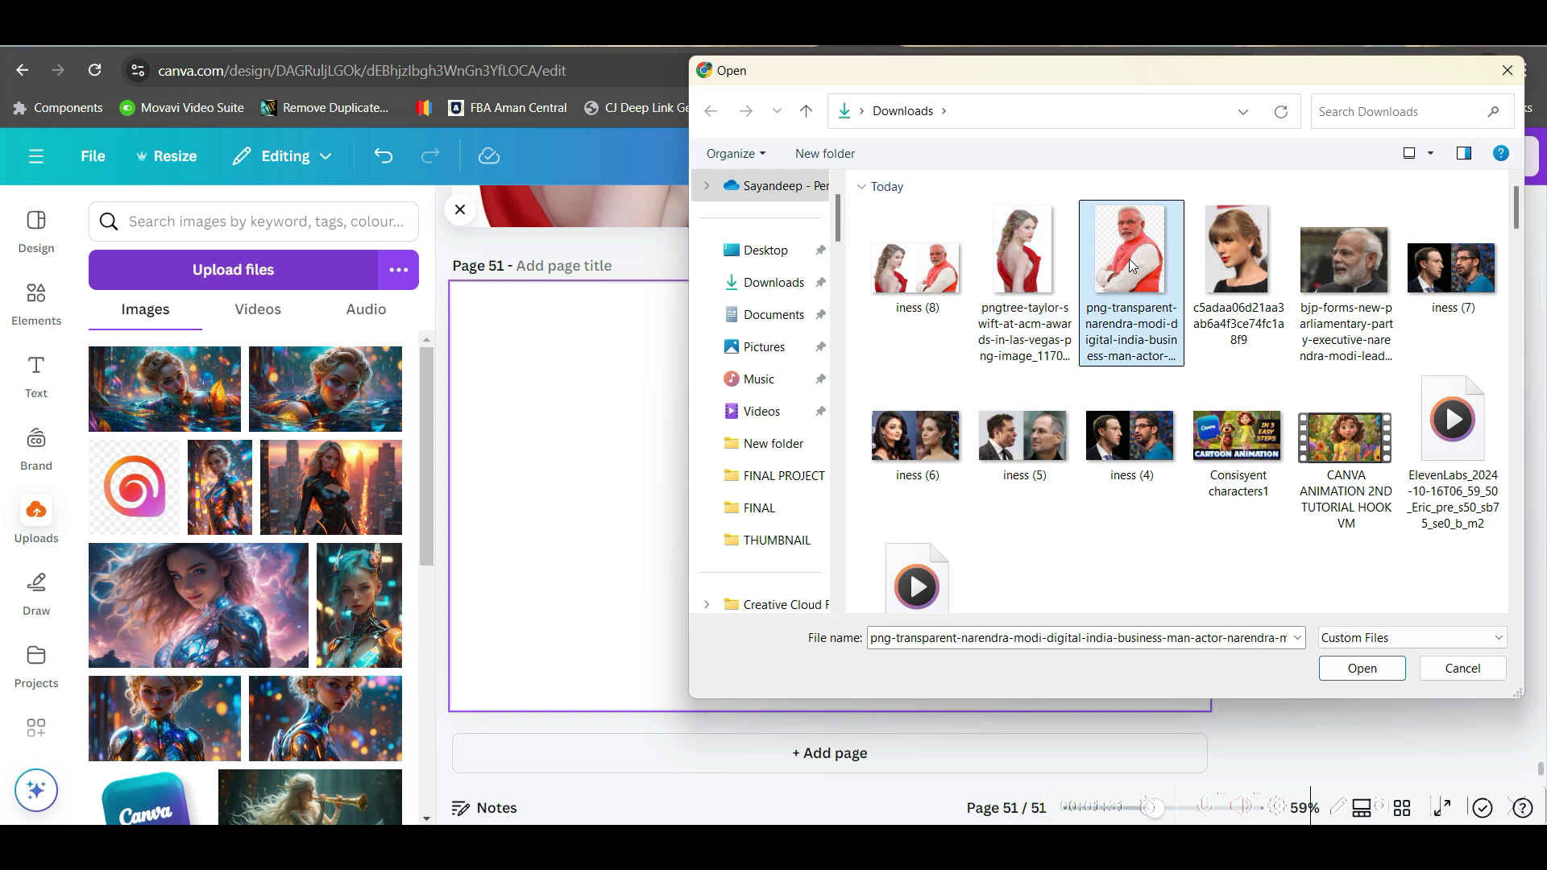
{"action": "left_click", "coordinate": [1028, 279], "text": "ctrl"}
{"action": "left_click", "coordinate": [1362, 668]}
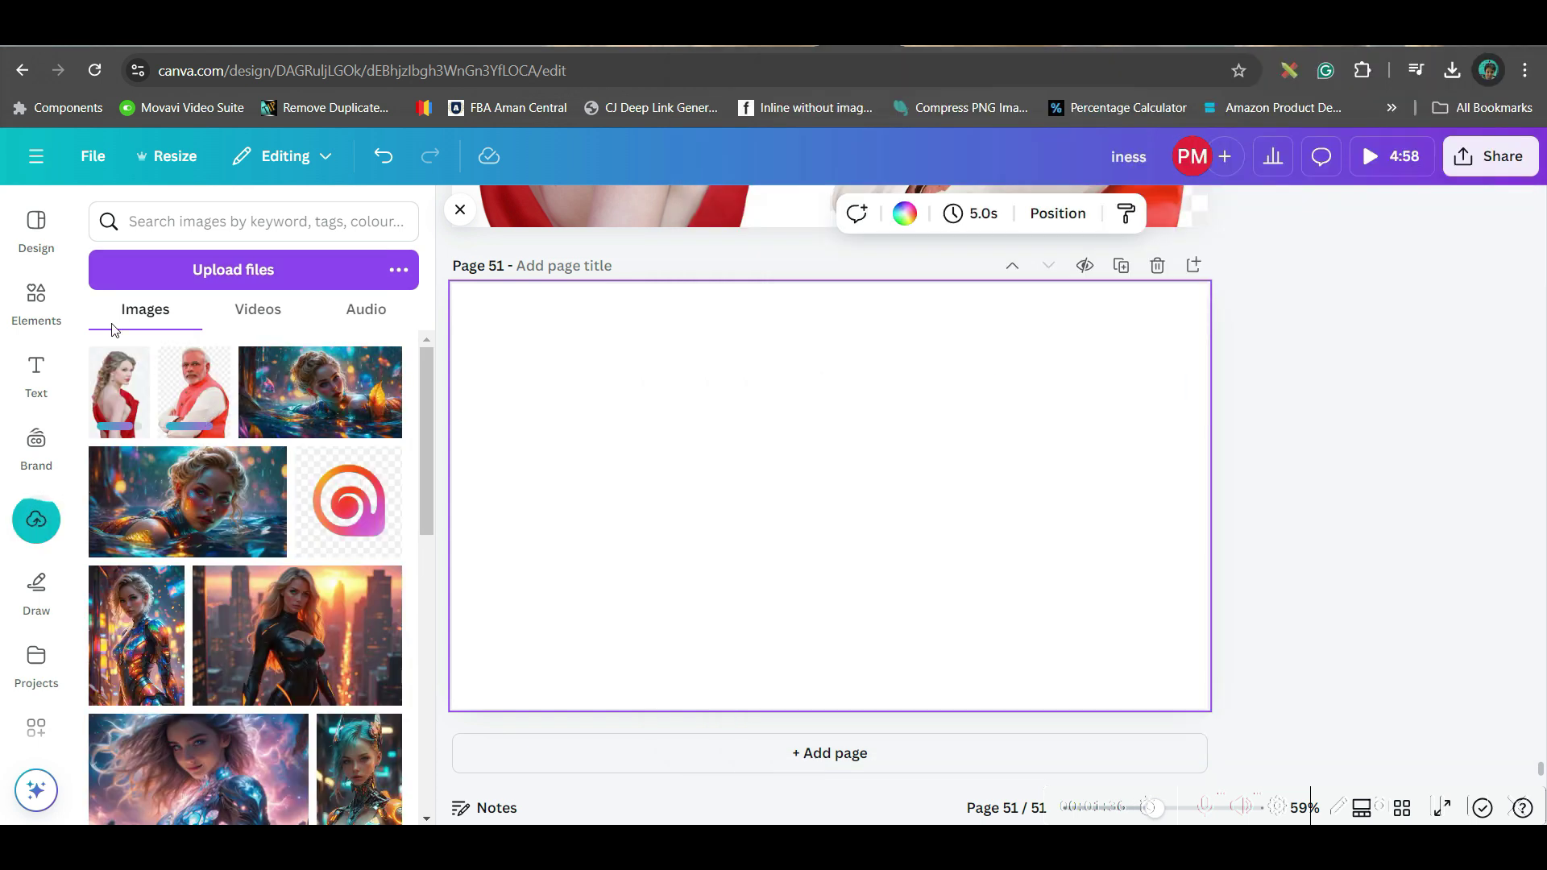
{"action": "left_click", "coordinate": [30, 302]}
{"action": "left_click", "coordinate": [109, 230]}
Step: Add a two-photo grid to page 51 with no spacing between its cells
{"action": "type", "text": "grid"}
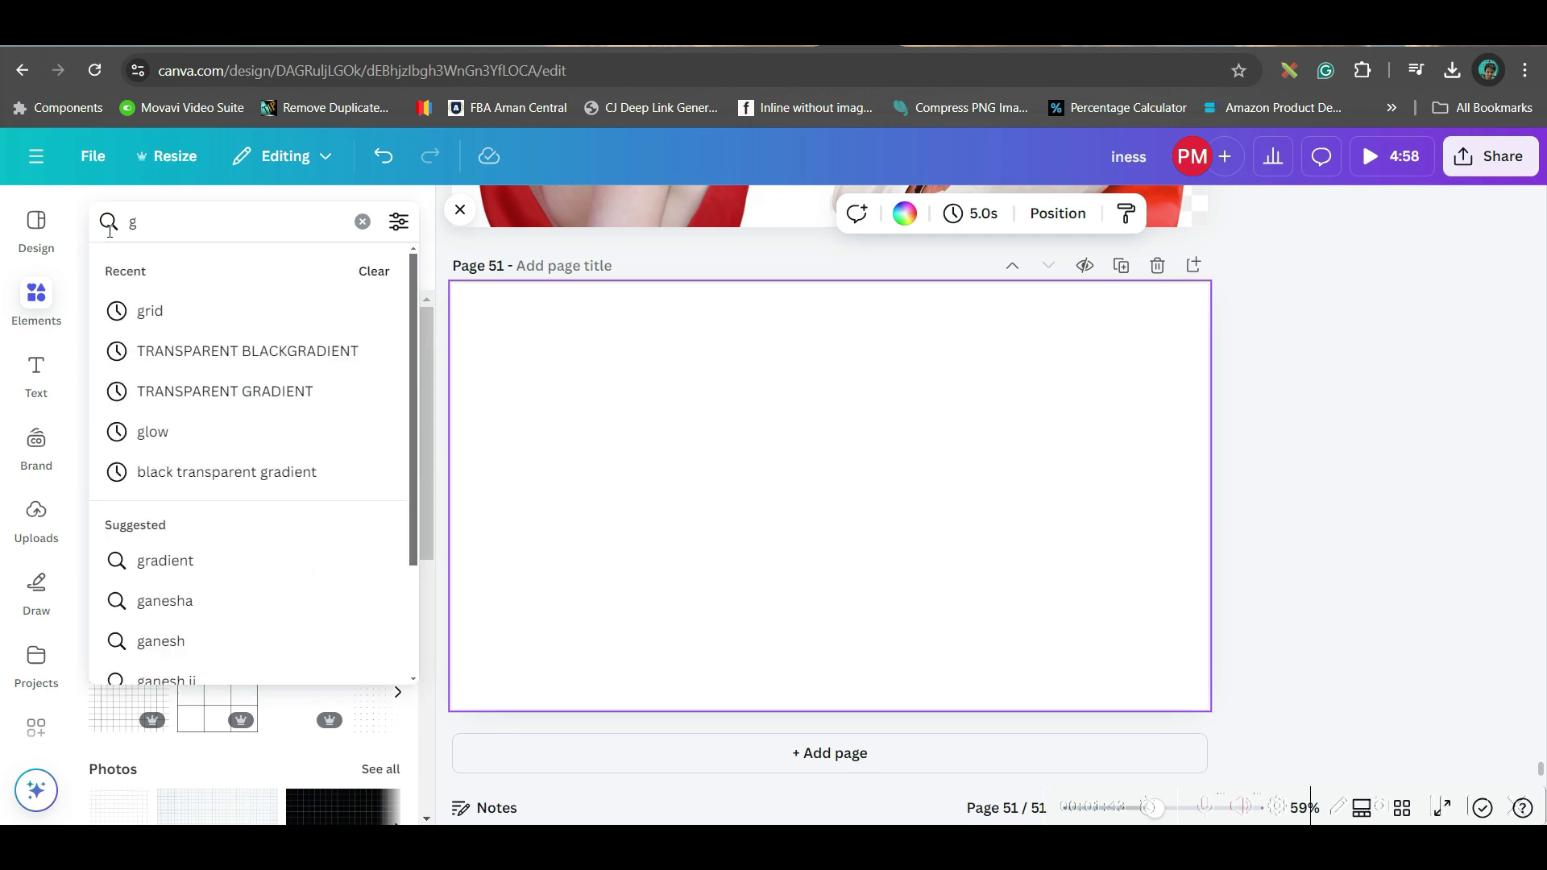
{"action": "left_click", "coordinate": [150, 310]}
{"action": "left_click", "coordinate": [218, 555]}
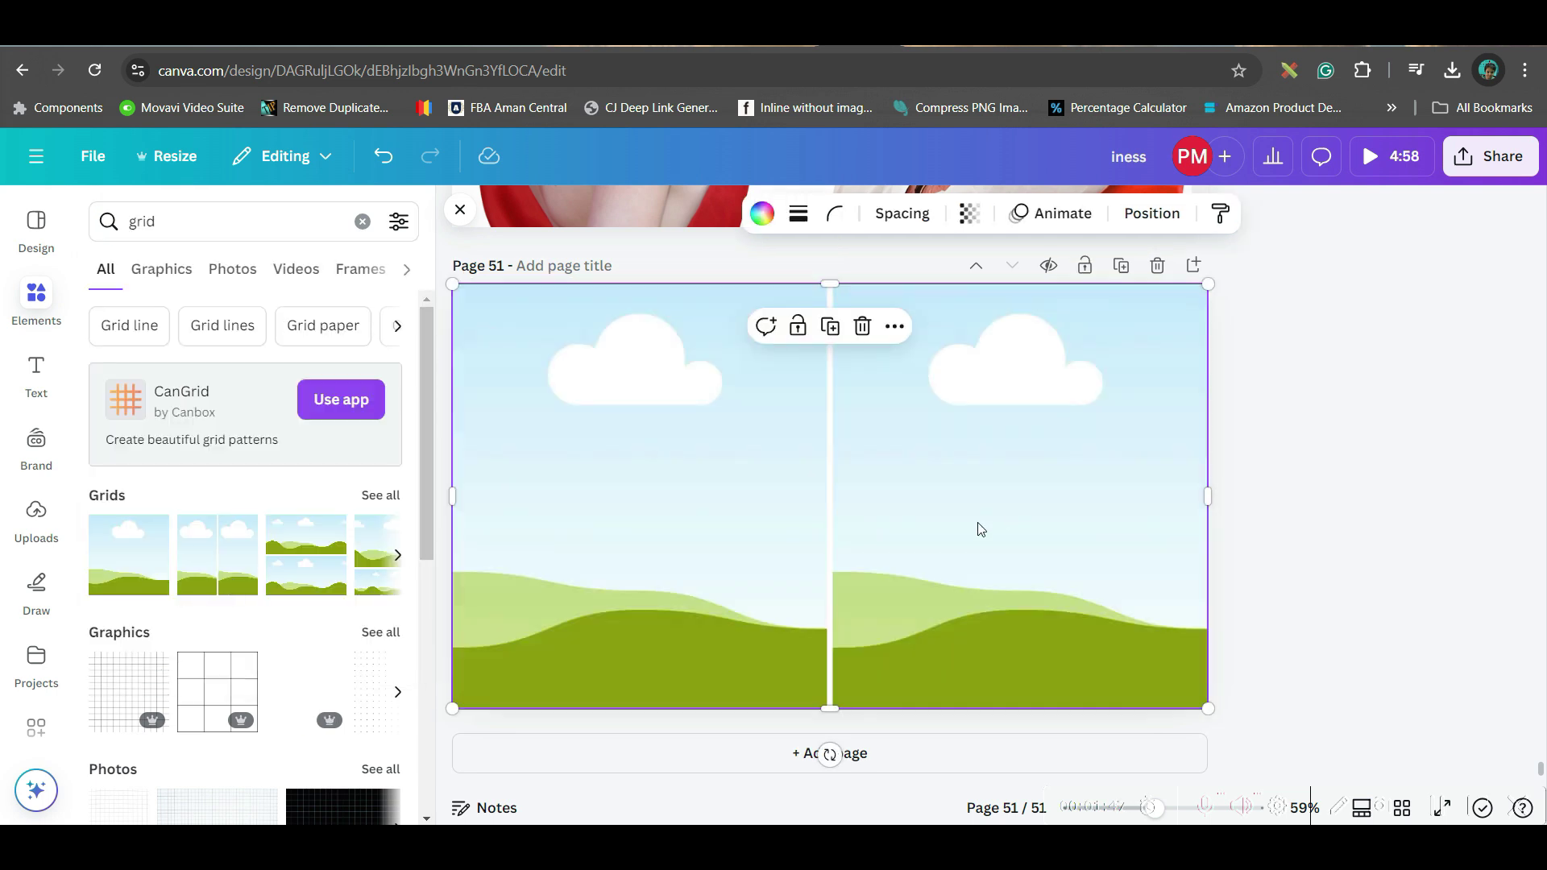
{"action": "left_click", "coordinate": [902, 230]}
{"action": "left_click_drag", "start_coordinate": [812, 297], "coordinate": [721, 292]}
{"action": "key", "text": "Escape"}
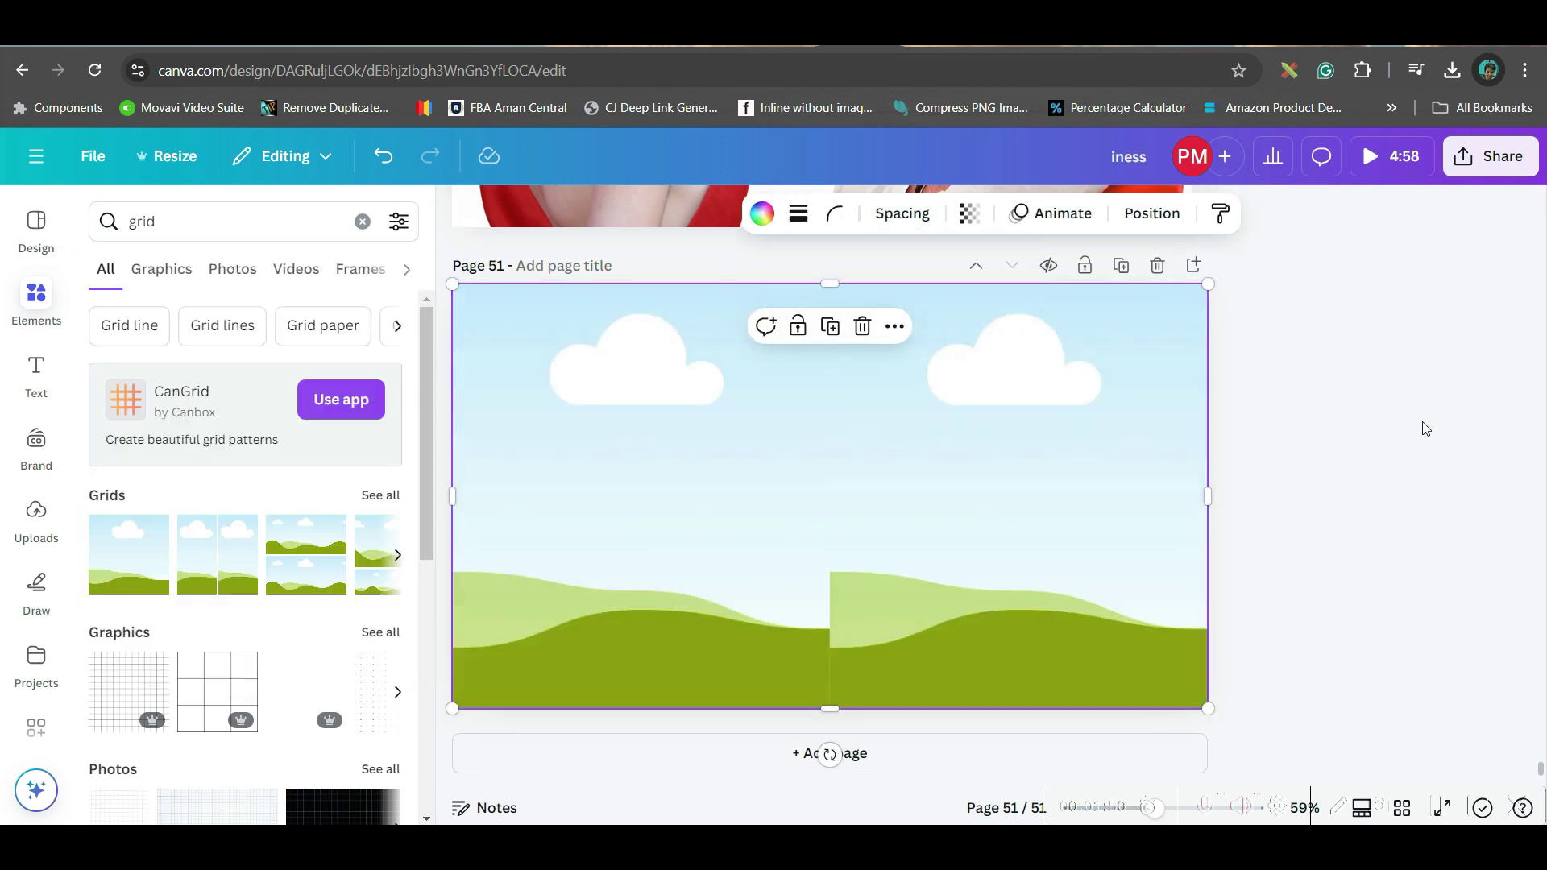
Step: Place the orange-vest man's portrait in the right grid cell
{"action": "left_click", "coordinate": [37, 523]}
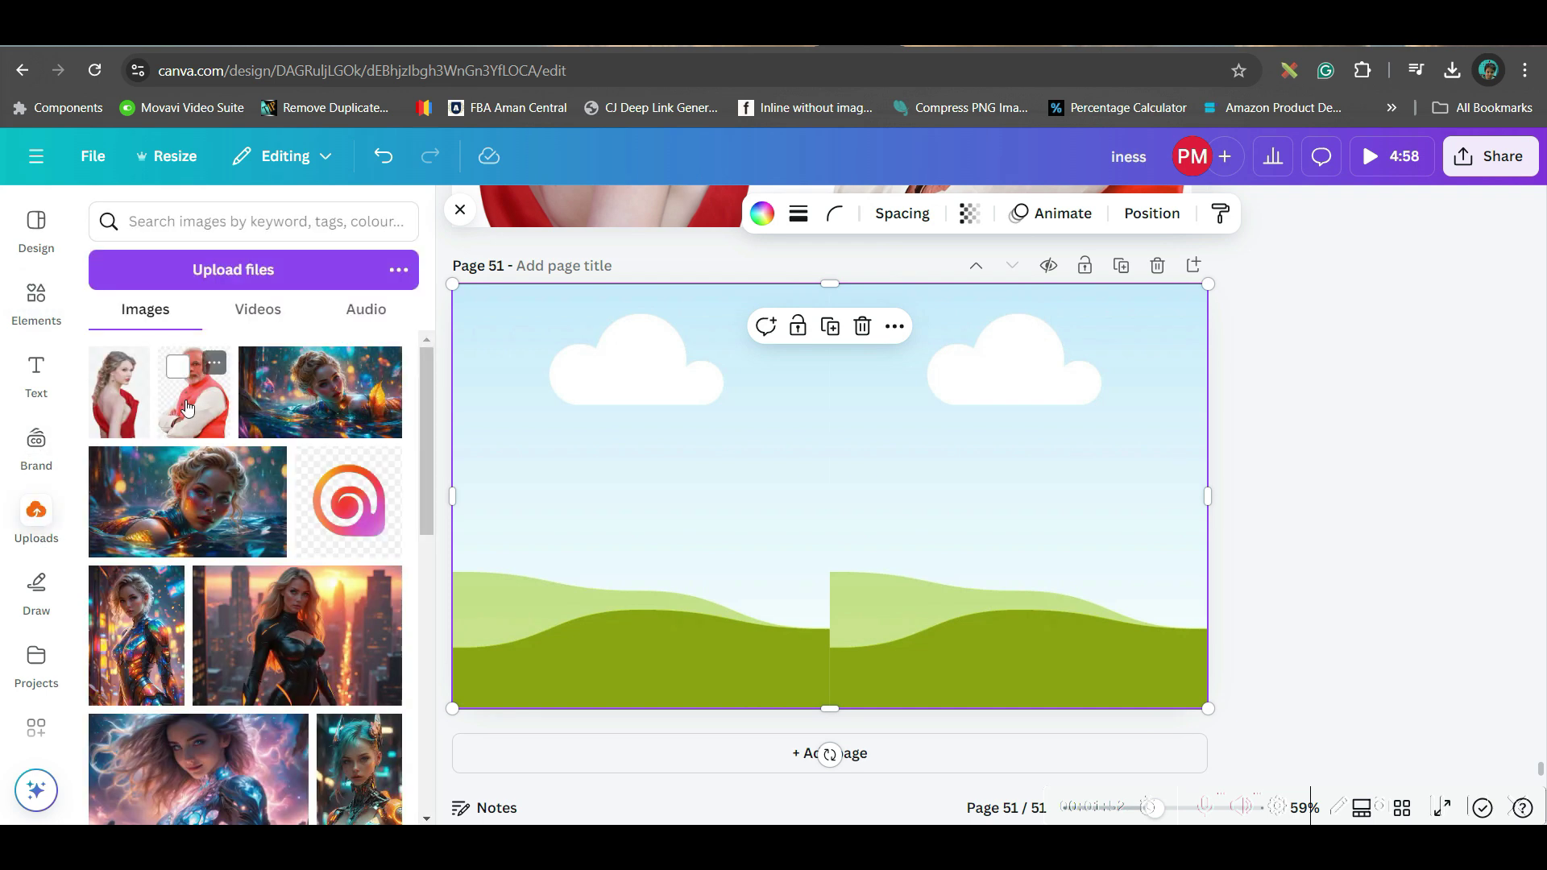
{"action": "left_click", "coordinate": [208, 403]}
{"action": "left_click_drag", "start_coordinate": [869, 472], "coordinate": [1057, 461]}
{"action": "double_click", "coordinate": [1057, 461]}
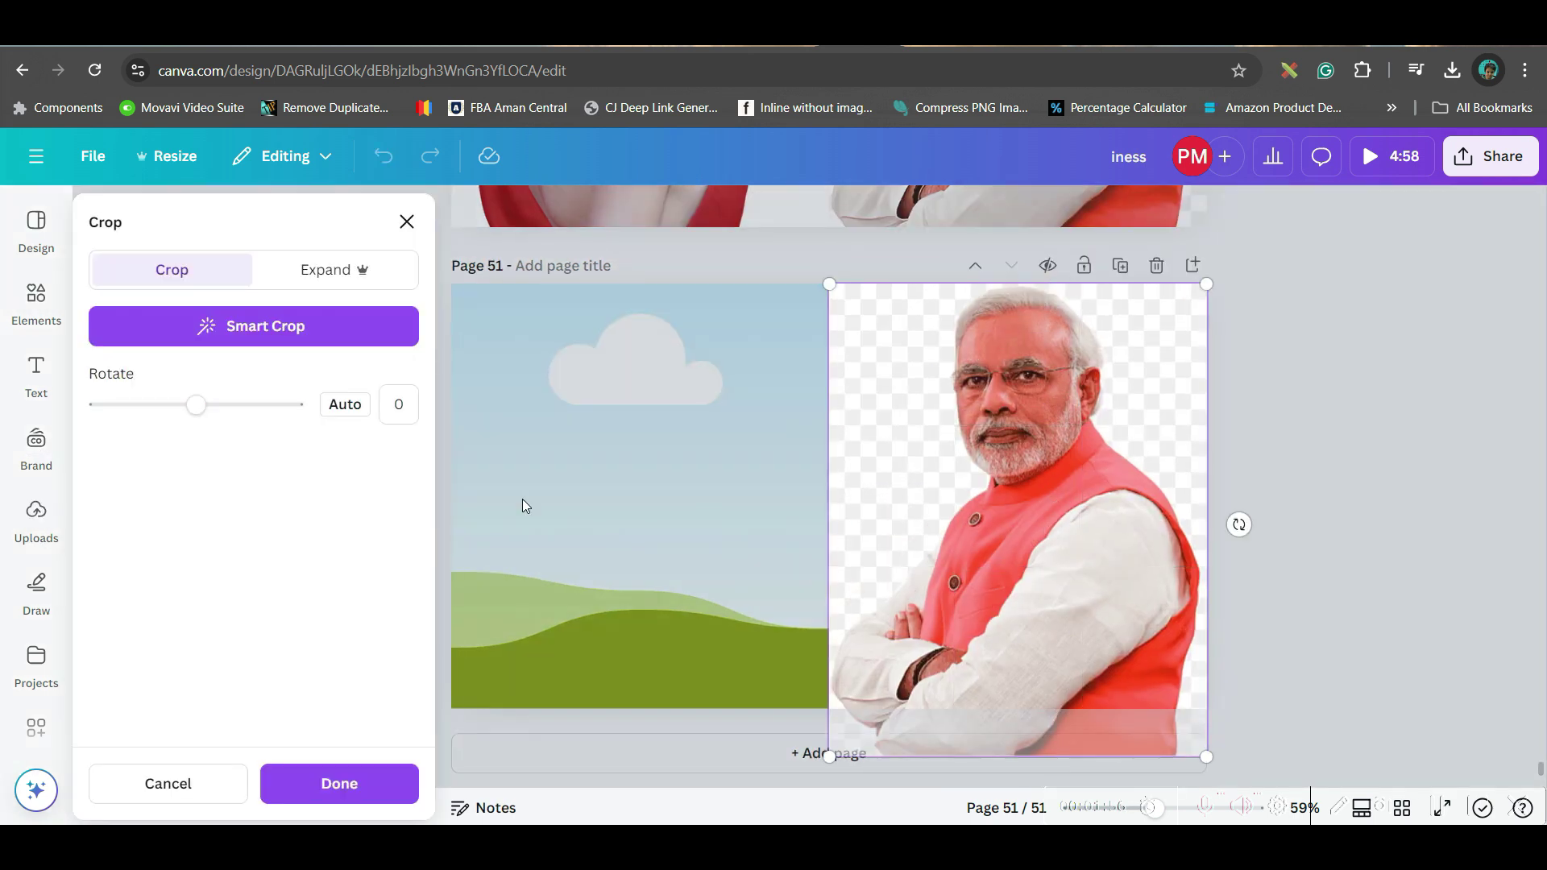
{"action": "left_click", "coordinate": [339, 782]}
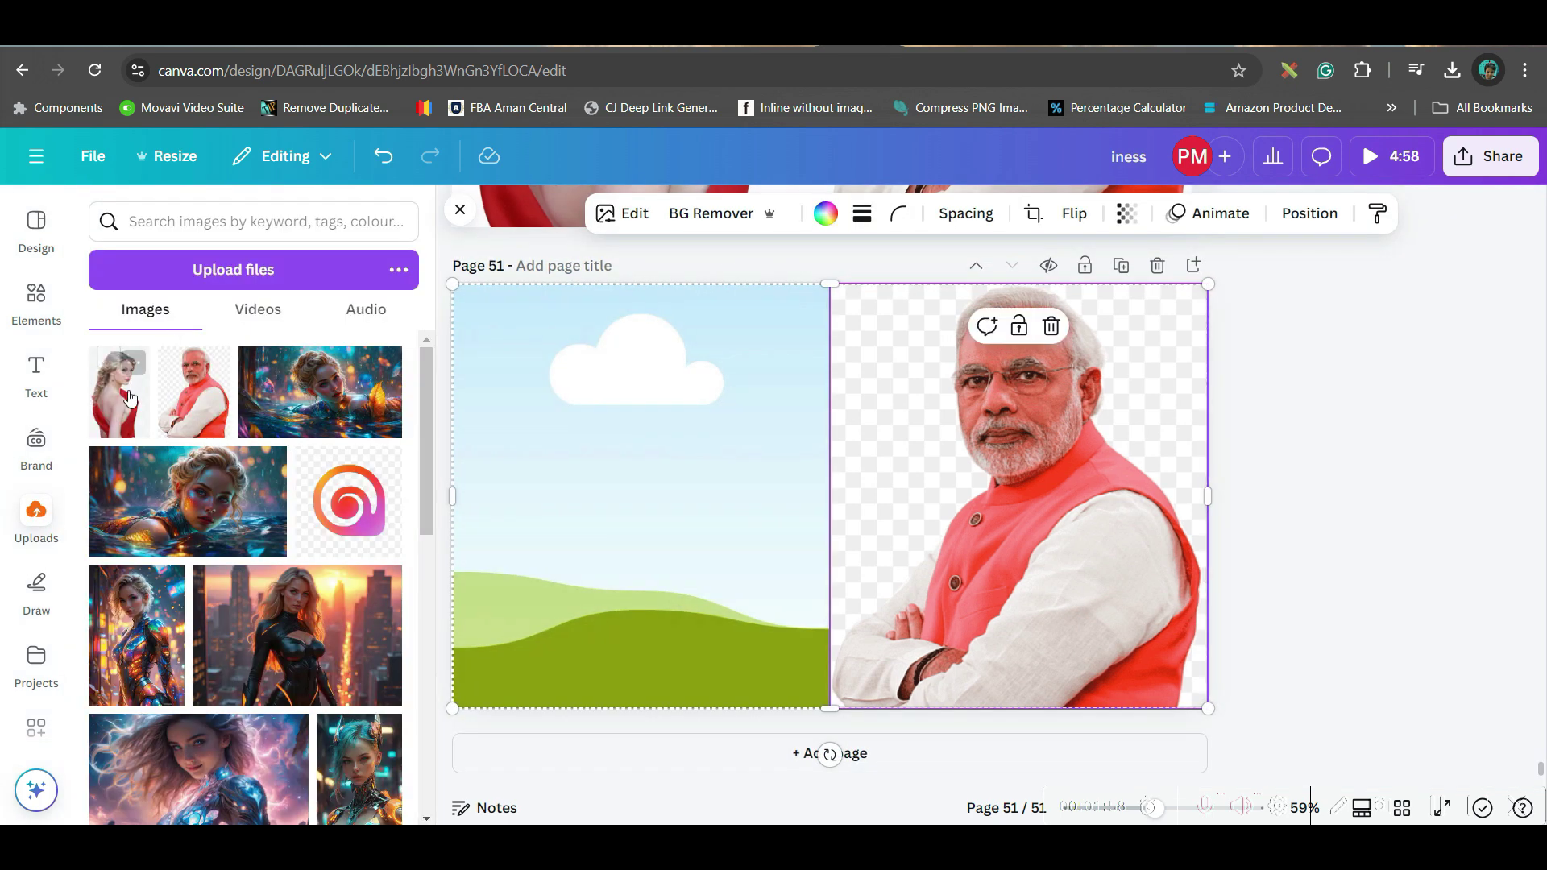
Step: Fill the left grid cell with the woman's photo, nudged slightly lower
{"action": "left_click", "coordinate": [118, 392]}
{"action": "left_click_drag", "start_coordinate": [830, 457], "coordinate": [646, 428]}
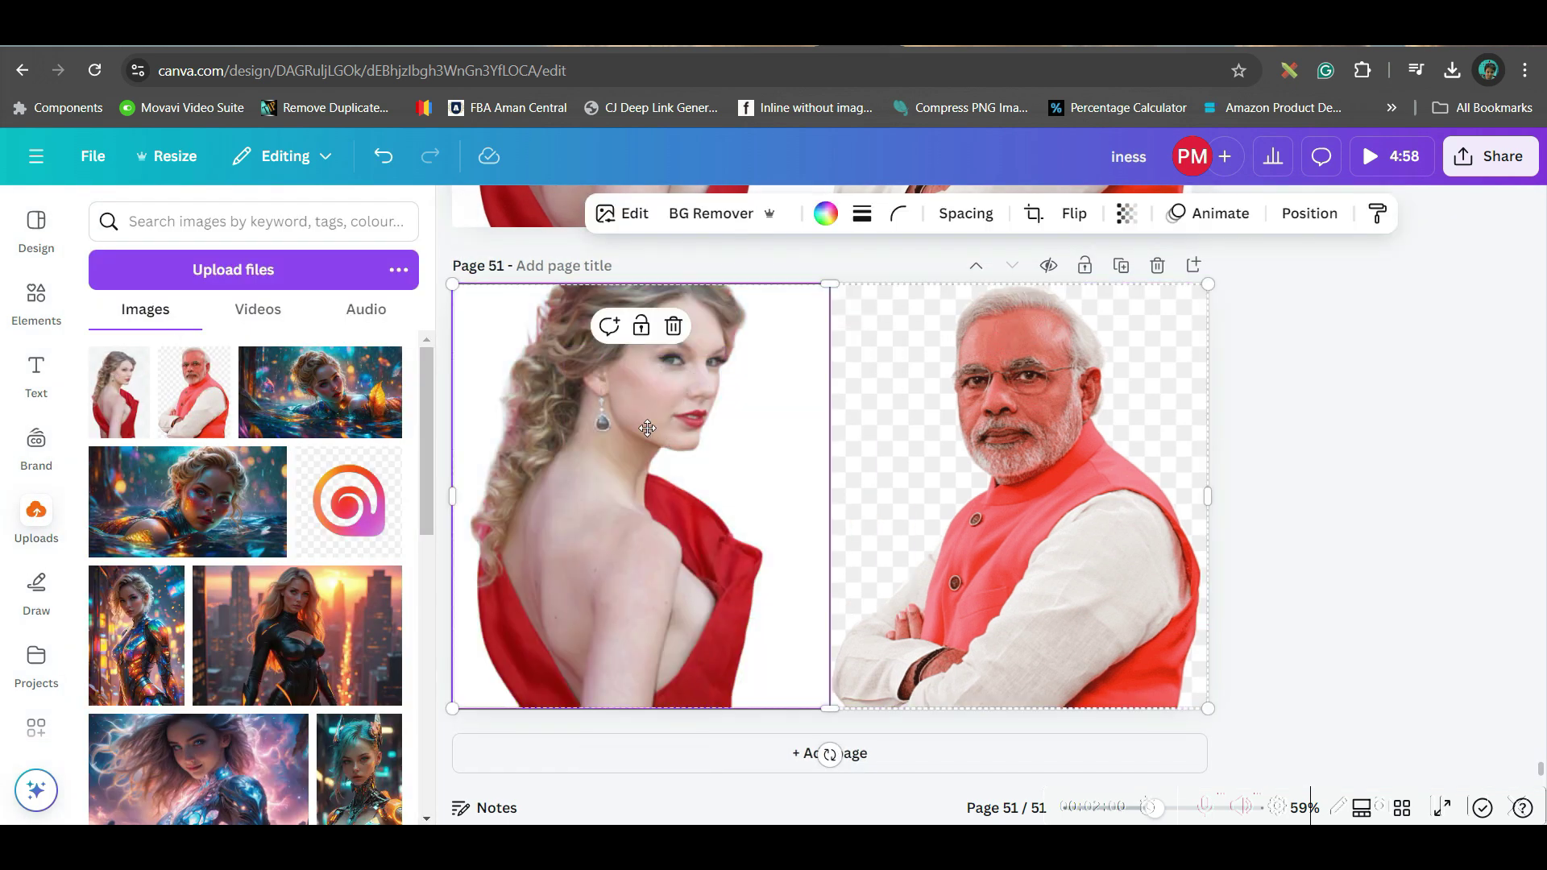
{"action": "double_click", "coordinate": [646, 428]}
{"action": "left_click_drag", "start_coordinate": [651, 487], "coordinate": [651, 497]}
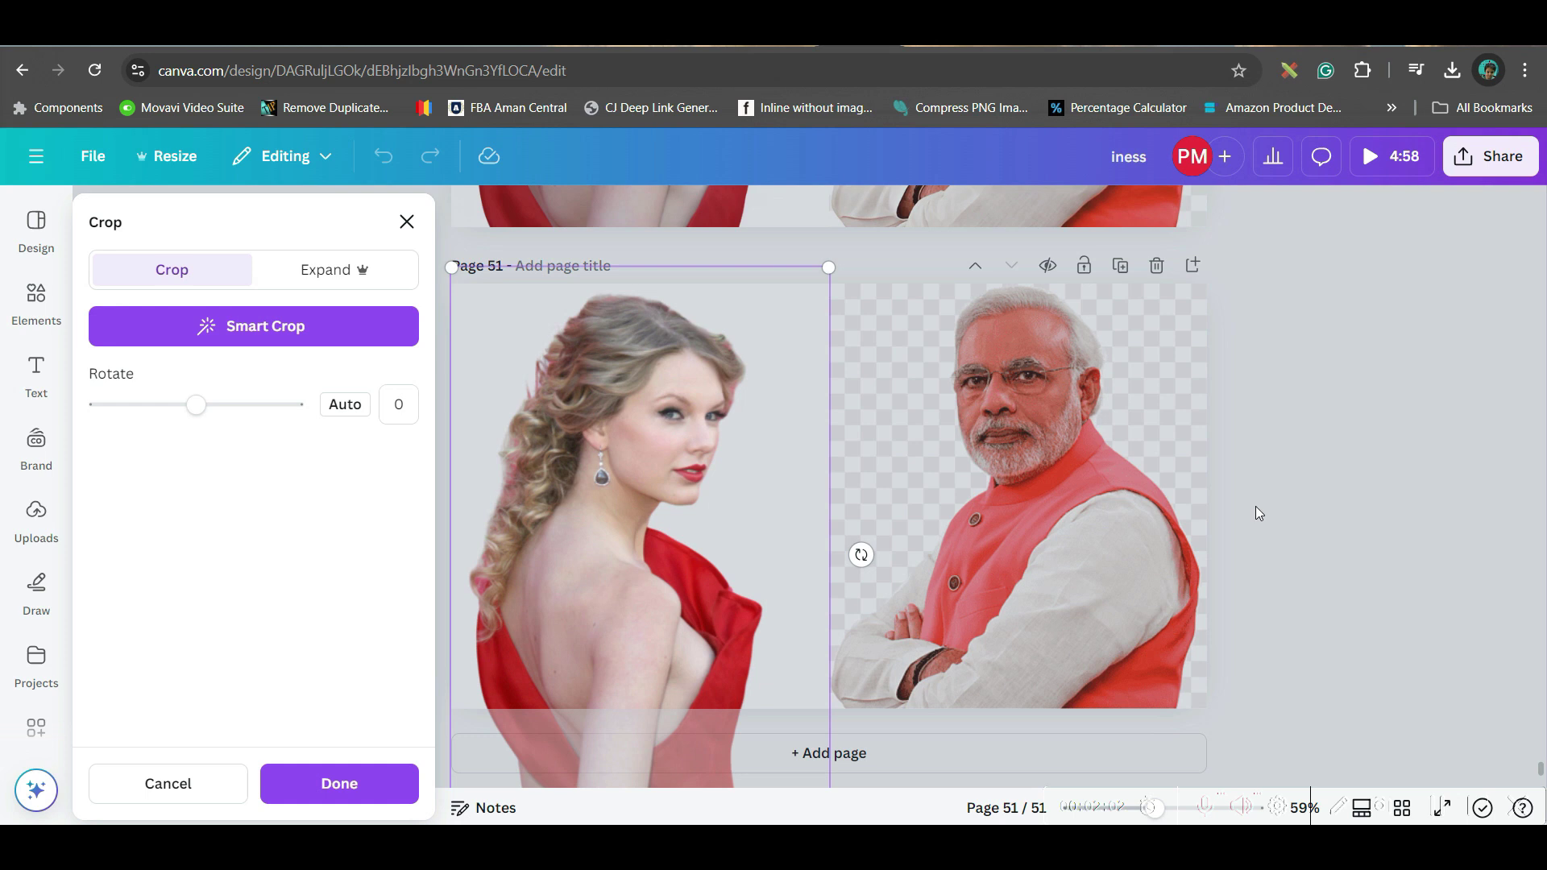
{"action": "left_click", "coordinate": [1370, 523]}
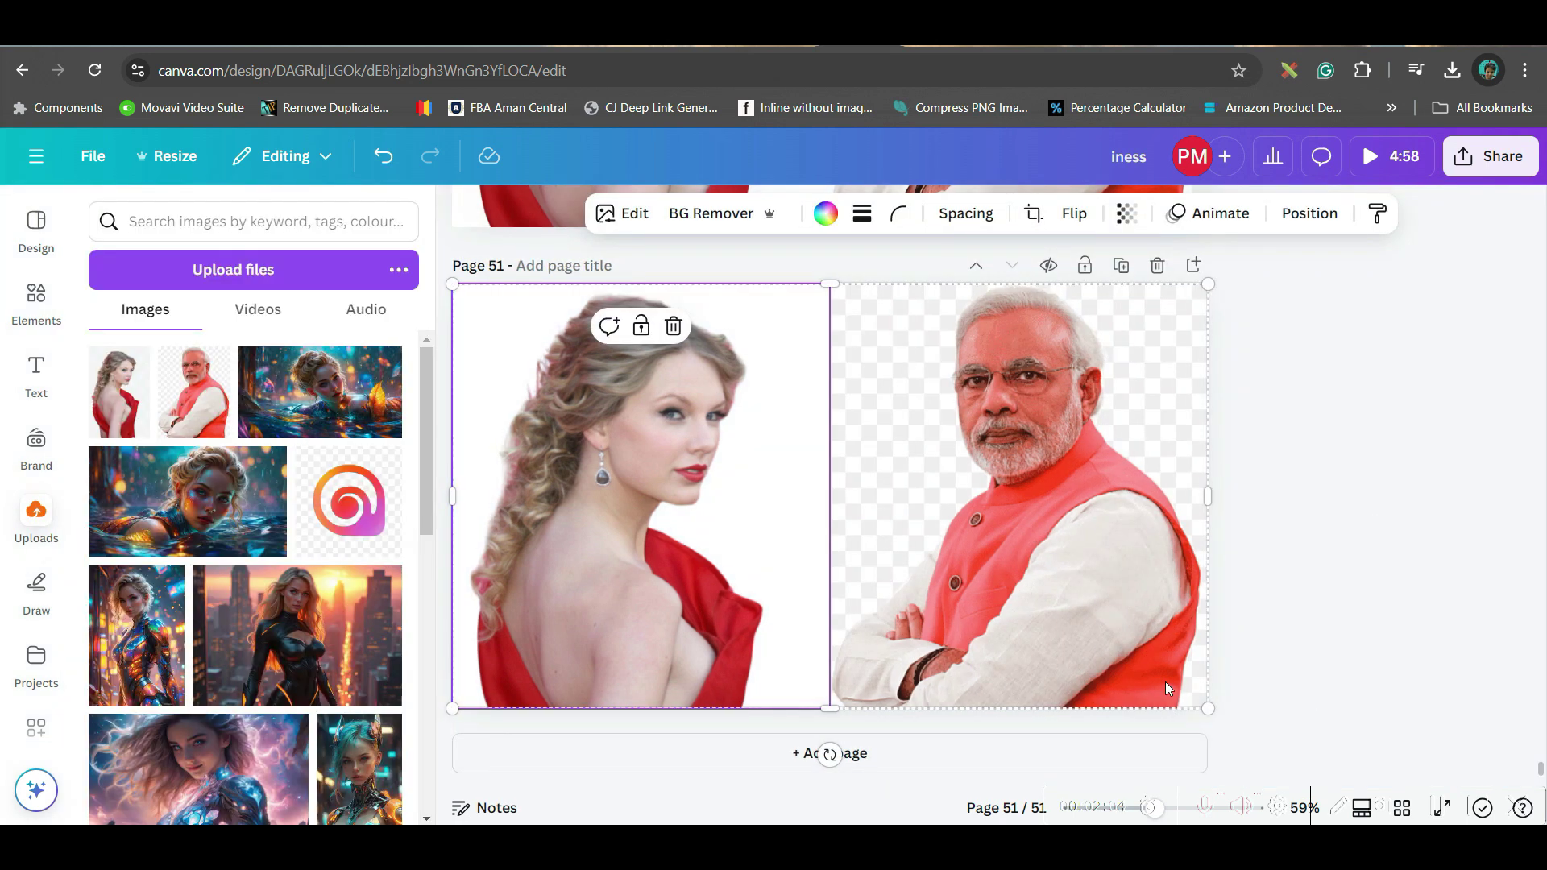
Step: Set the download to PNG with only the current page 51 selected instead of all pages
{"action": "left_click", "coordinate": [1490, 165]}
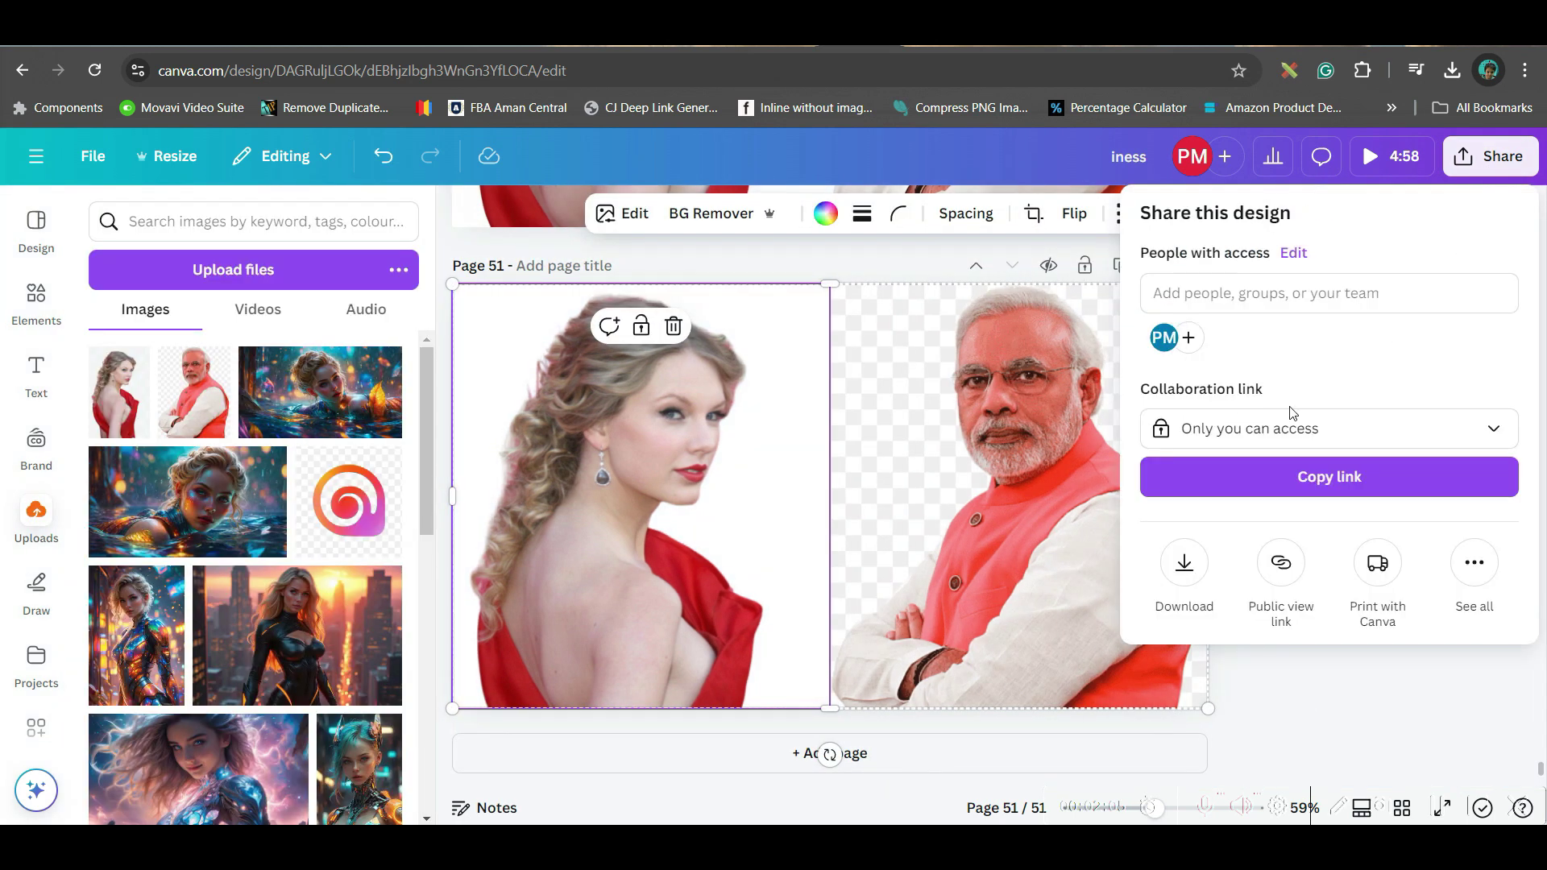
{"action": "left_click", "coordinate": [1183, 564]}
{"action": "left_click", "coordinate": [1288, 310]}
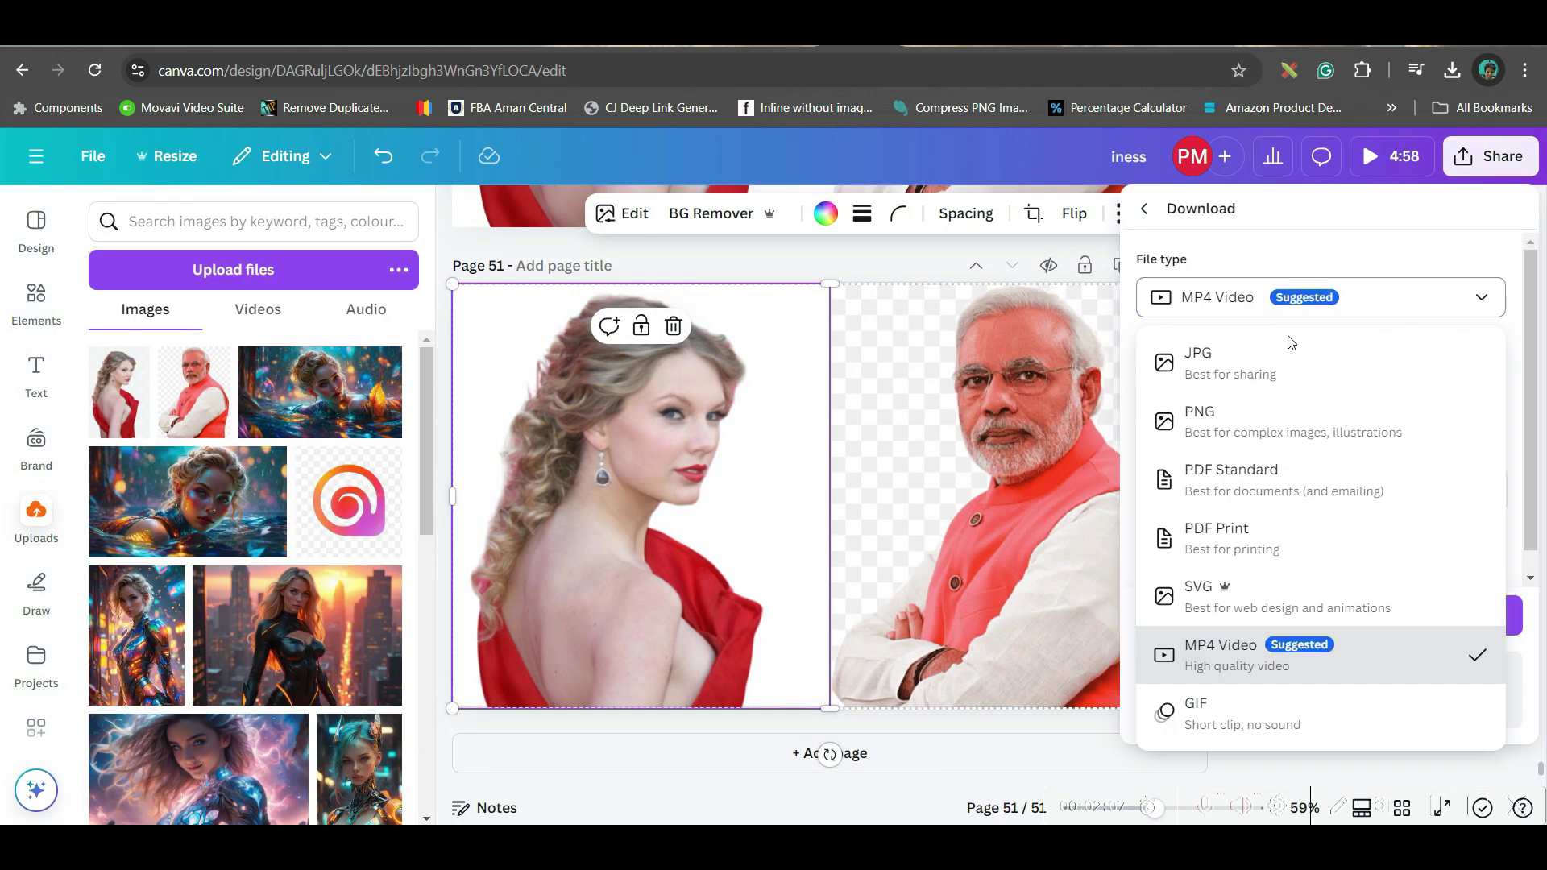
{"action": "left_click", "coordinate": [1267, 423]}
{"action": "left_click", "coordinate": [1487, 575]}
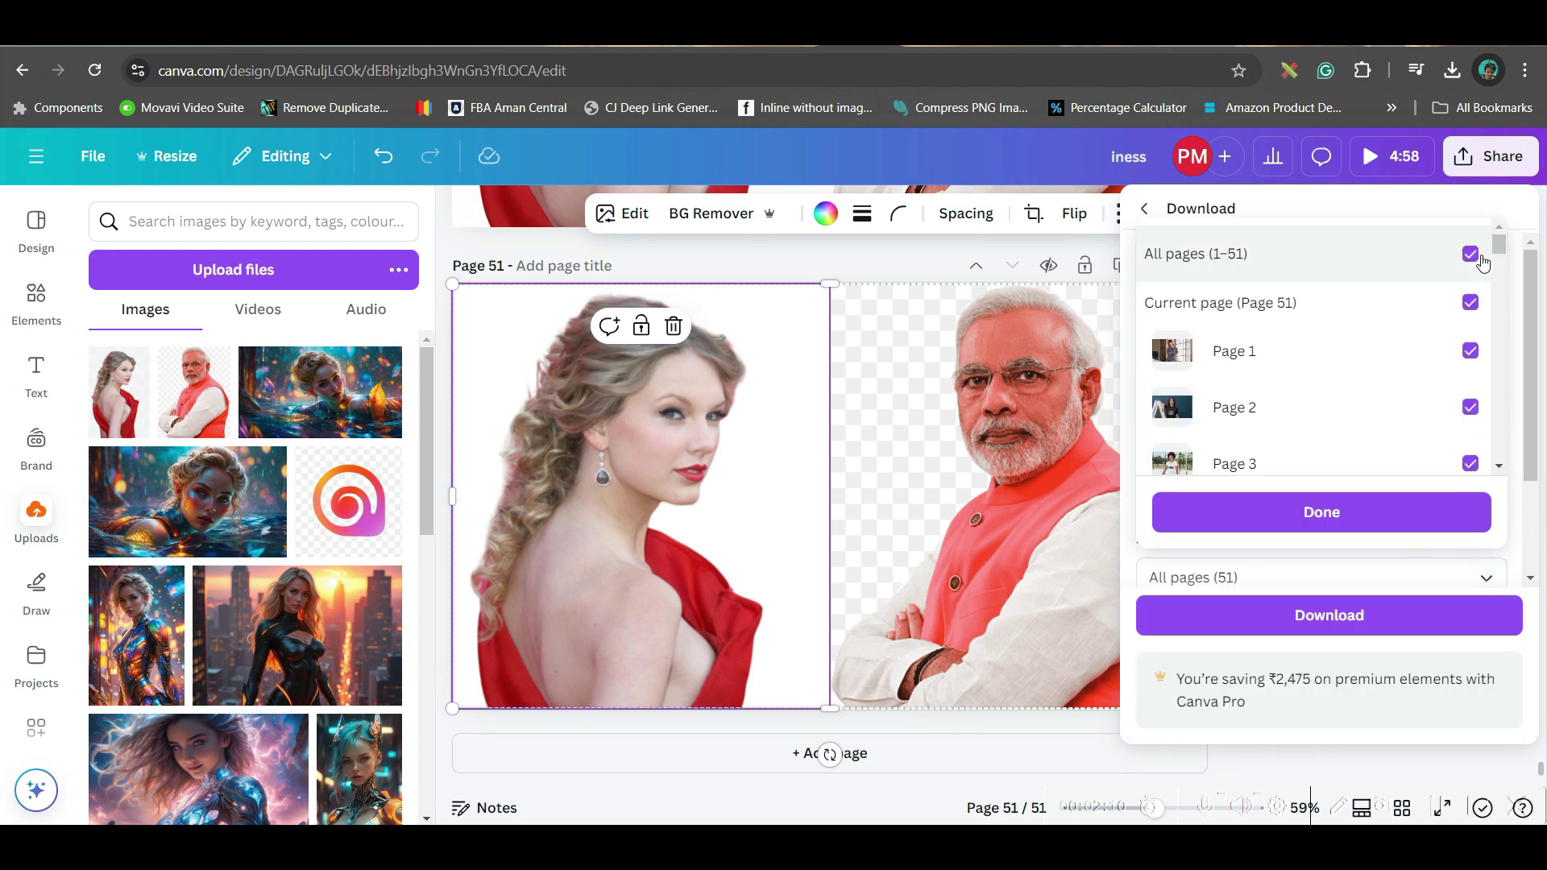
{"action": "left_click", "coordinate": [1471, 256]}
{"action": "left_click", "coordinate": [1471, 307]}
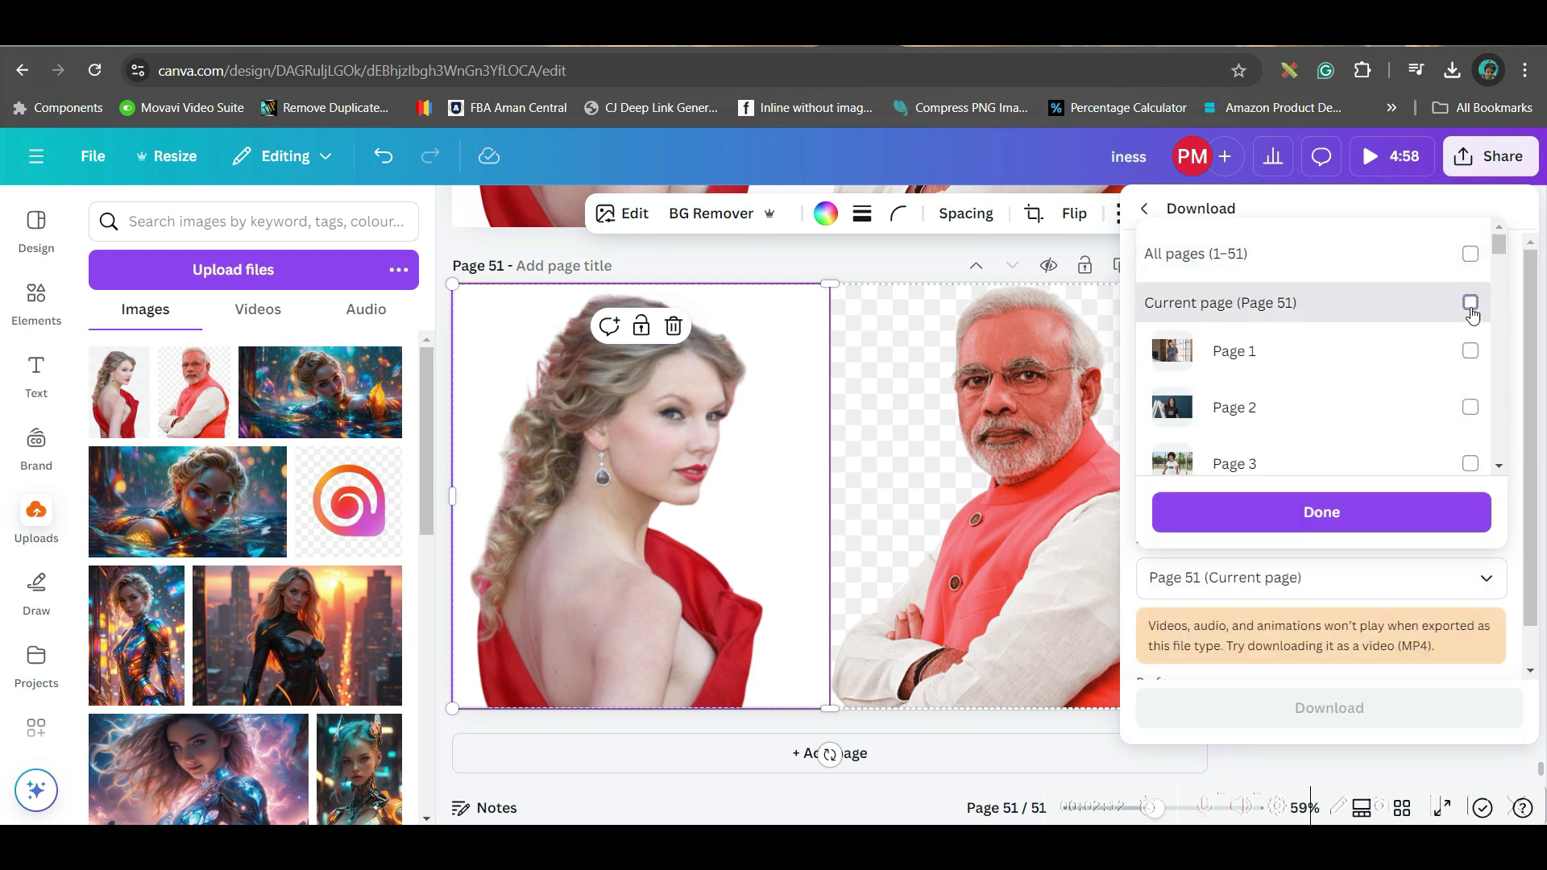
{"action": "left_click", "coordinate": [819, 798]}
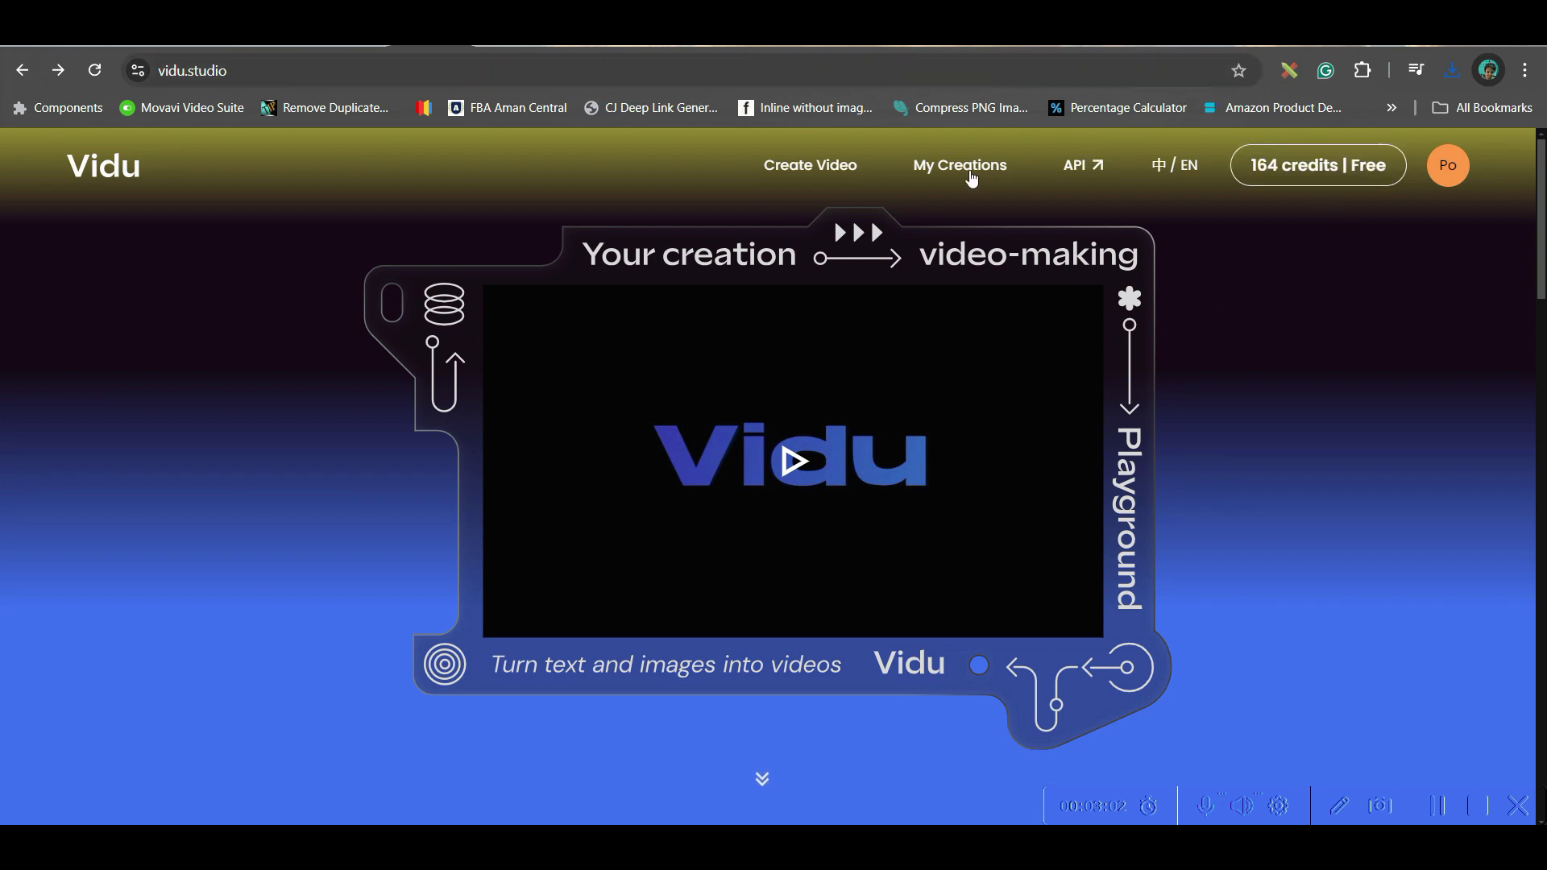
Step: Upload the iness (8) side-by-side photo to Vidu with the prompt 'People Hug each other'
{"action": "left_click", "coordinate": [803, 170]}
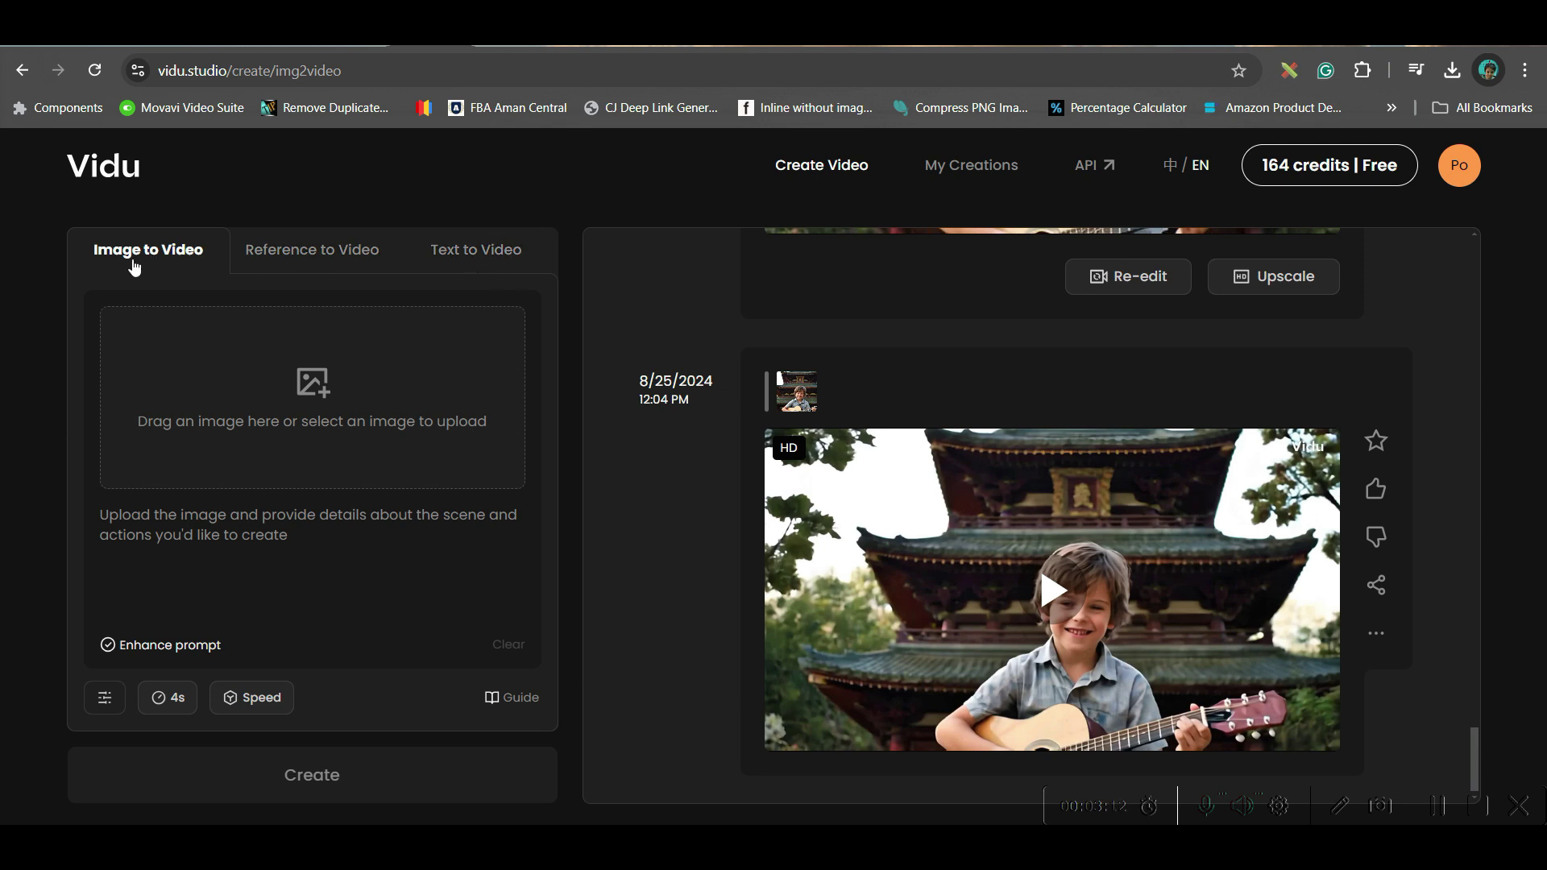
{"action": "left_click", "coordinate": [311, 392]}
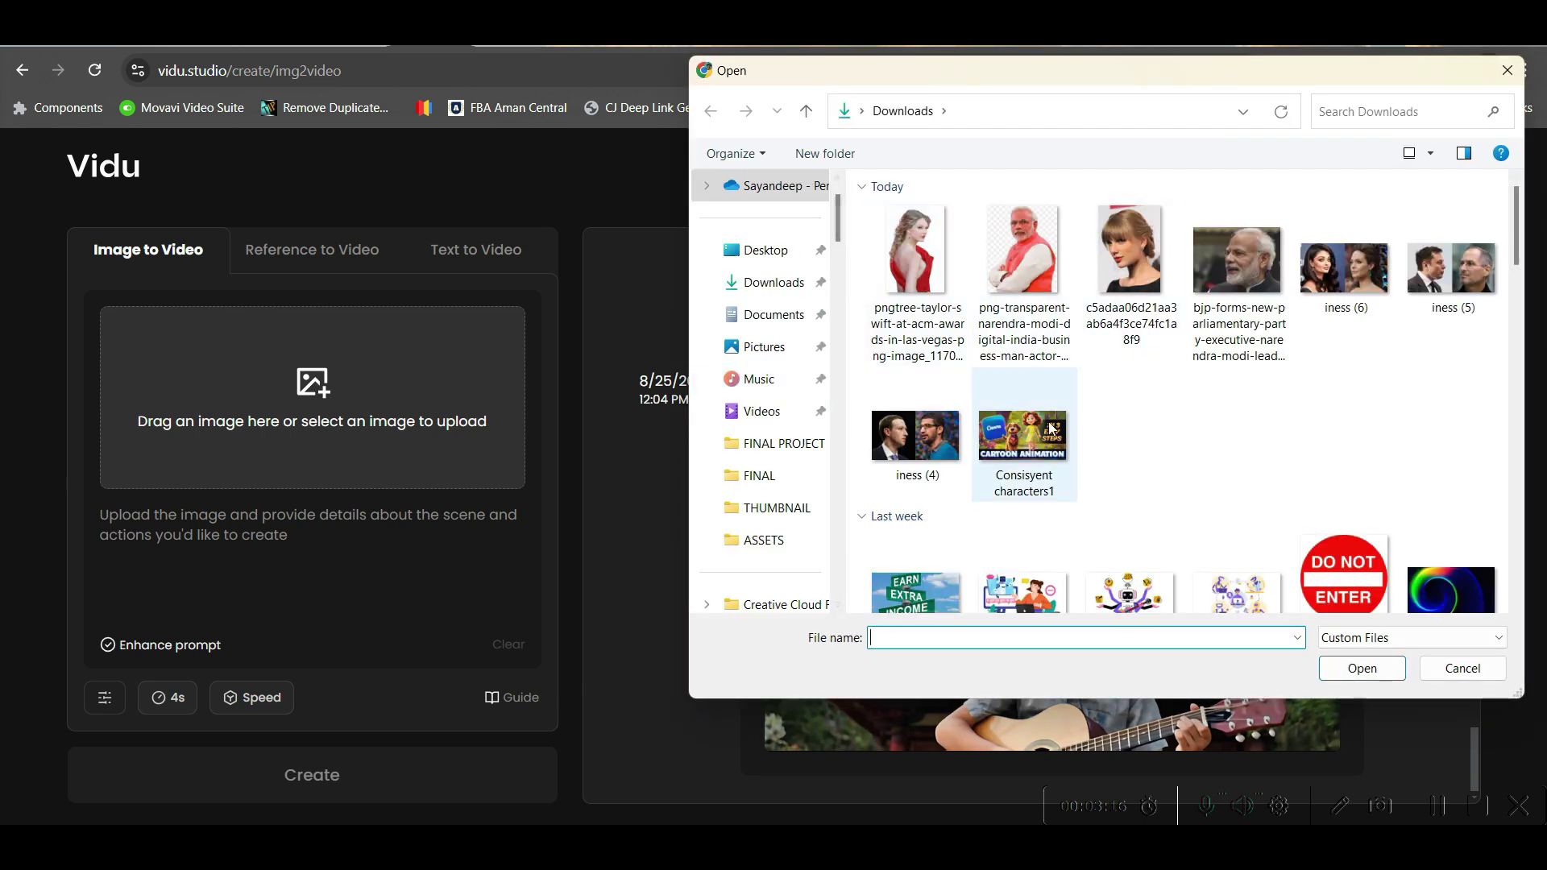
{"action": "scroll", "coordinate": [760, 483], "scroll_direction": "down", "scroll_amount": 2}
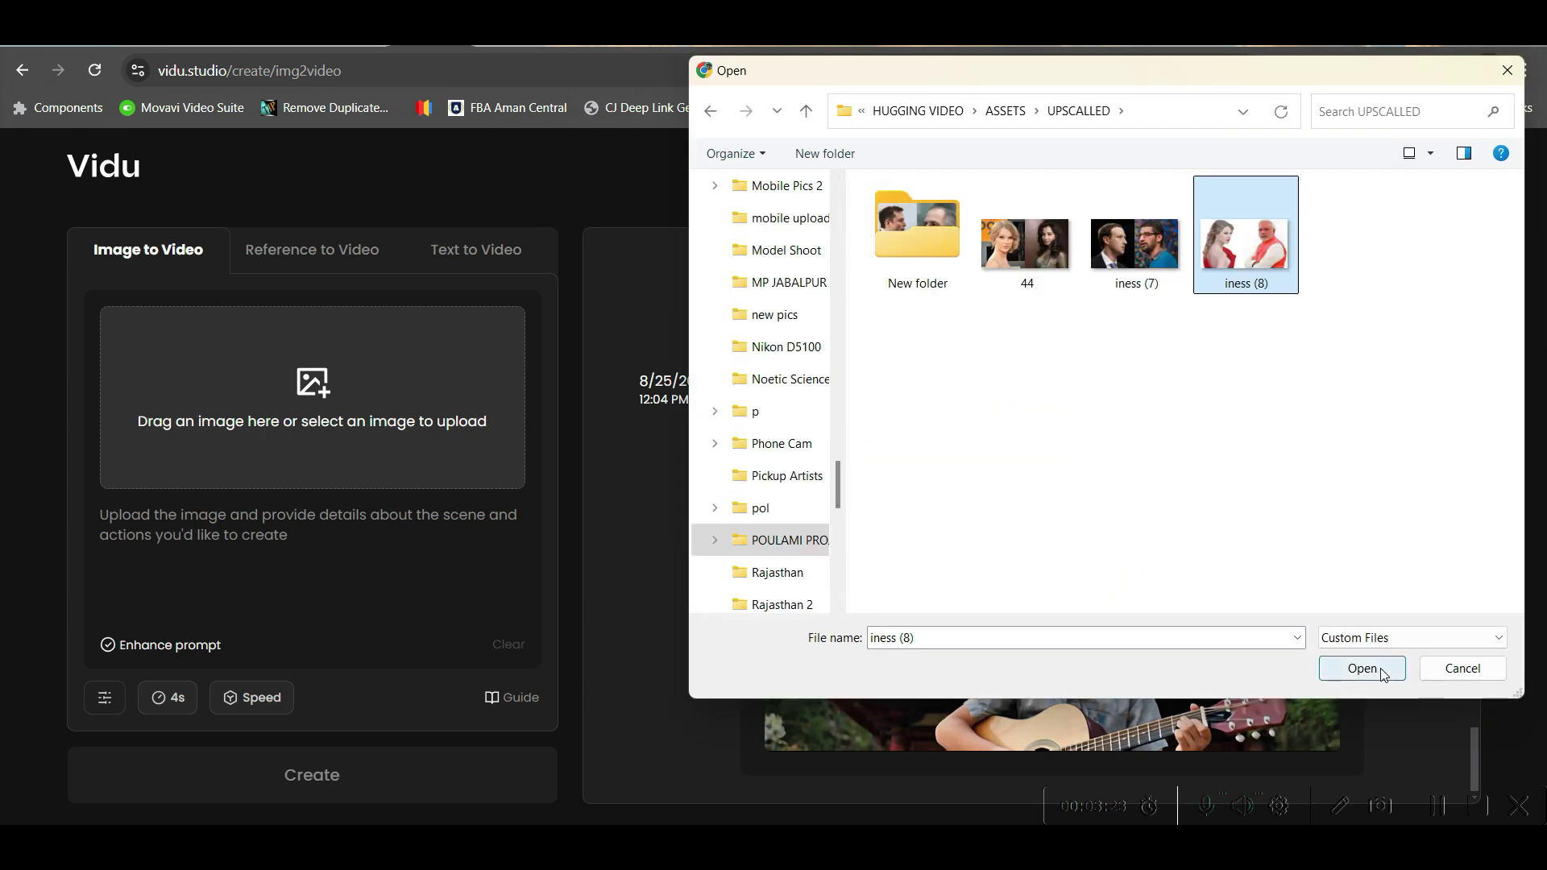
{"action": "left_click", "coordinate": [1381, 671]}
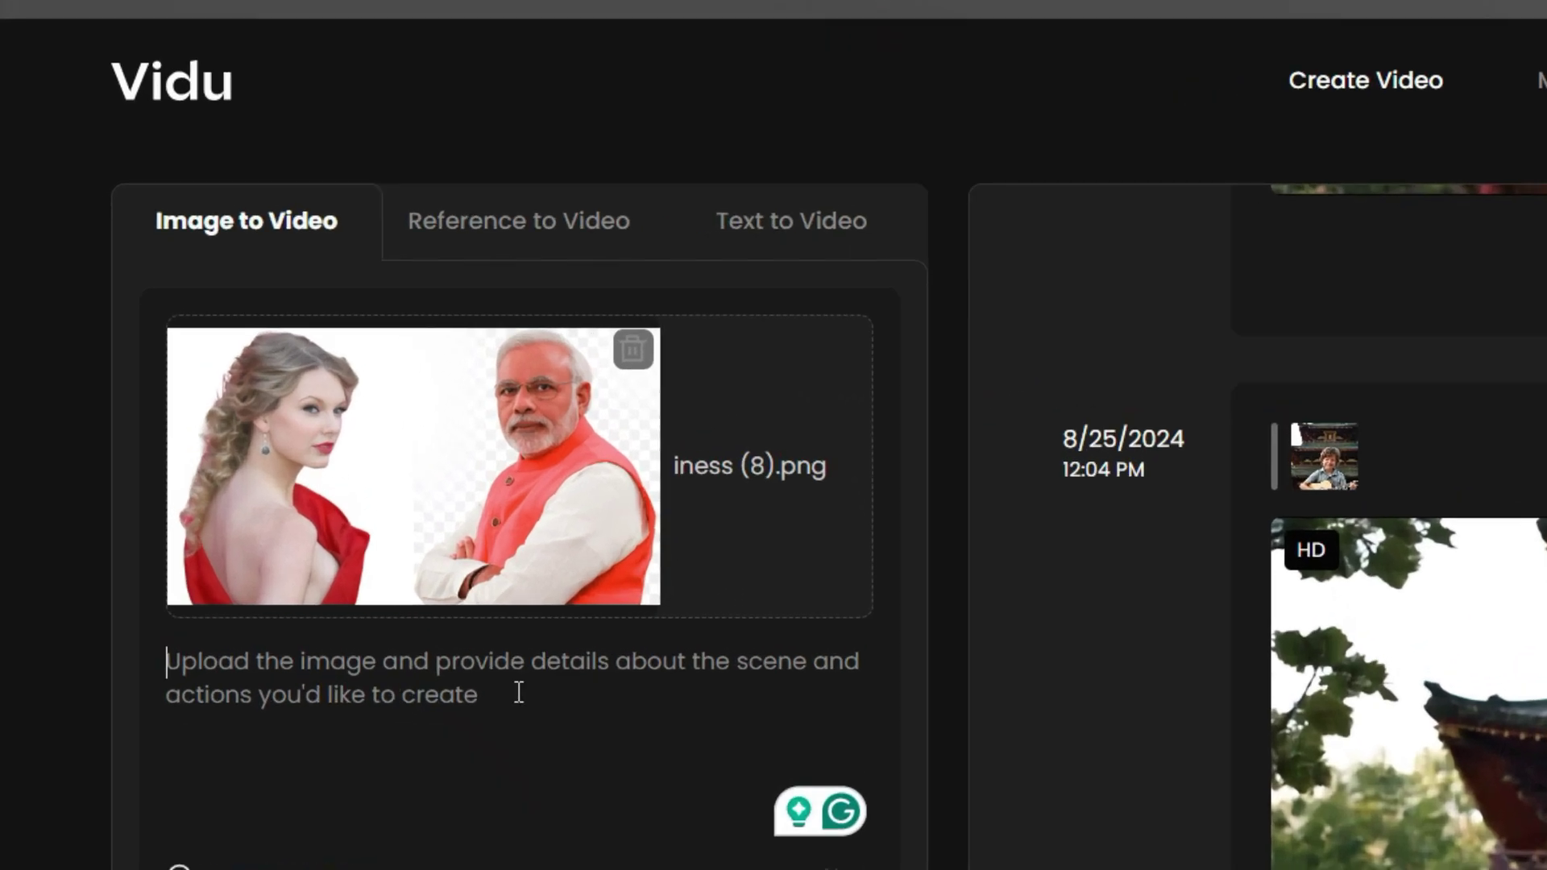
{"action": "type", "text": "People Hug each other"}
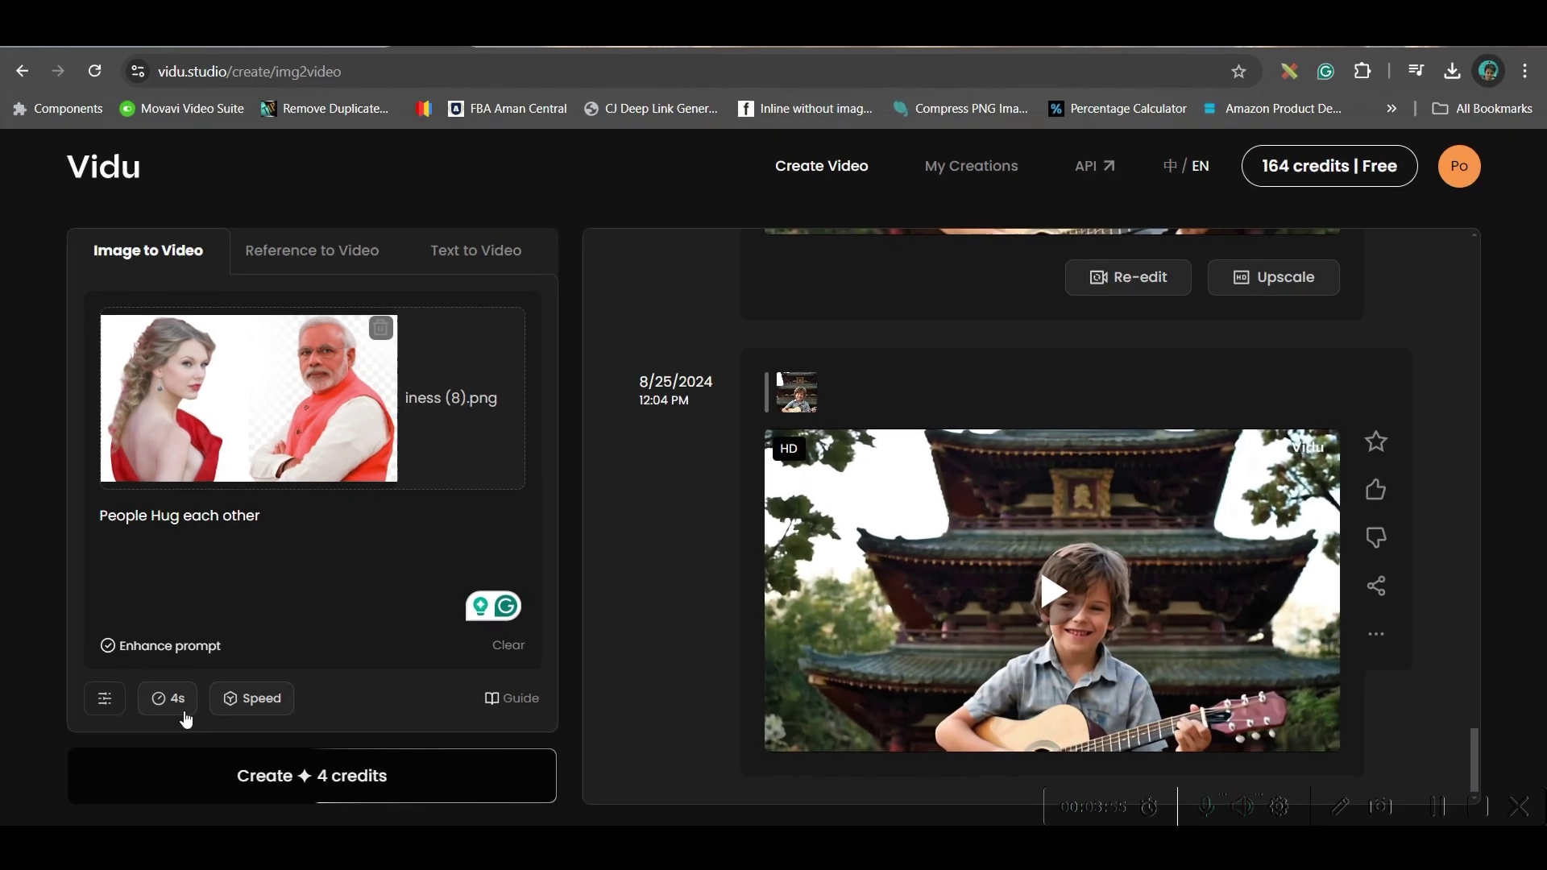
Step: Review the duration and mode settings, skip the upgrade offer, and generate the 4-second clip
{"action": "left_click", "coordinate": [106, 706]}
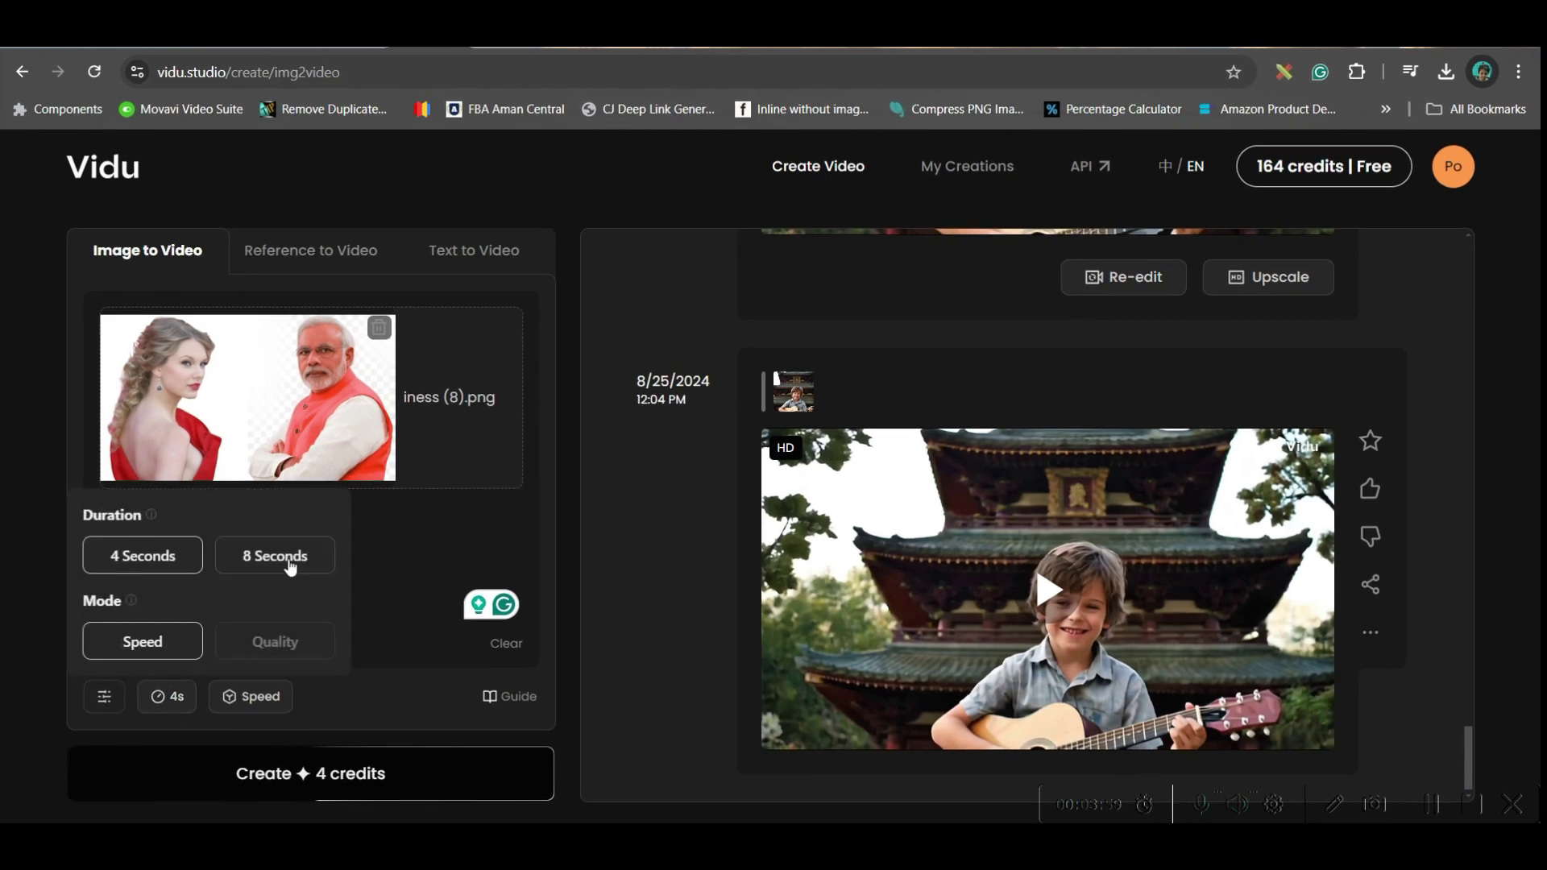
{"action": "left_click", "coordinate": [275, 642]}
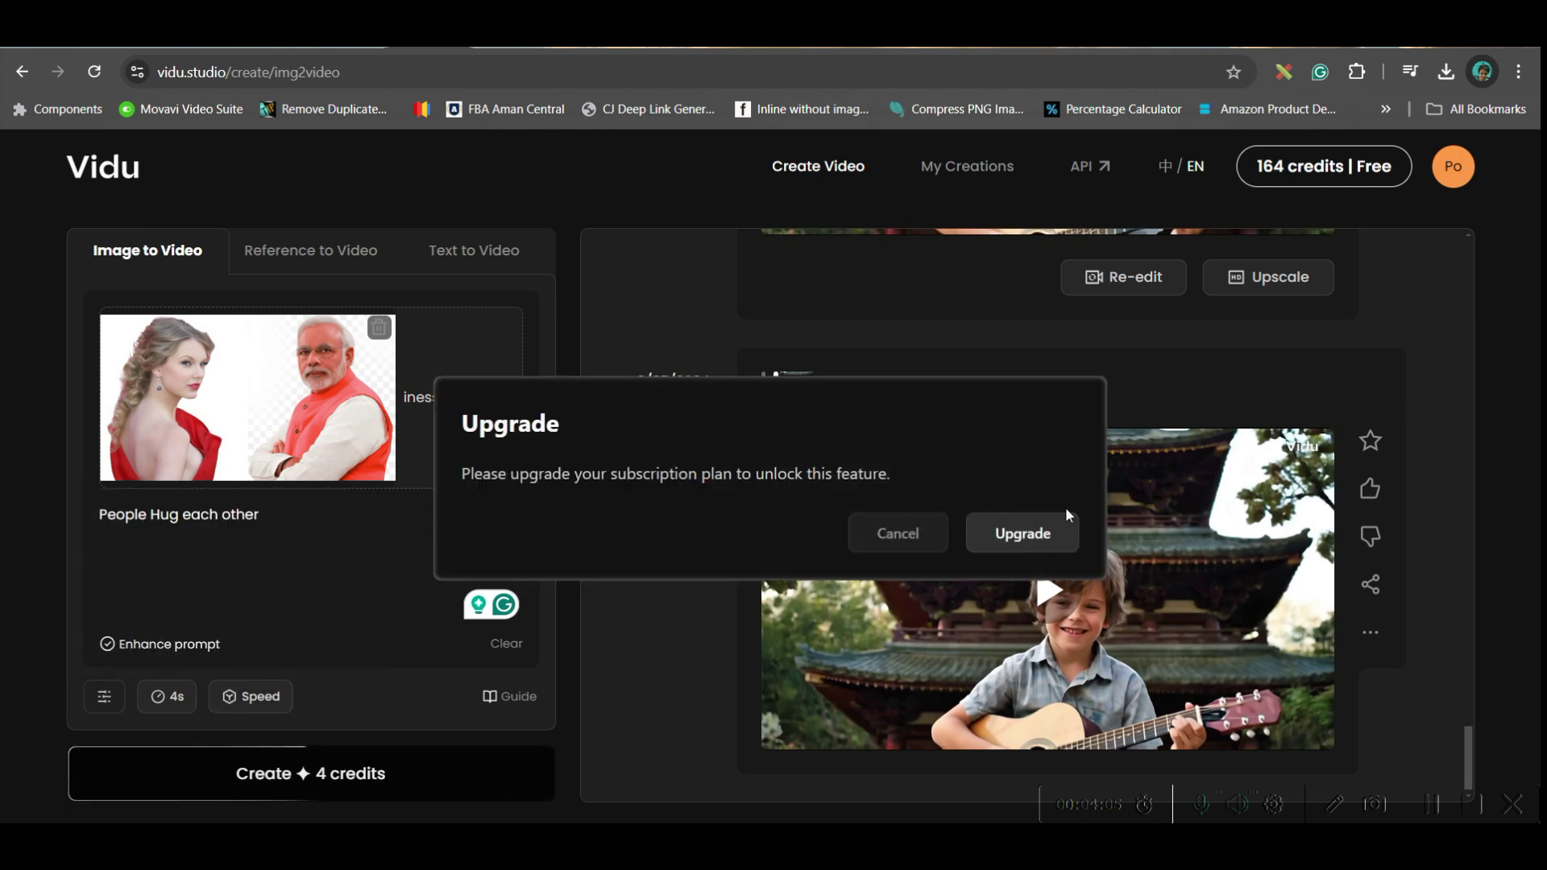
{"action": "left_click", "coordinate": [887, 534]}
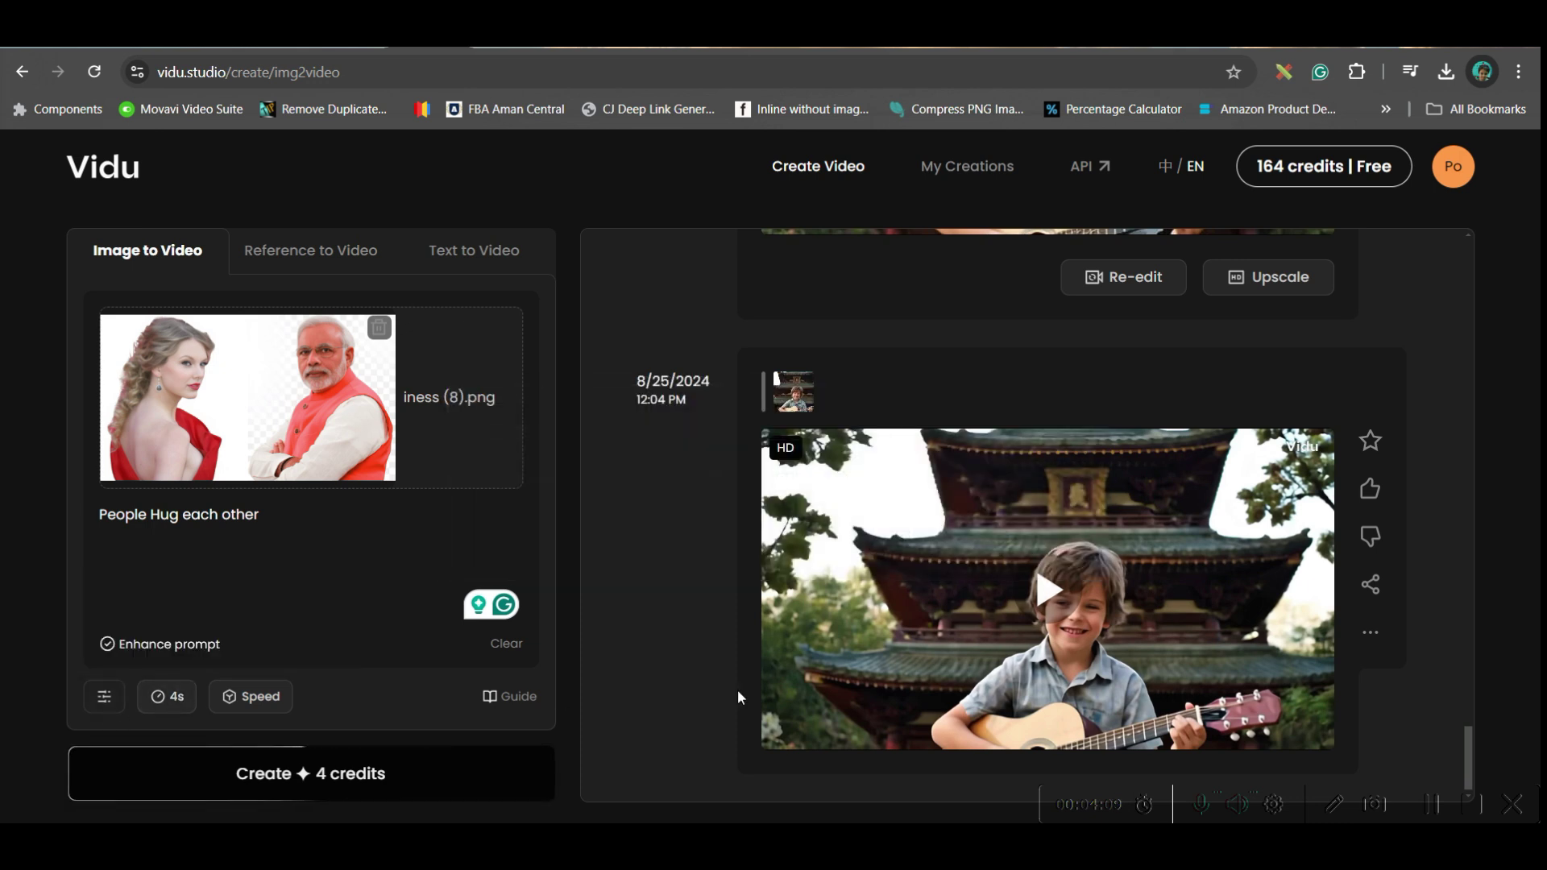
{"action": "left_click", "coordinate": [336, 776]}
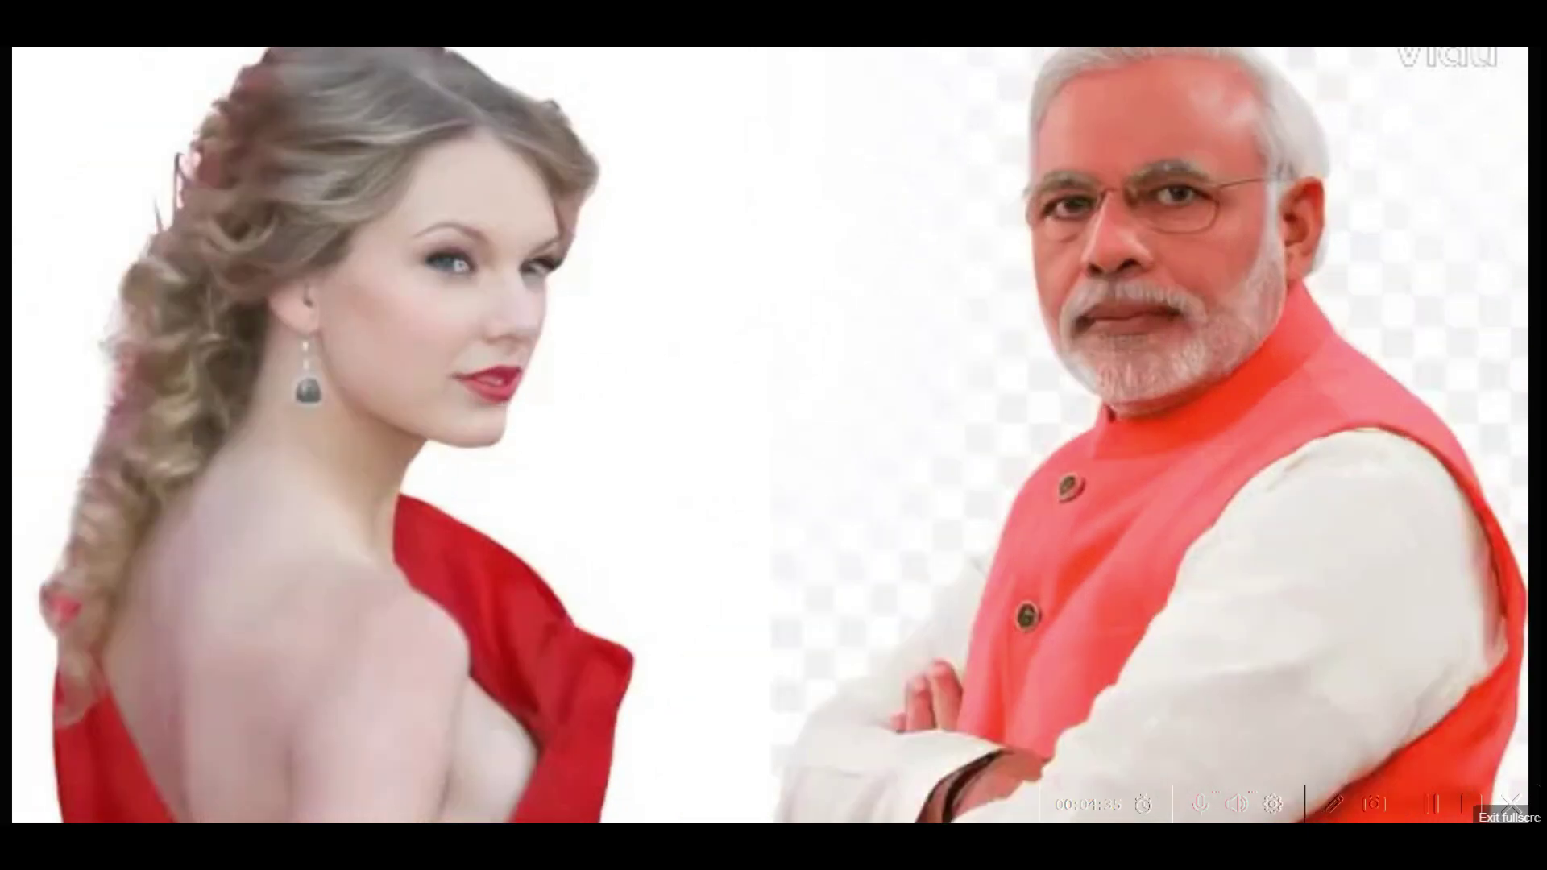
Step: Exit full-screen playback and download the Vidu hugging clip
{"action": "key", "text": "Escape"}
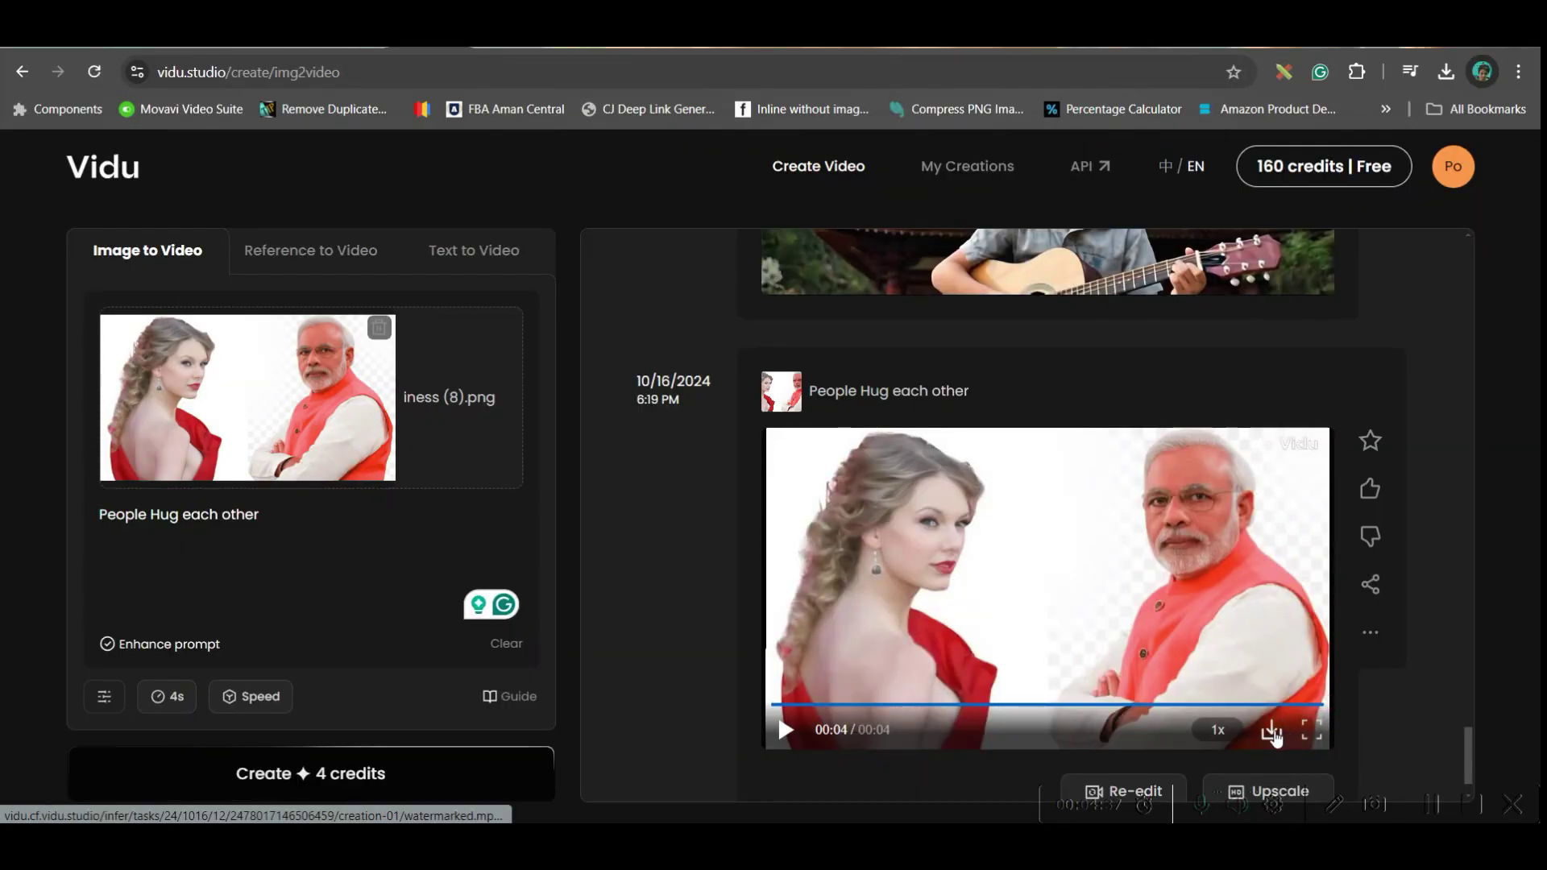
{"action": "left_click", "coordinate": [1272, 732]}
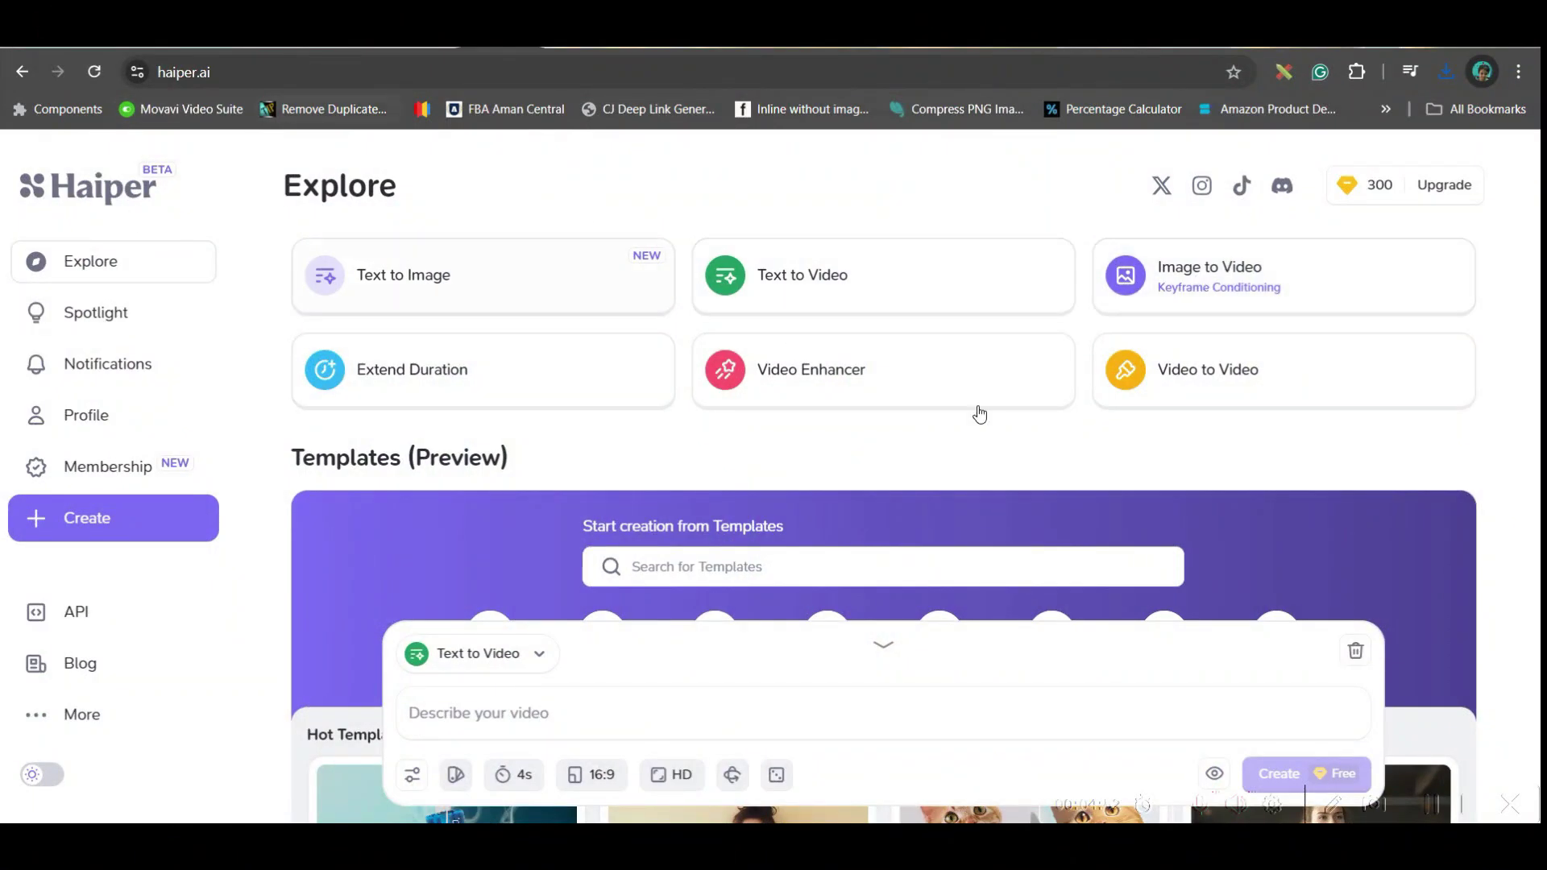
Step: Load iness (7) from the UPSCALLED folder as Haiper's first-frame image
{"action": "left_click", "coordinate": [1213, 278]}
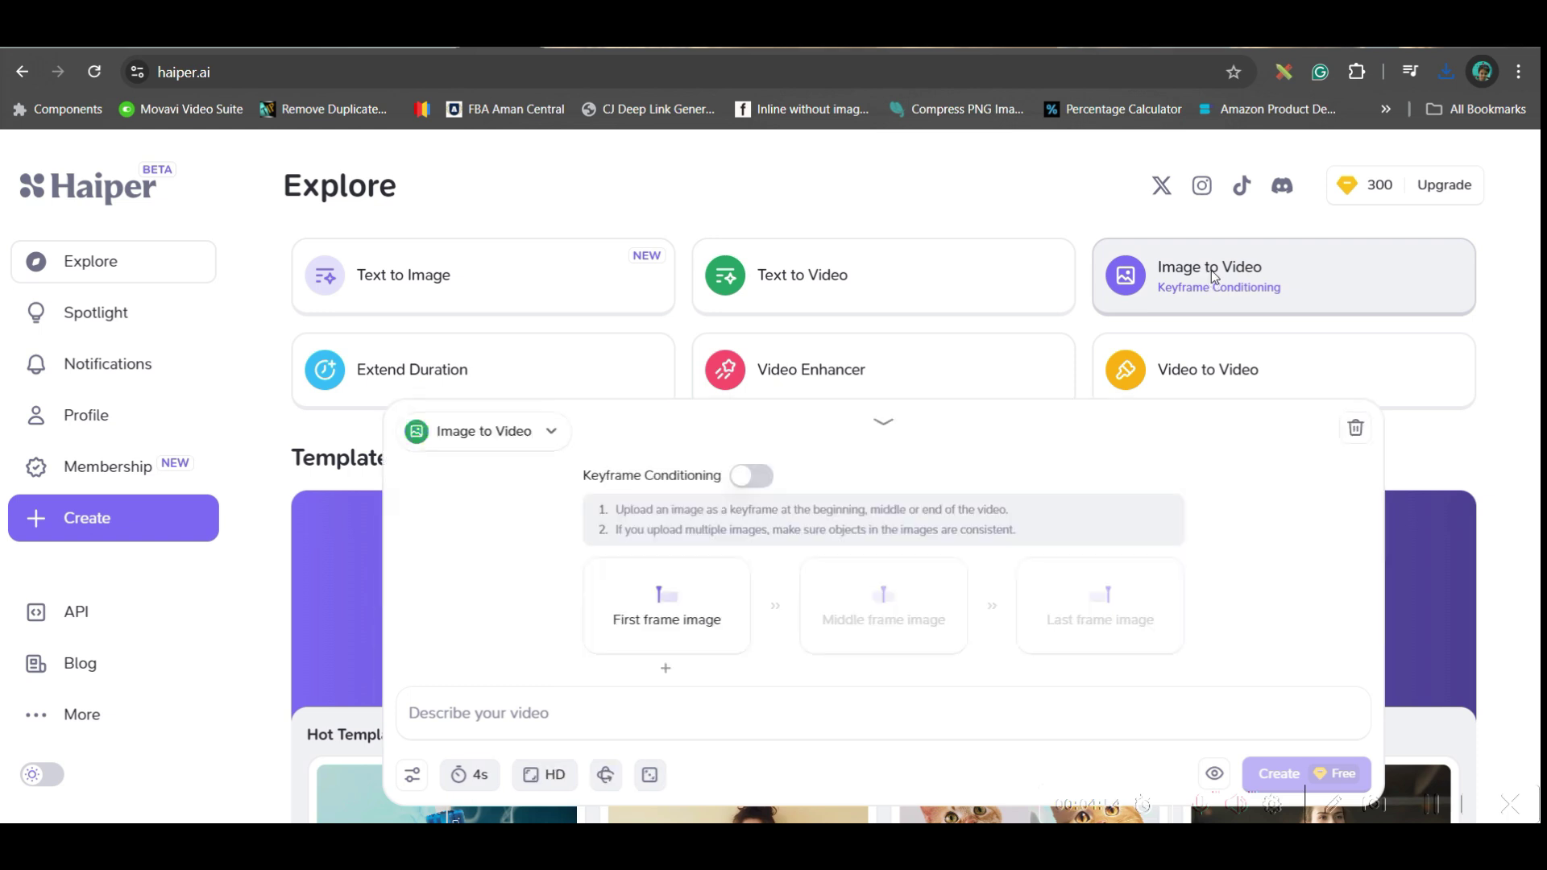
{"action": "left_click", "coordinate": [679, 621]}
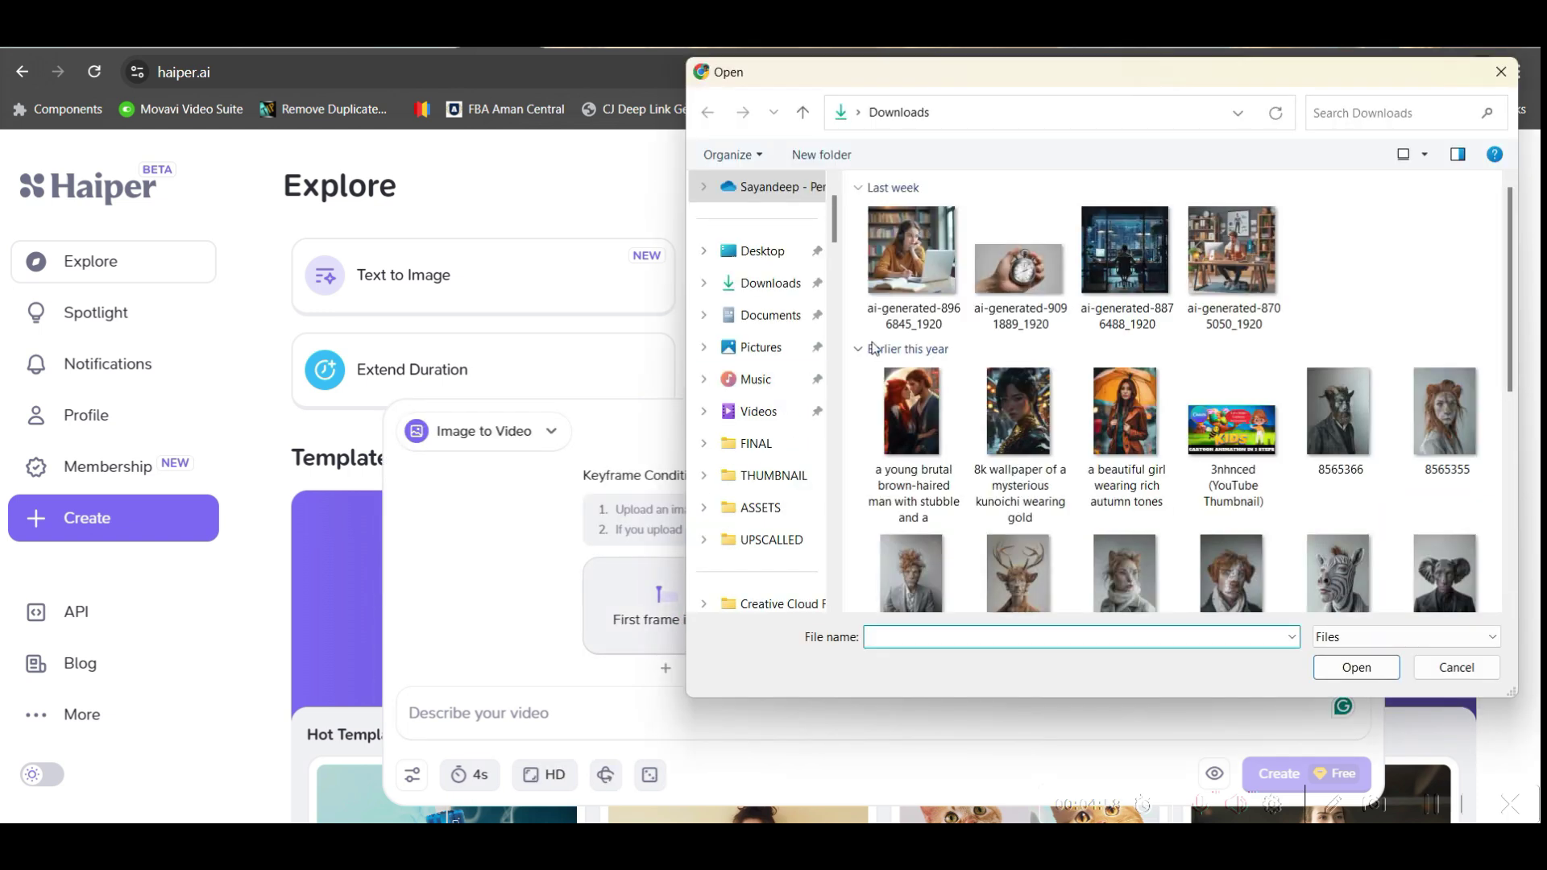
{"action": "left_click", "coordinate": [773, 544]}
{"action": "left_click", "coordinate": [1163, 262]}
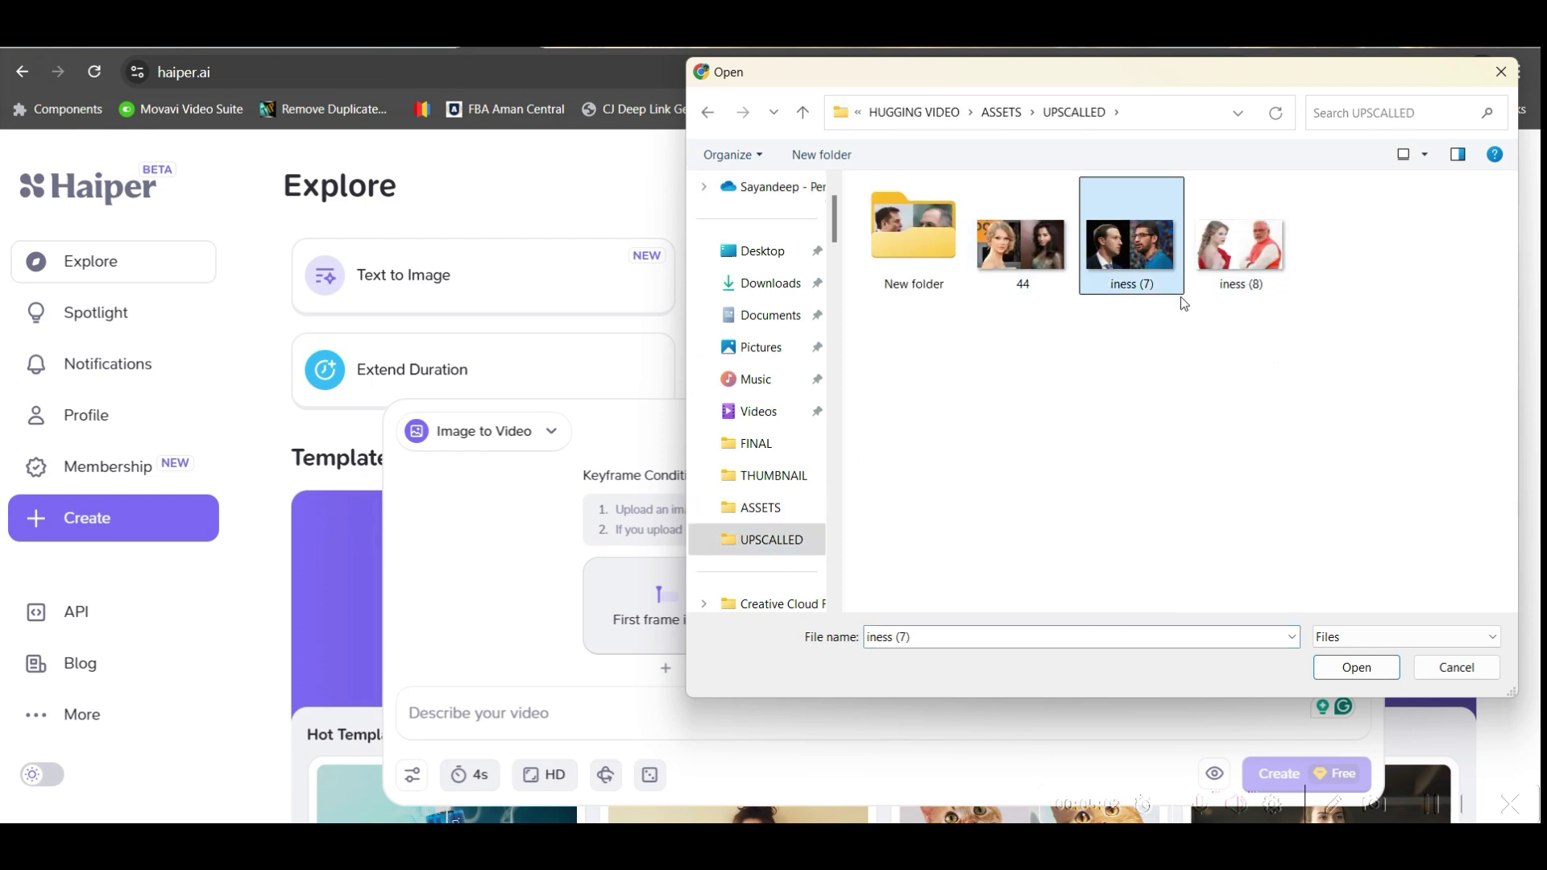
{"action": "double_click", "coordinate": [1162, 262]}
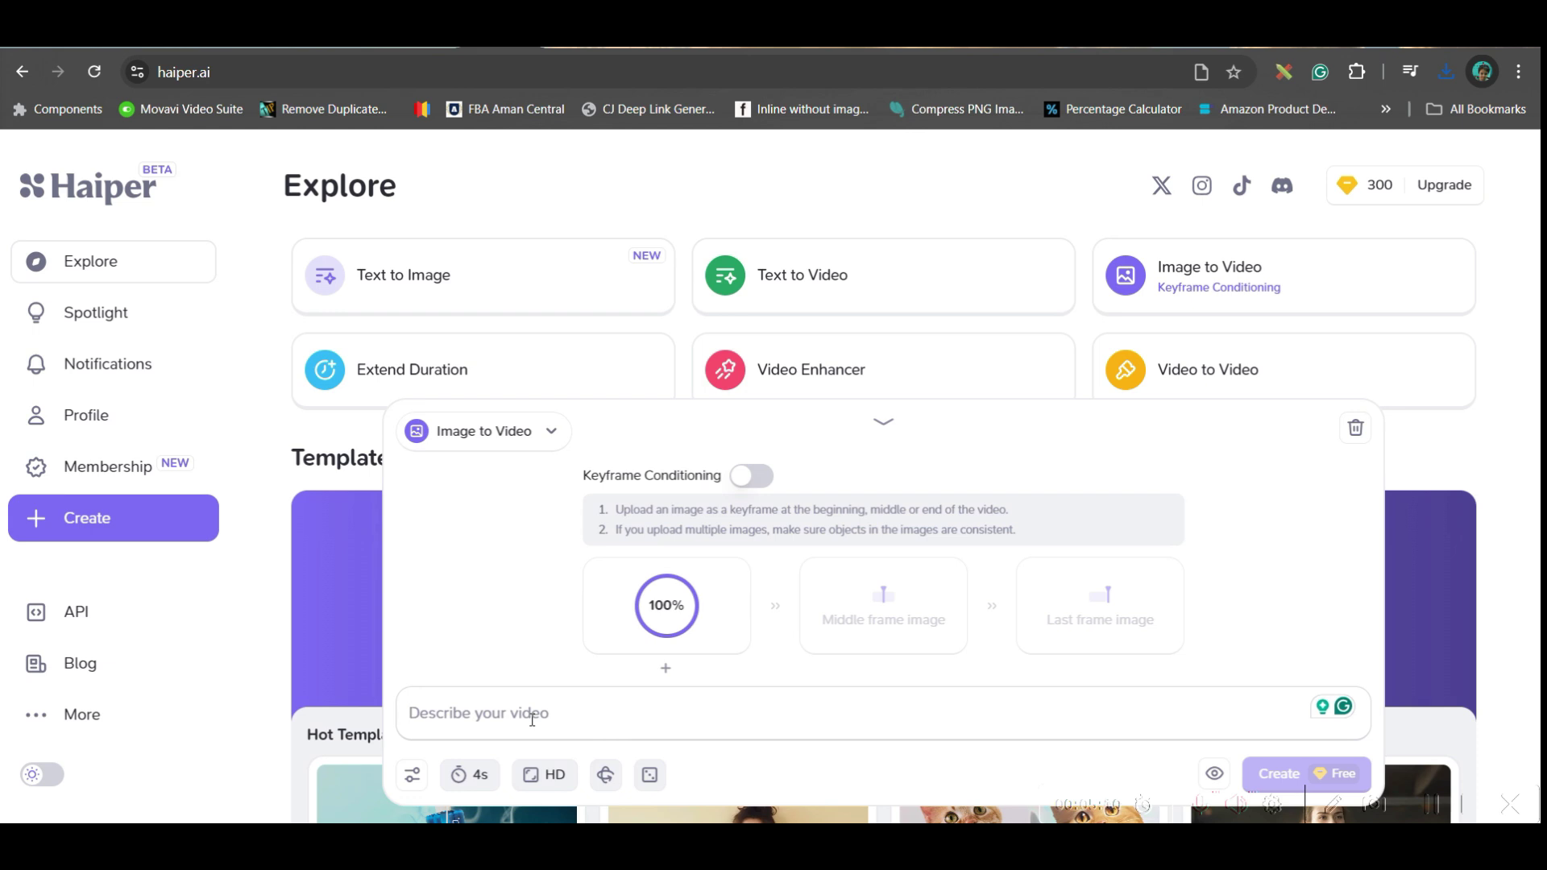
Step: Enter the prompt 'People Hug each other' and bring up the generation settings
{"action": "left_click", "coordinate": [532, 720]}
{"action": "type", "text": "People Hug each other"}
{"action": "left_click", "coordinate": [415, 778]}
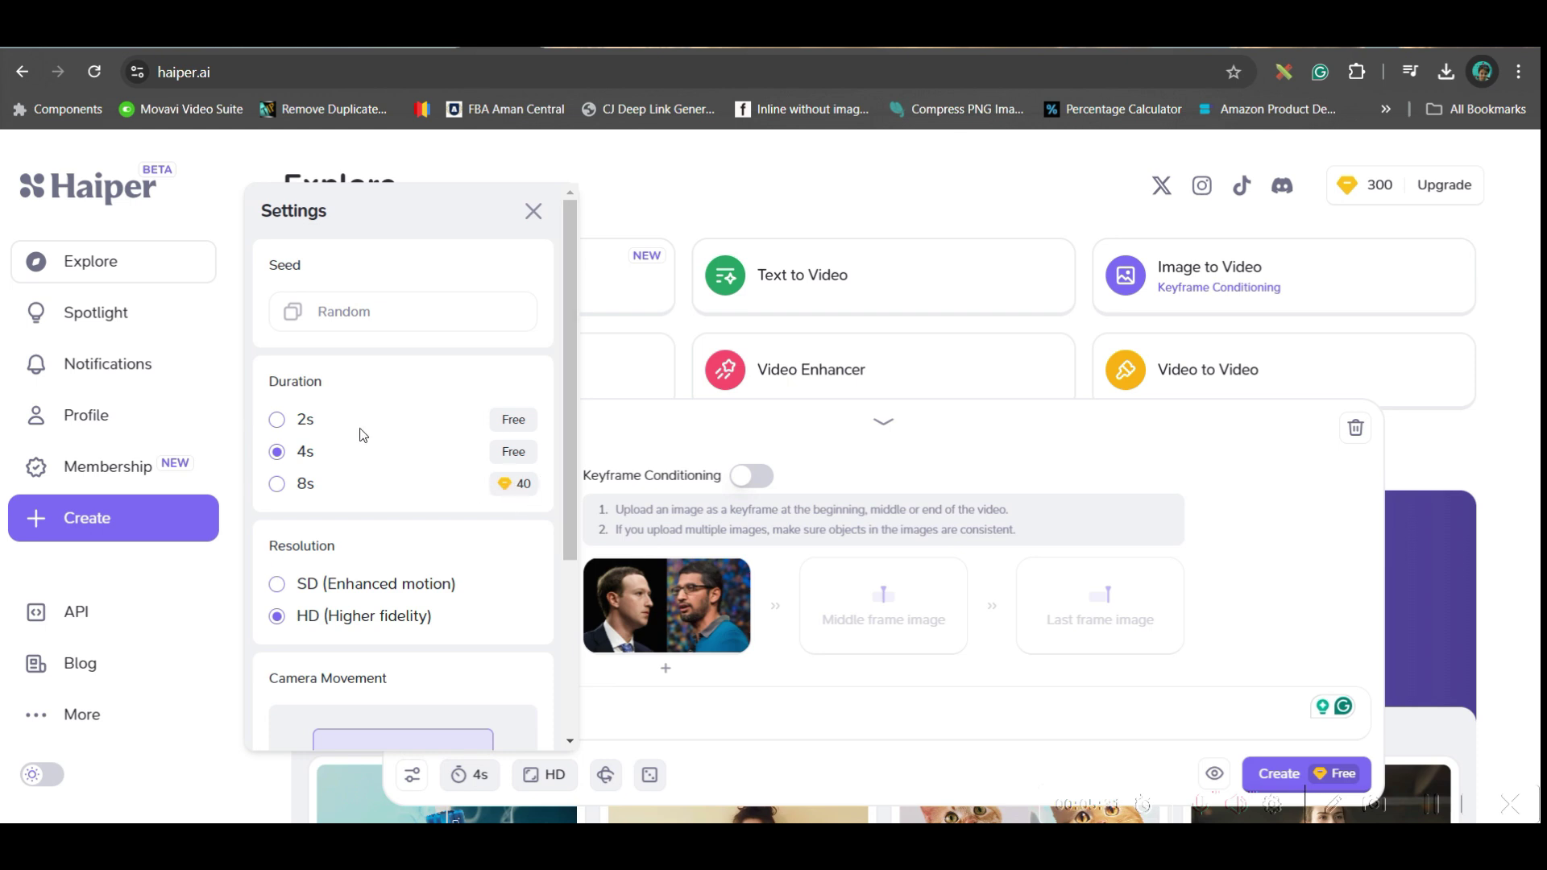
Step: Close Haiper's settings popup and start generating the 4s HD hugging video
{"action": "scroll", "coordinate": [481, 649], "scroll_direction": "down", "scroll_amount": 3}
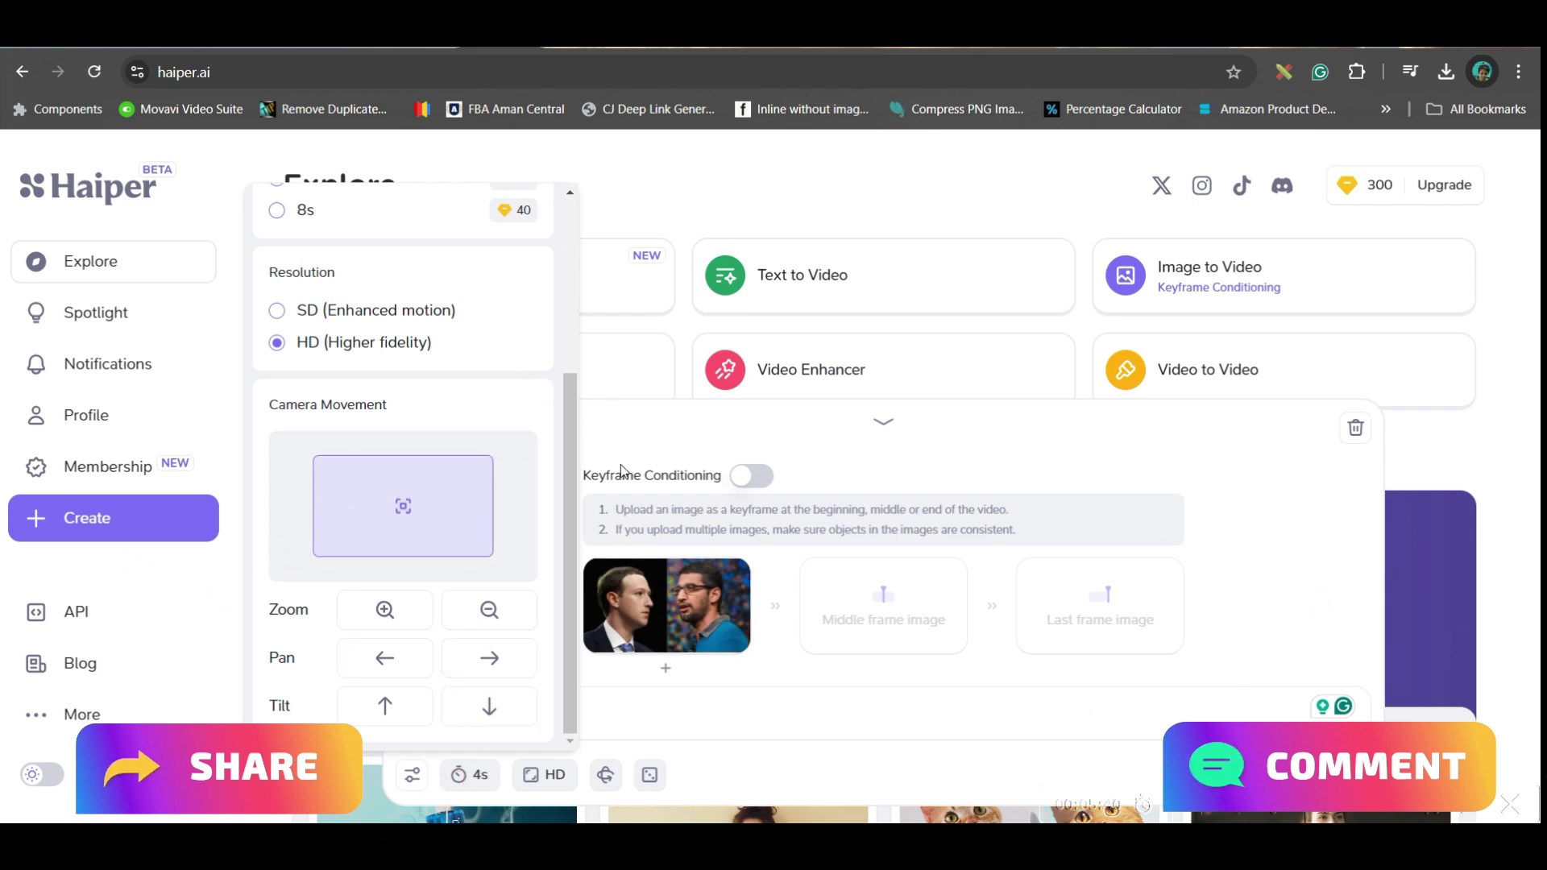
{"action": "left_click", "coordinate": [637, 512]}
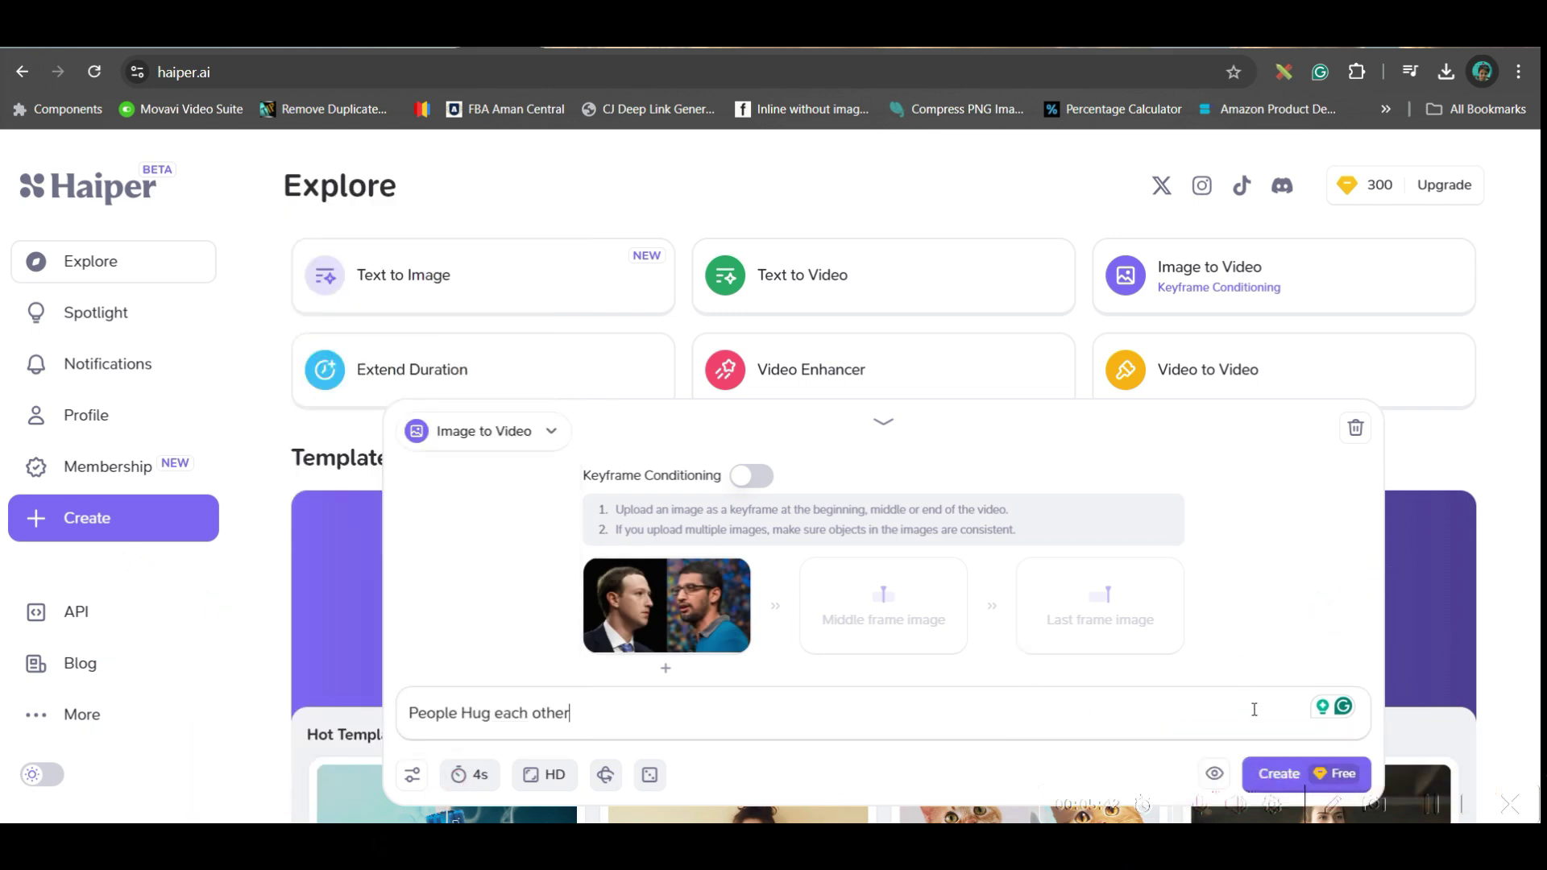
{"action": "left_click", "coordinate": [1289, 776]}
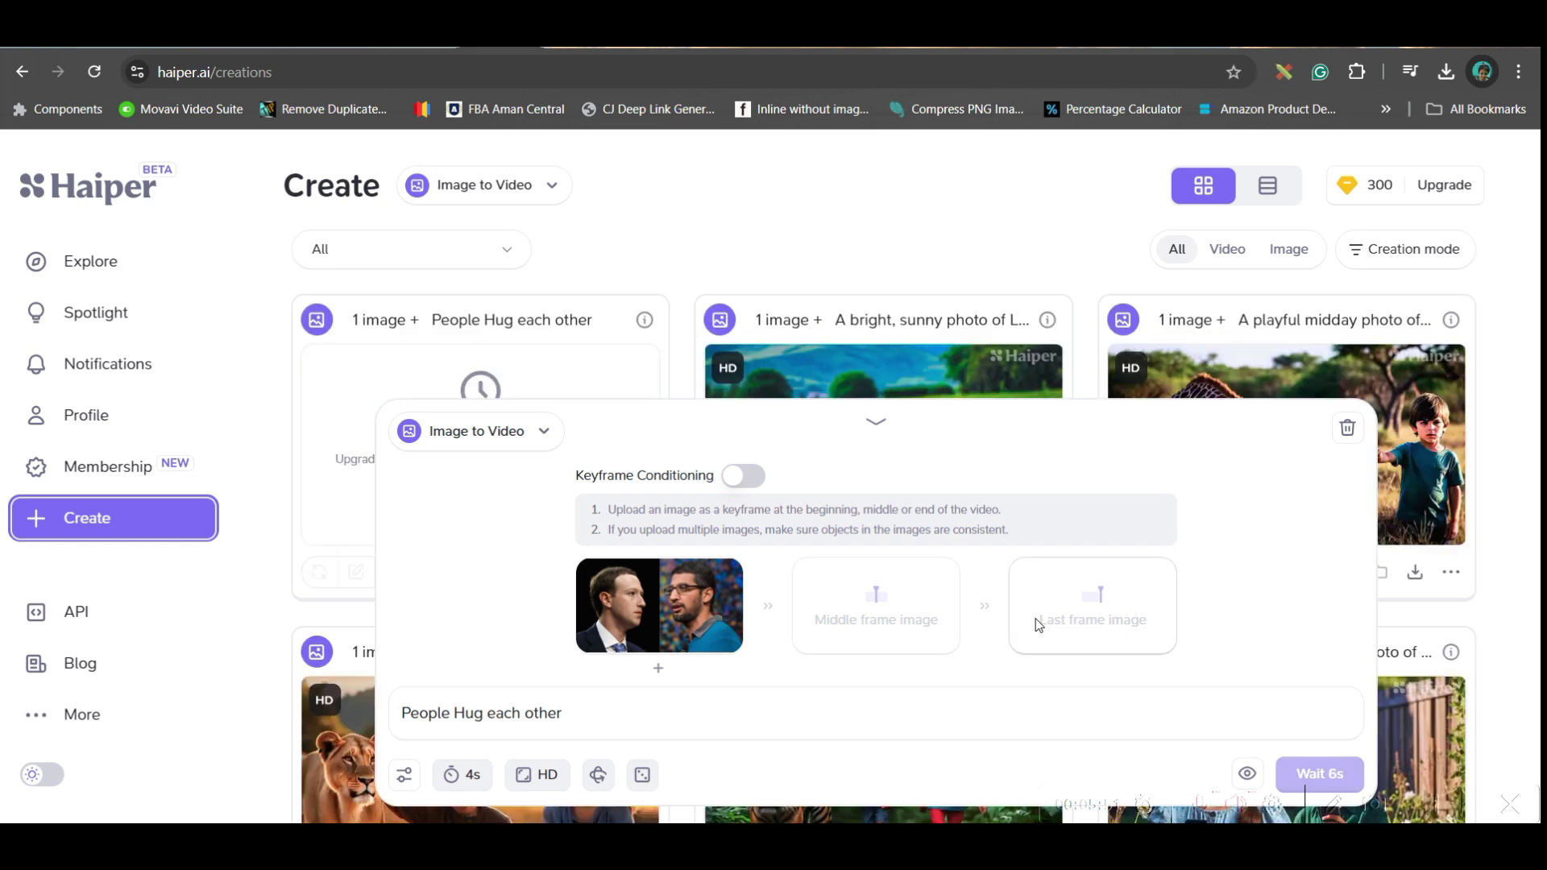
{"action": "key", "text": "ctrl+Tab"}
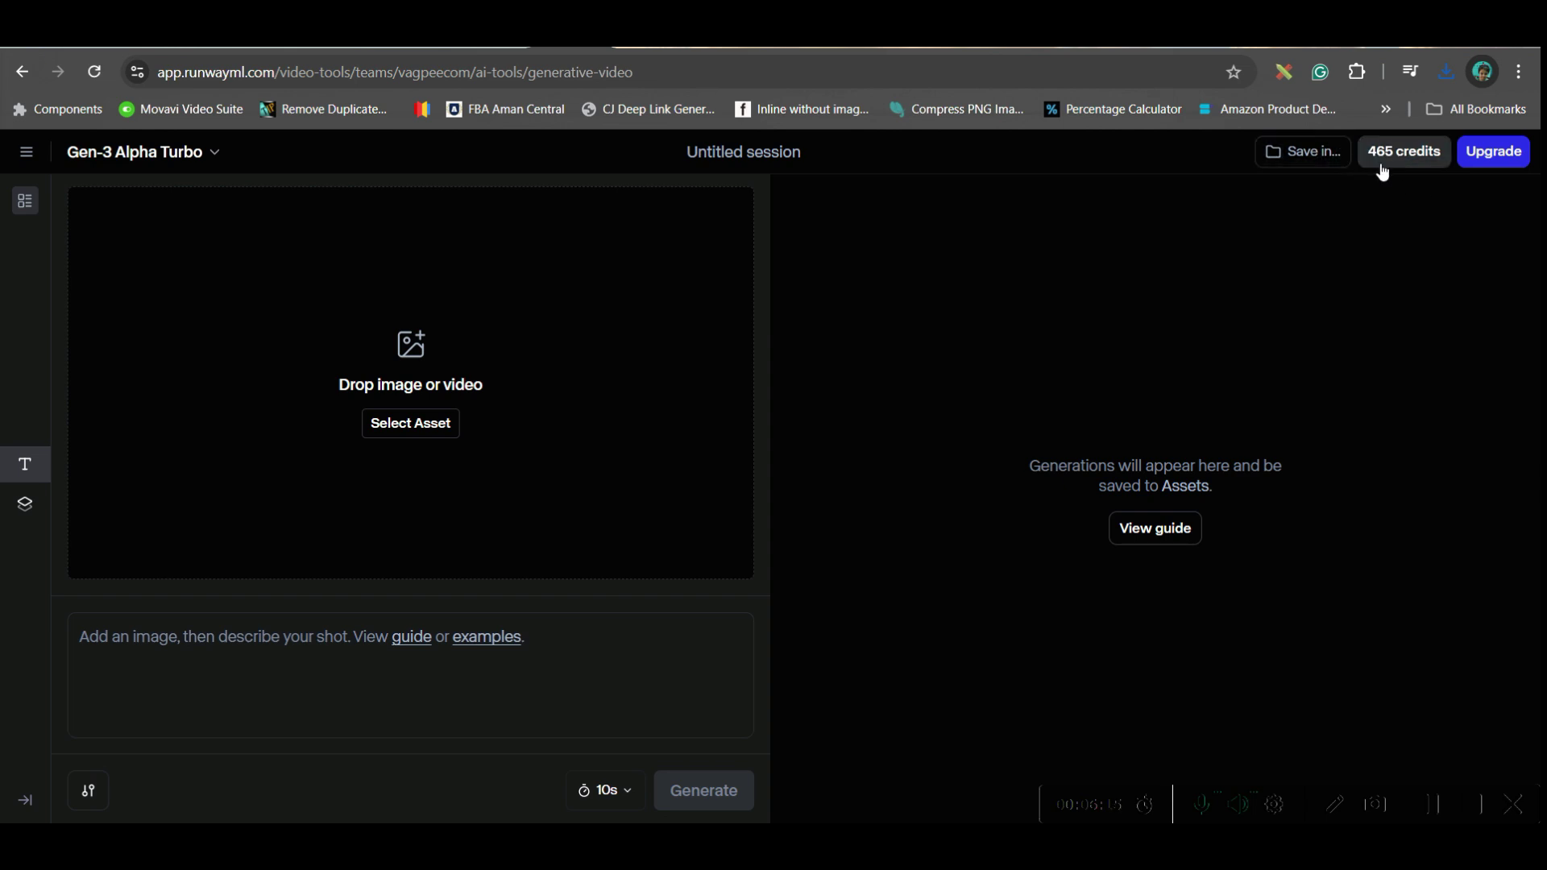
Step: Upload 44.png as Runway's first frame, set duration to 5 seconds, and generate
{"action": "left_click", "coordinate": [392, 427]}
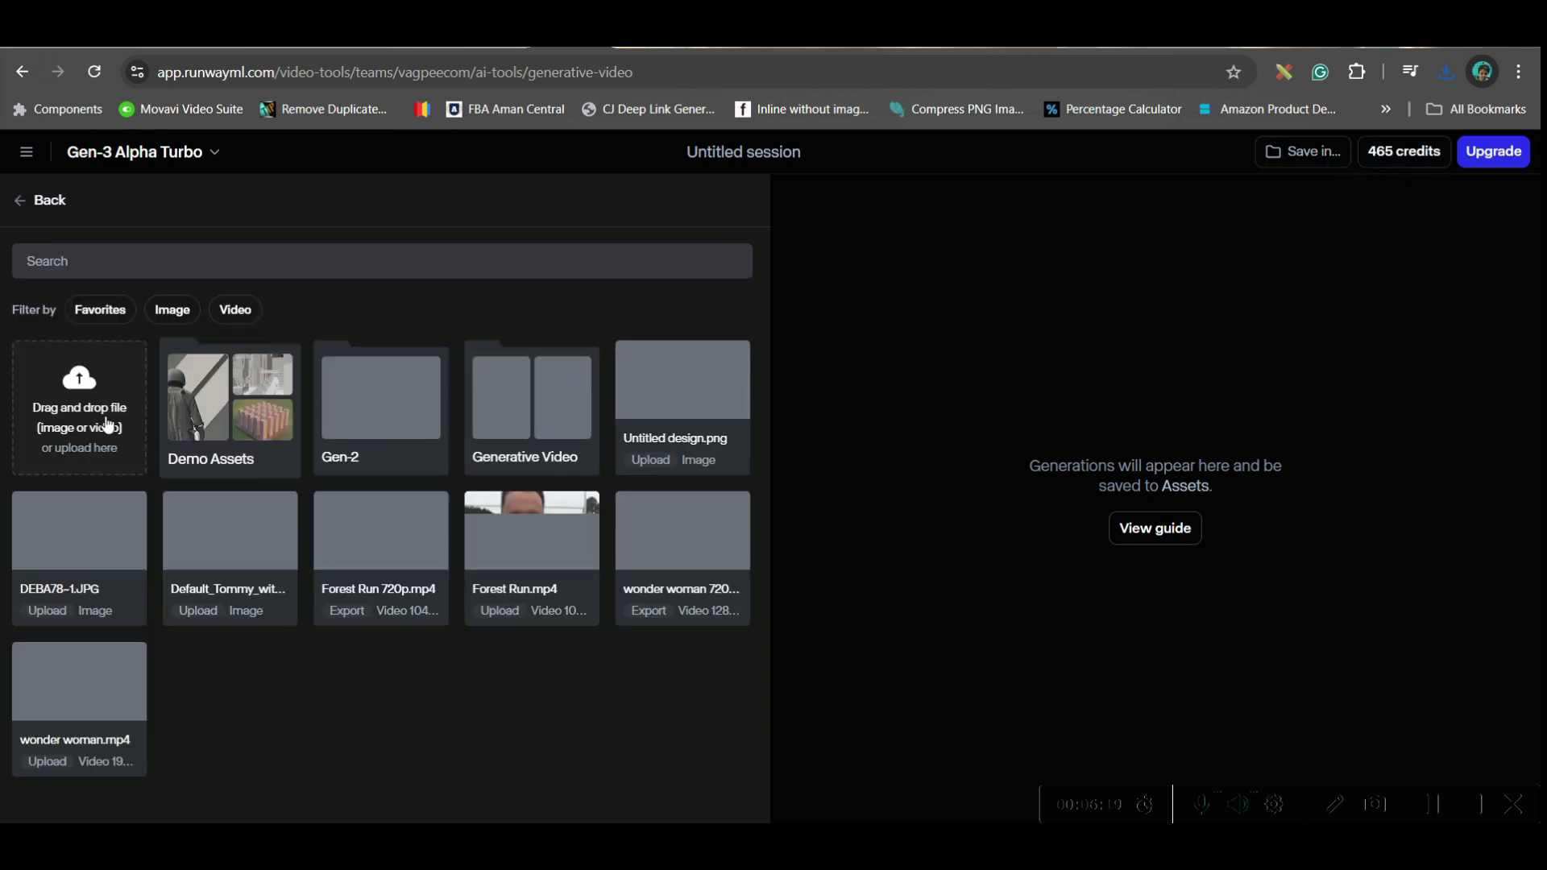
{"action": "left_click", "coordinate": [80, 415]}
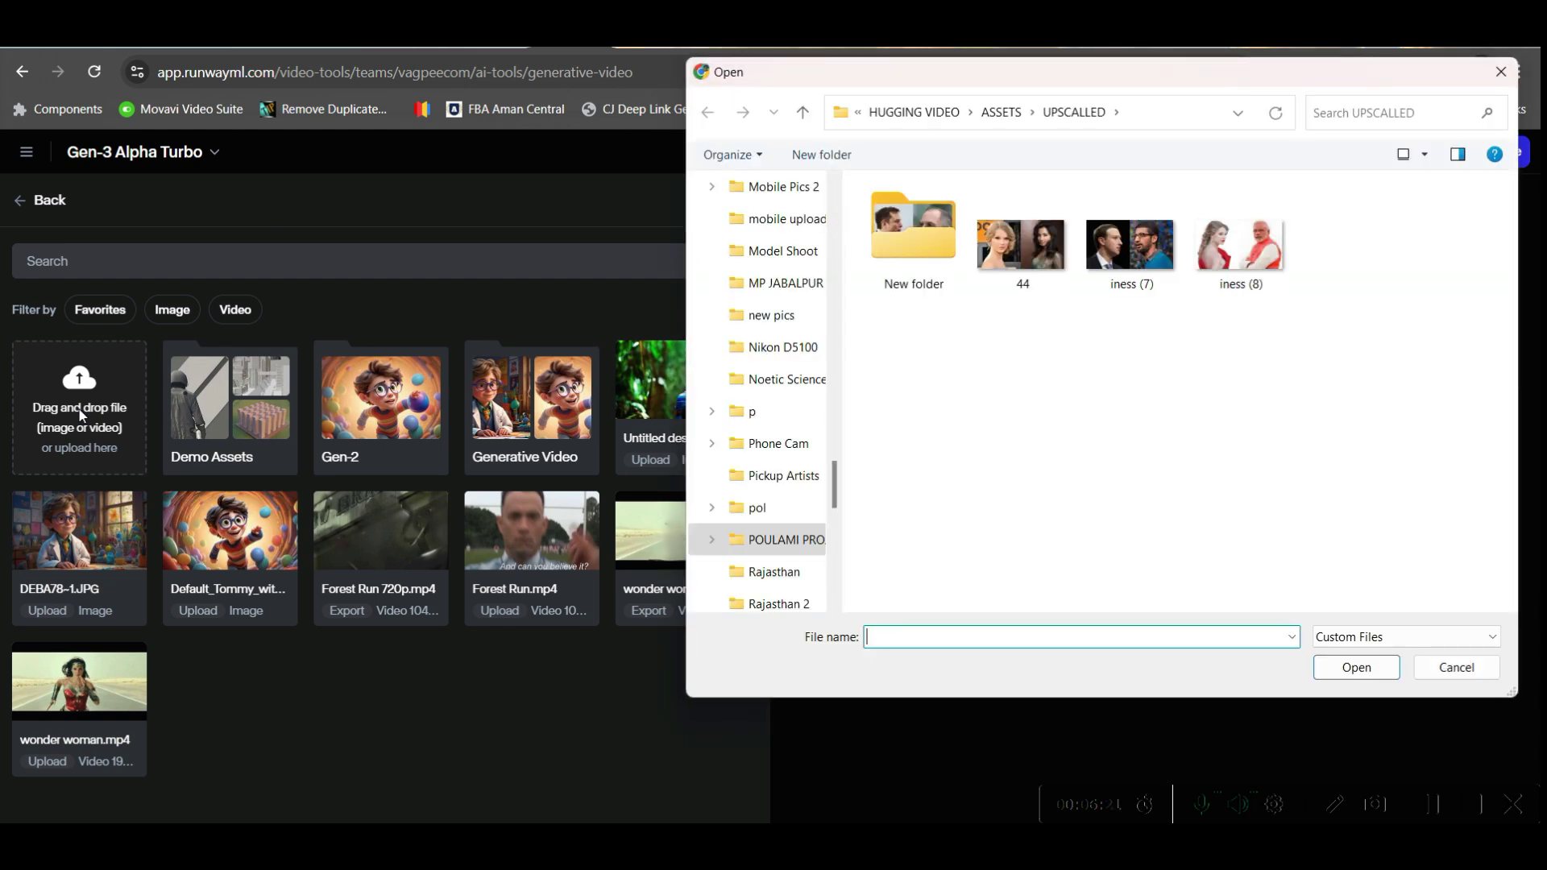
{"action": "left_click", "coordinate": [1025, 246]}
{"action": "left_click", "coordinate": [1357, 667]}
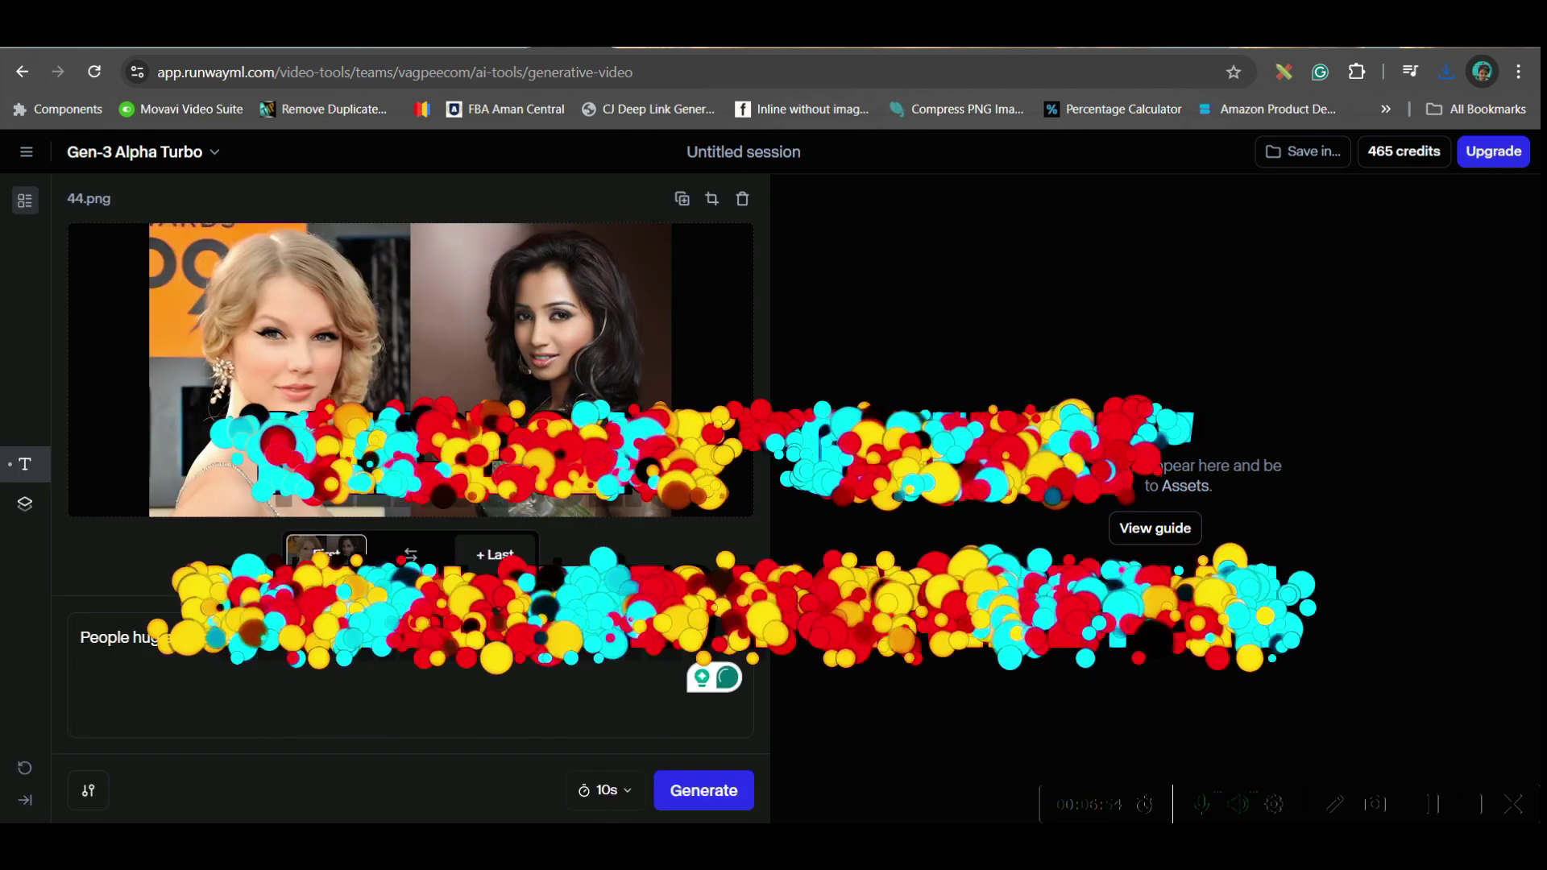
{"action": "left_click", "coordinate": [628, 793]}
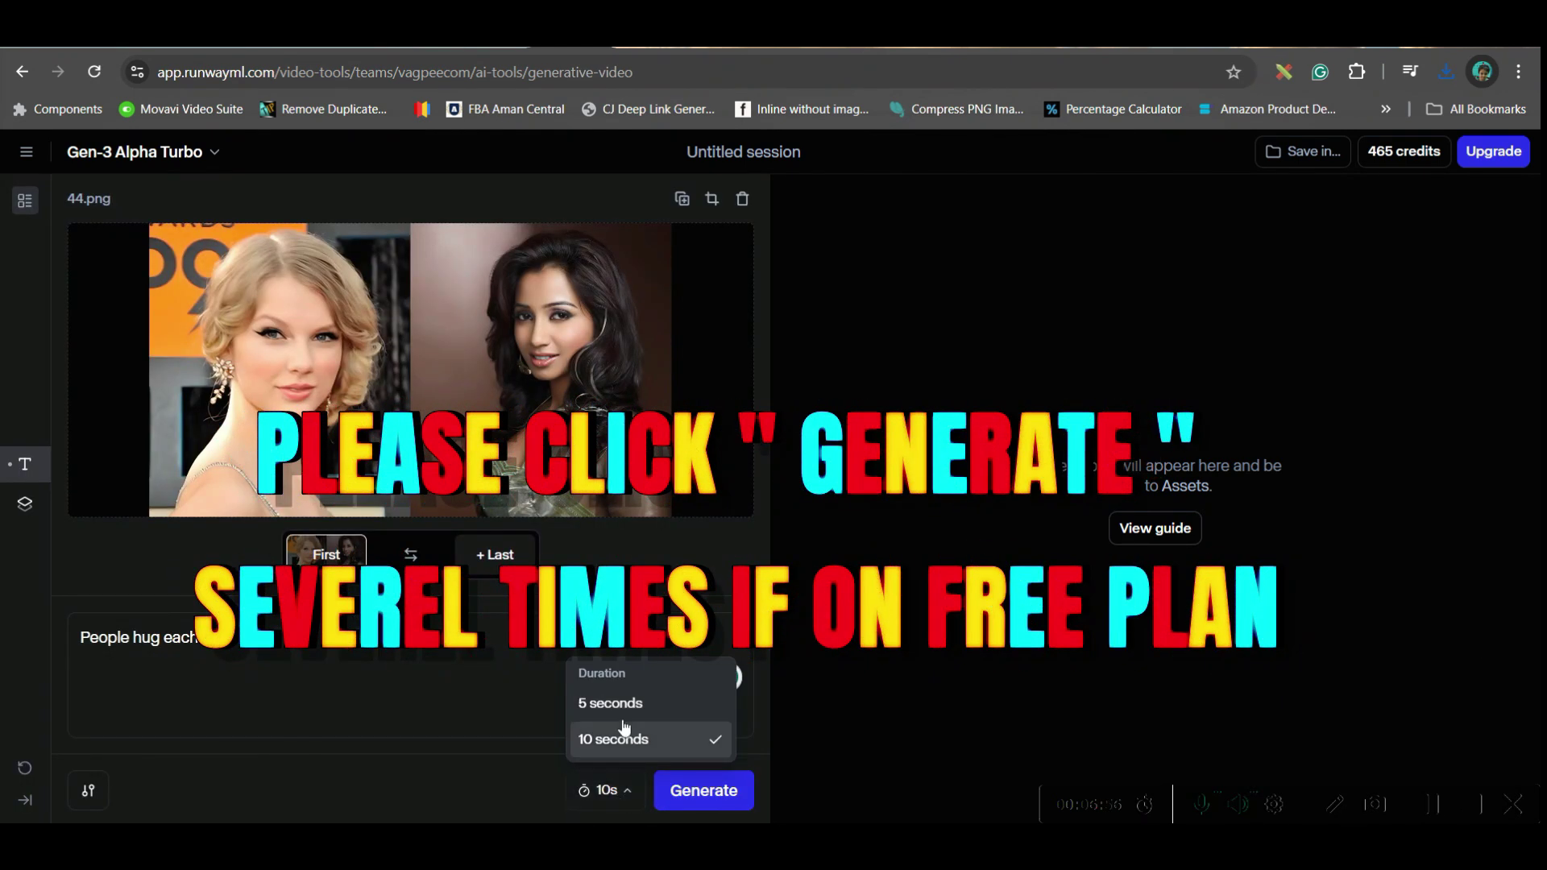
{"action": "left_click", "coordinate": [645, 709]}
{"action": "left_click", "coordinate": [716, 792]}
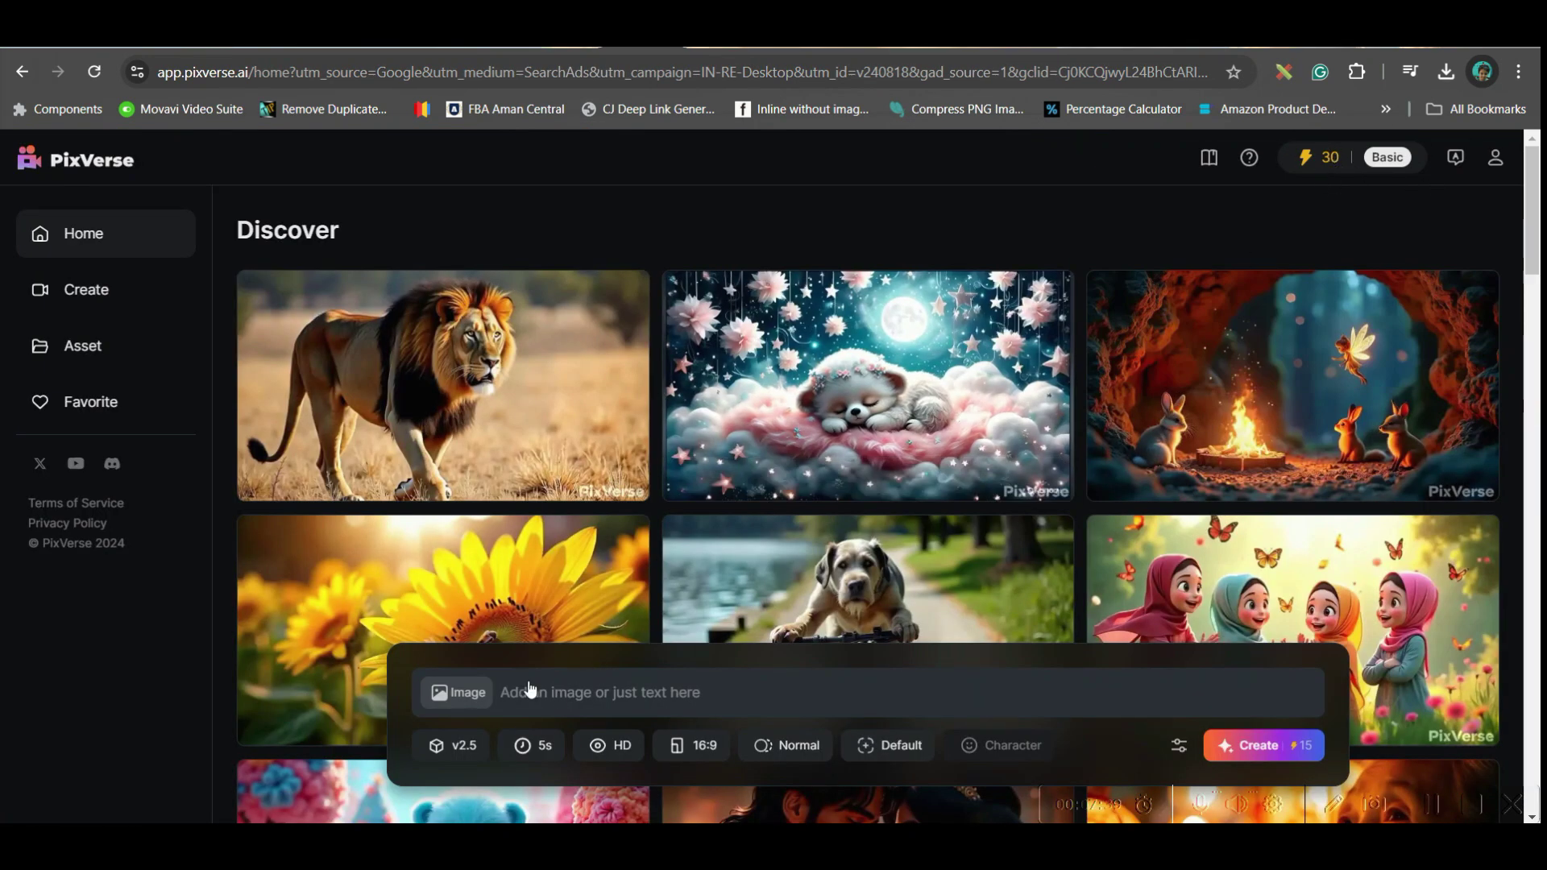
Step: Attach the 44 photo to PixVerse's image prompt
{"action": "left_click", "coordinate": [463, 695]}
{"action": "left_click", "coordinate": [1026, 256]}
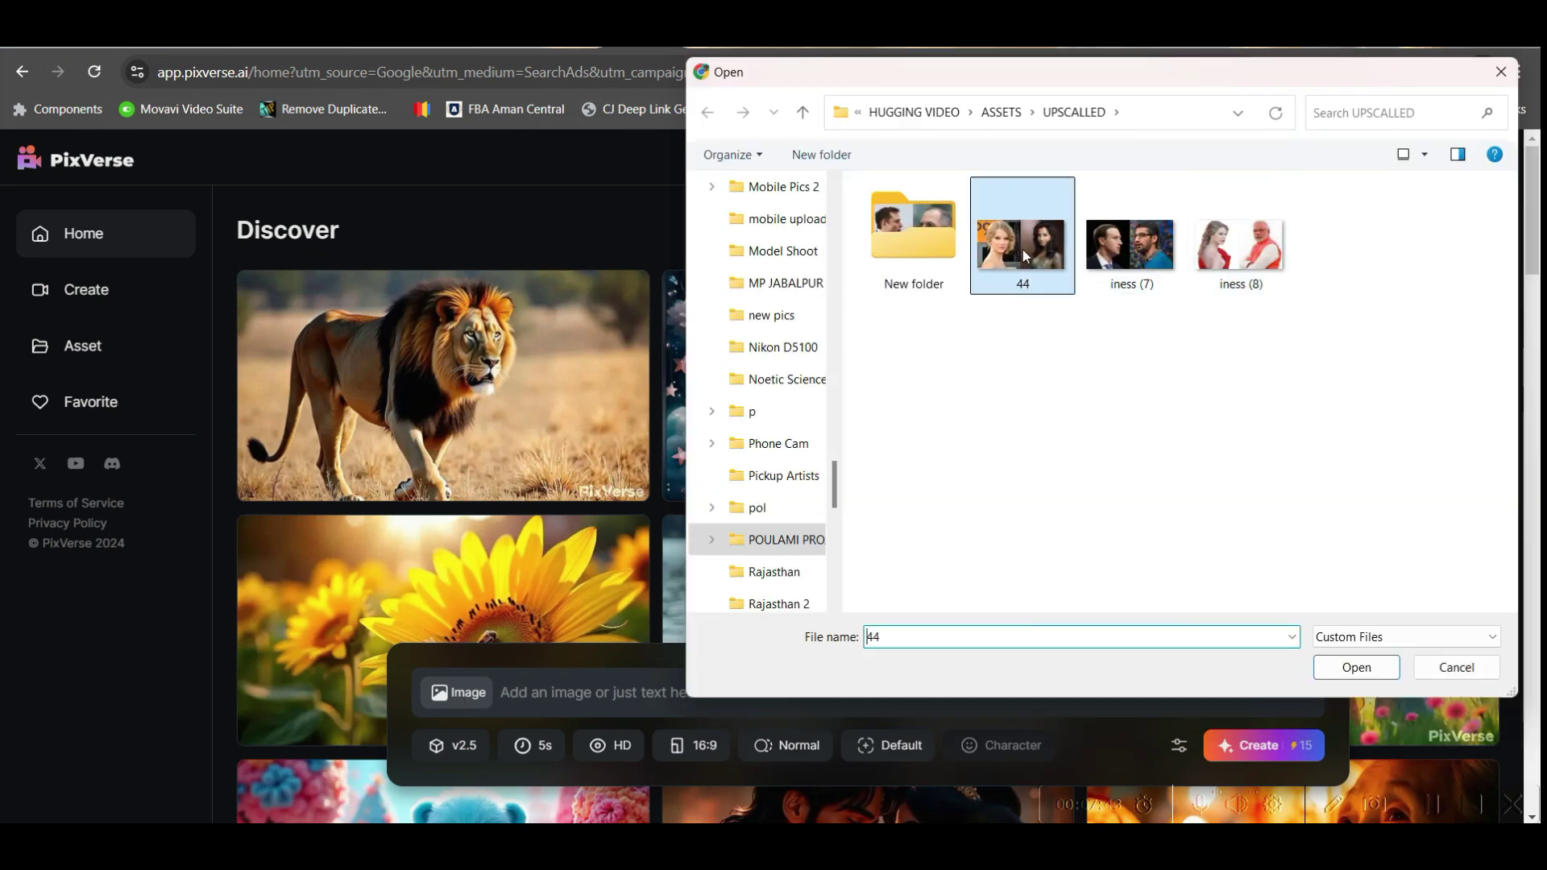
{"action": "left_click", "coordinate": [1369, 671]}
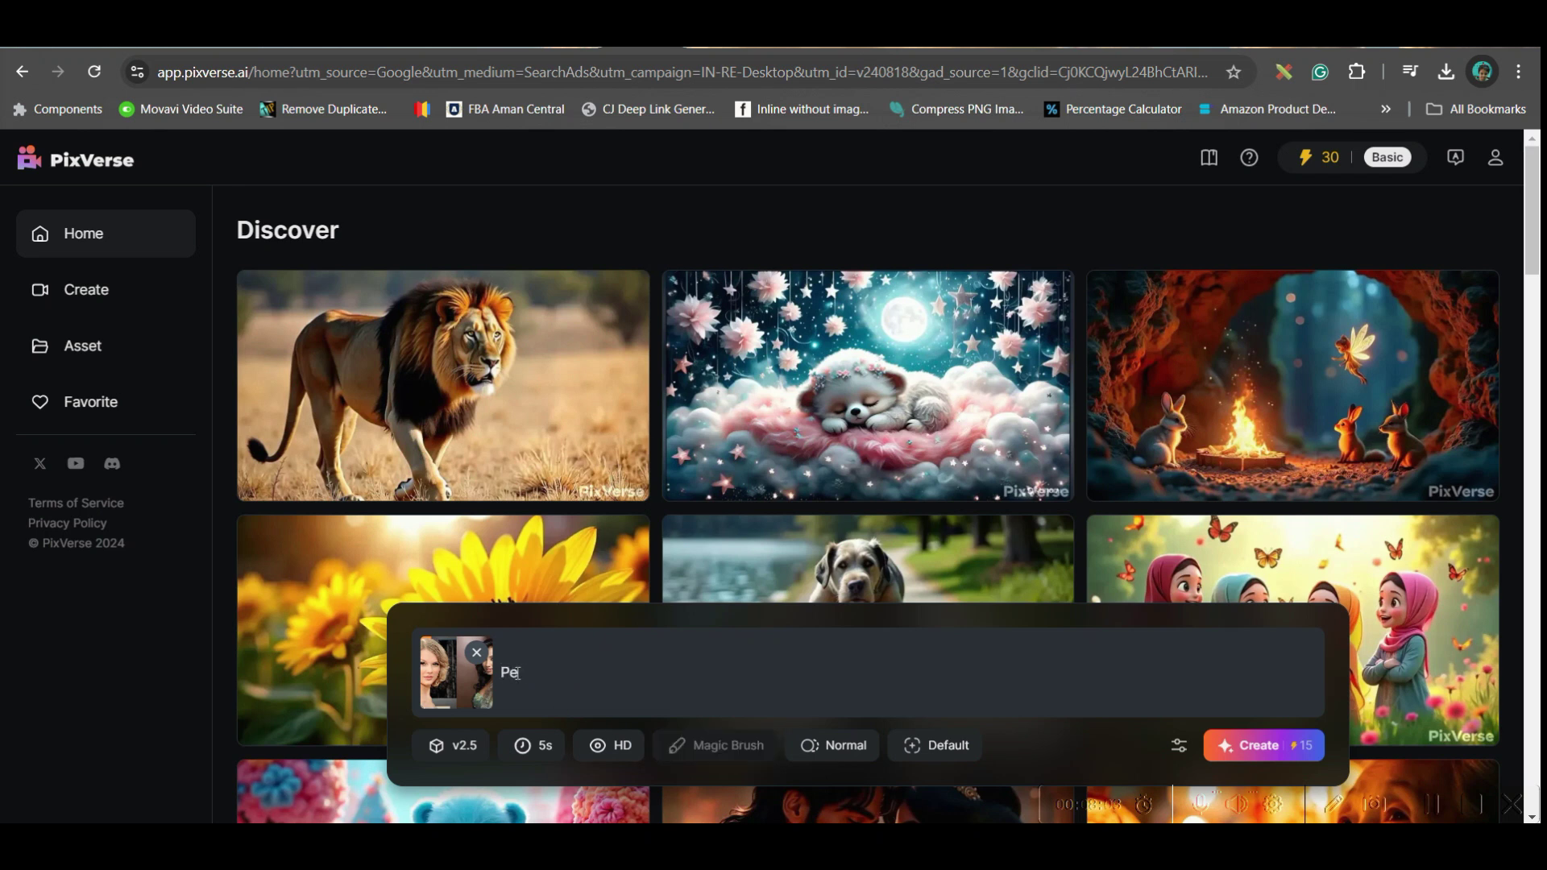
Step: Keep 5s duration, model v2.5 and Normal motion, then submit the video
{"action": "left_click", "coordinate": [547, 749]}
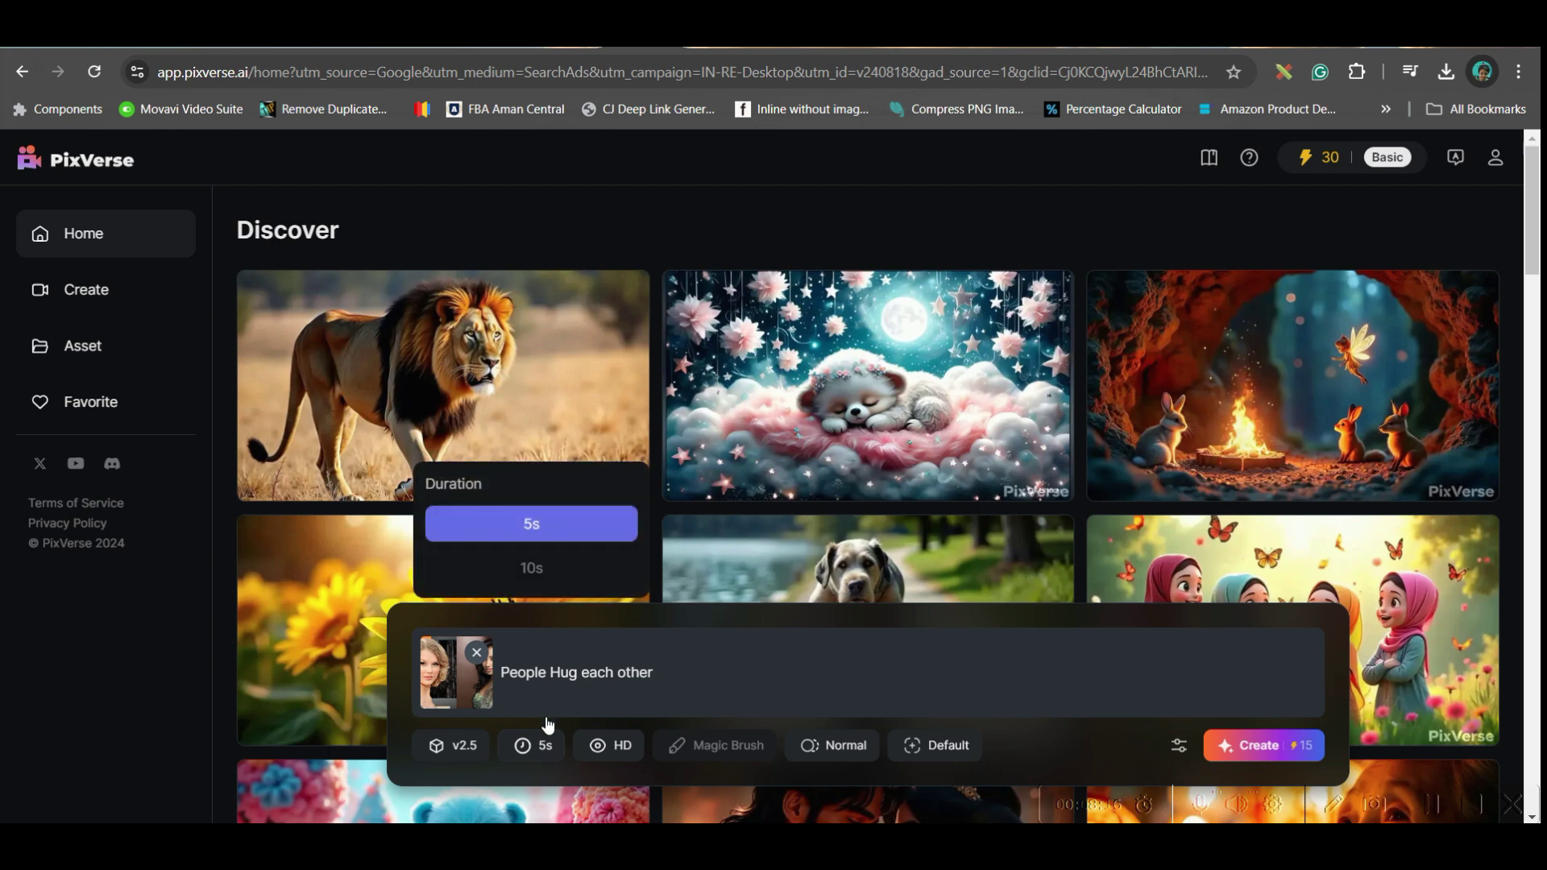
{"action": "left_click", "coordinate": [531, 746]}
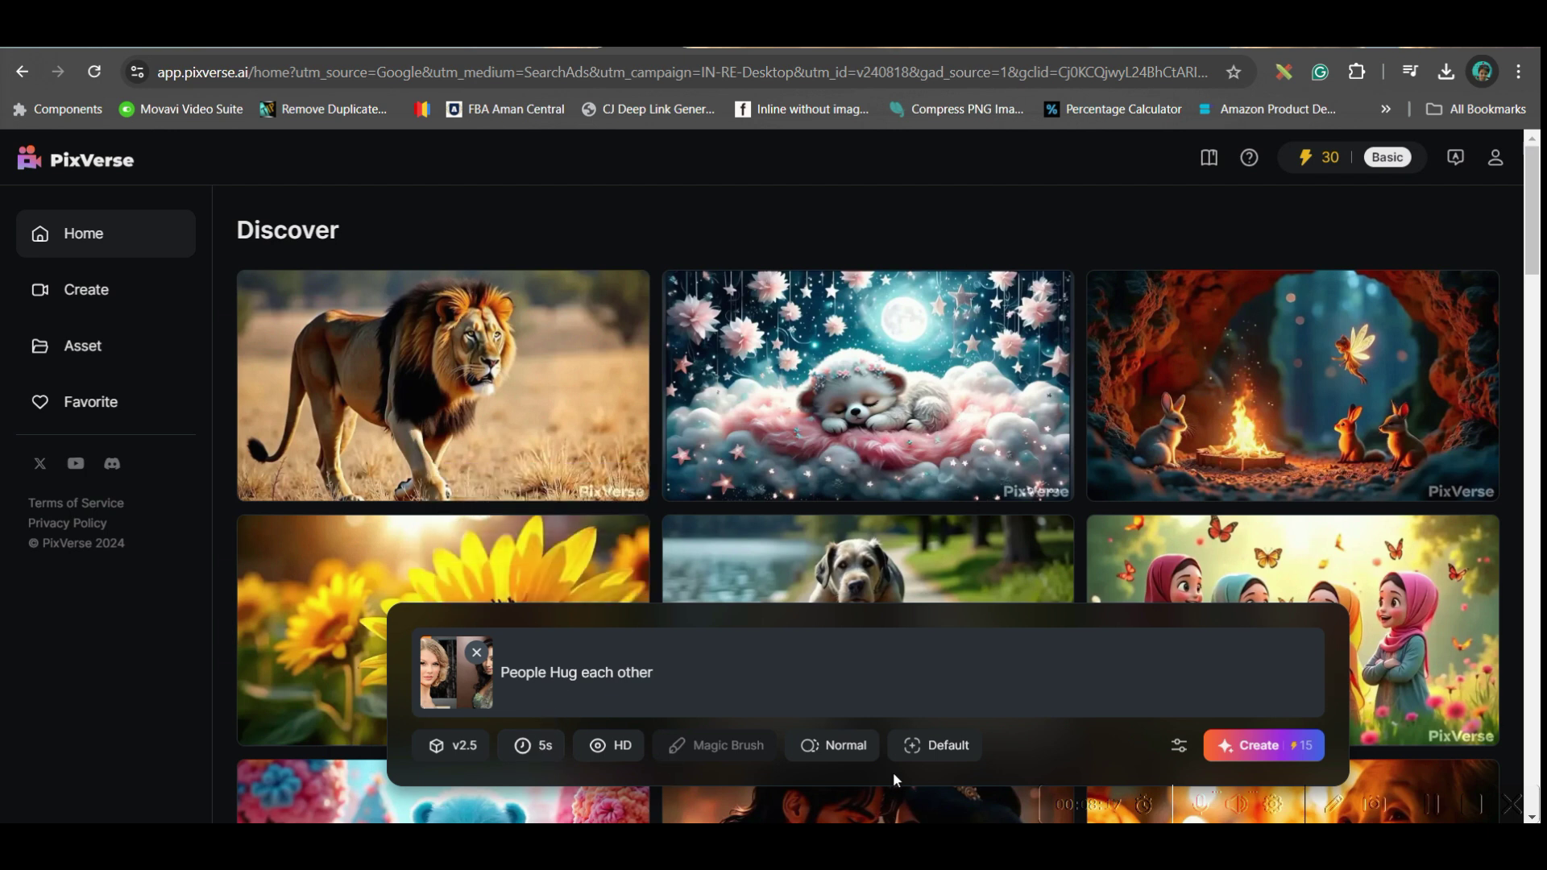
{"action": "left_click", "coordinate": [474, 751]}
{"action": "left_click", "coordinate": [455, 564]}
{"action": "scroll", "coordinate": [1103, 738], "scroll_direction": "down", "scroll_amount": 4}
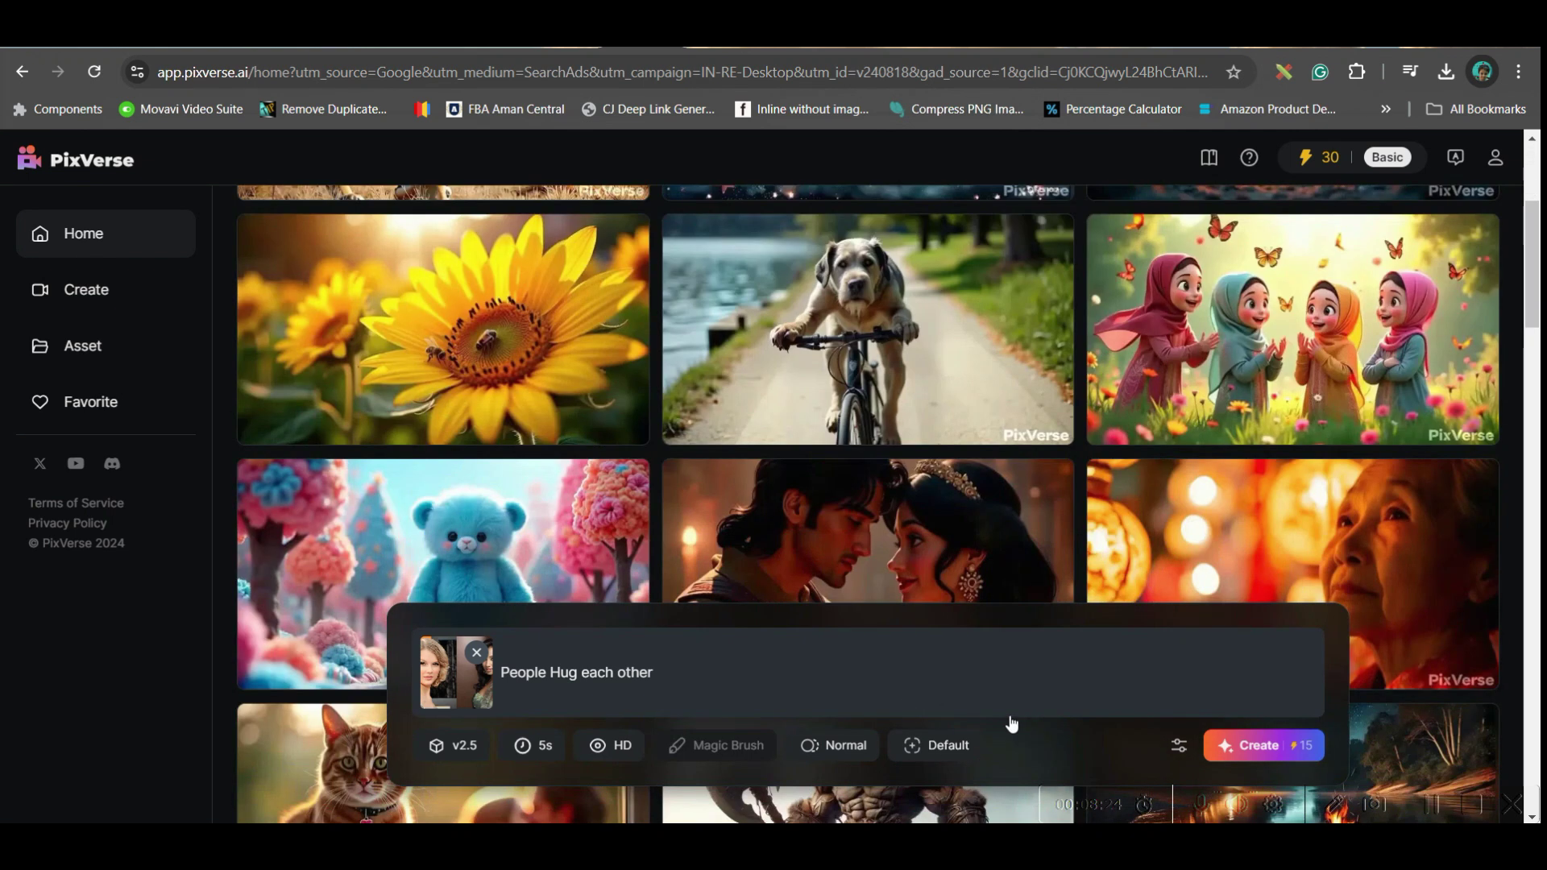
{"action": "left_click", "coordinate": [846, 745]}
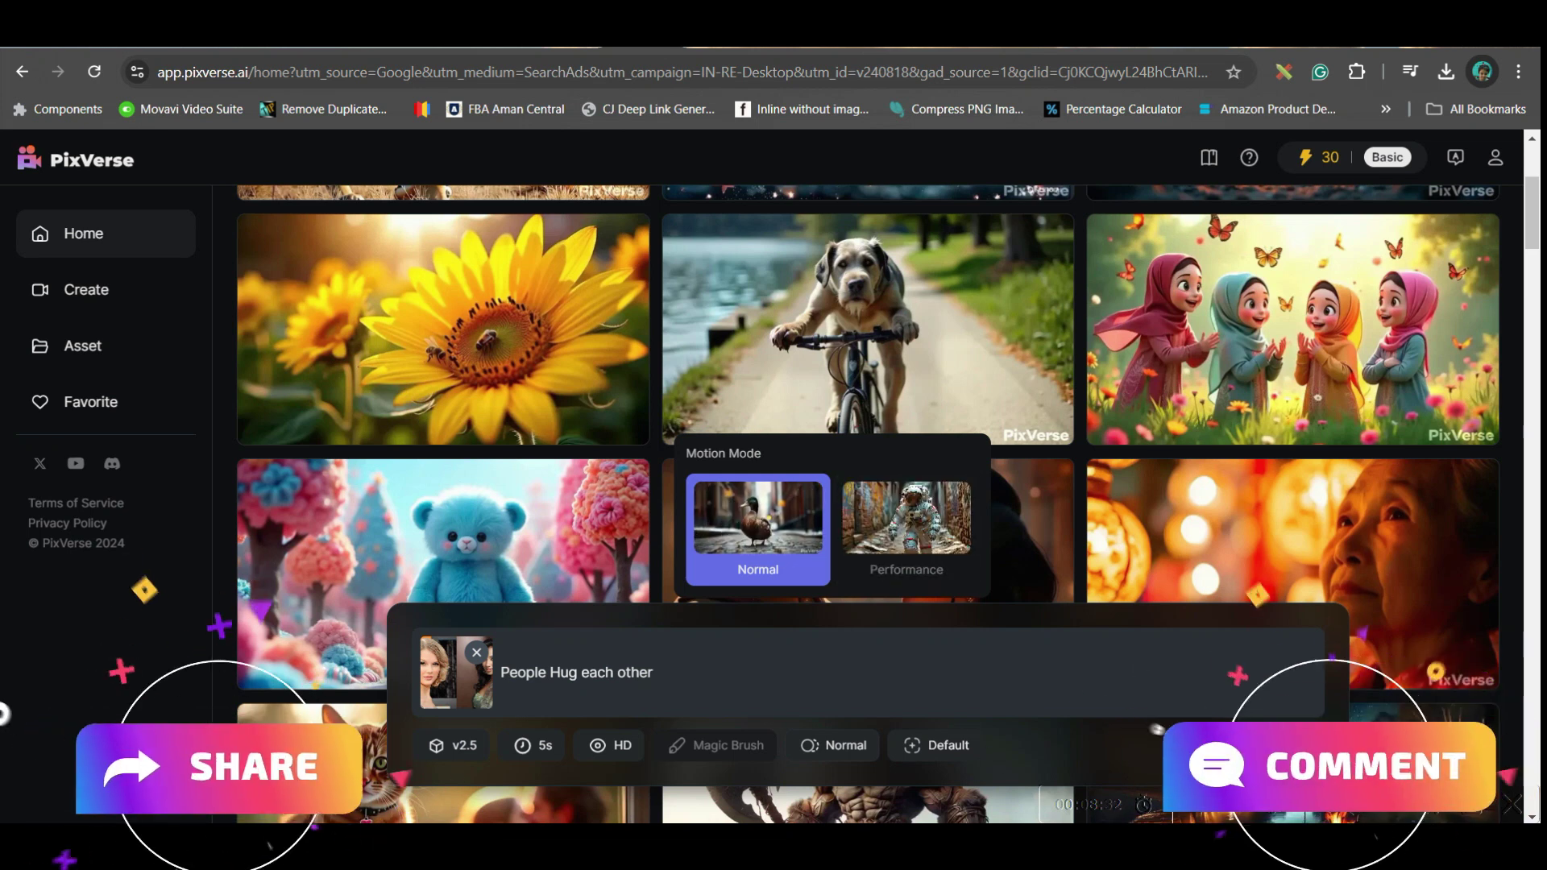
{"action": "left_click", "coordinate": [795, 552]}
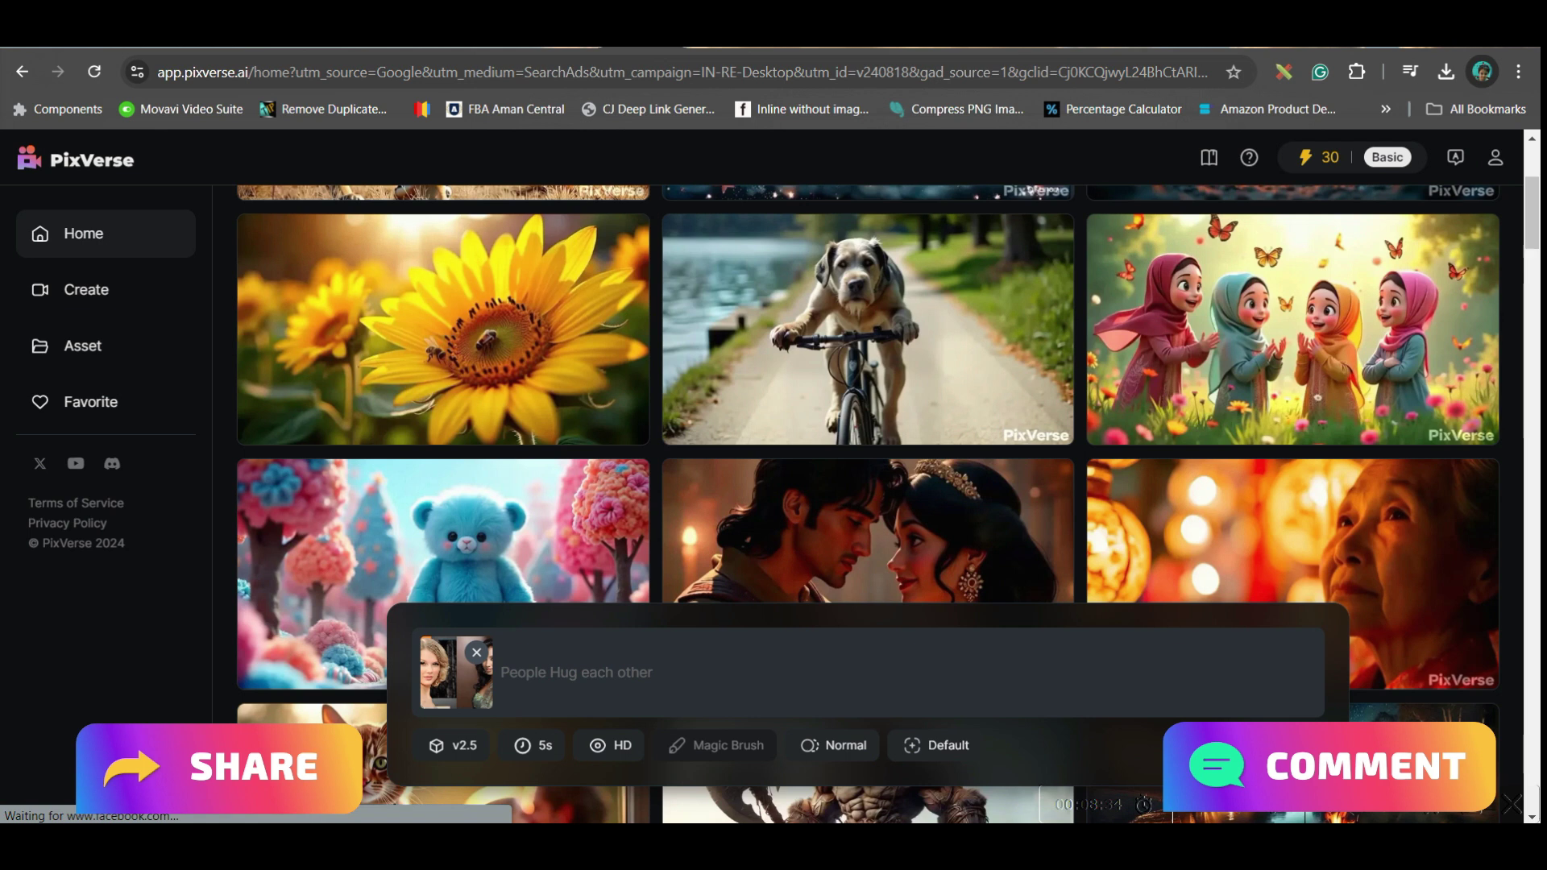
{"action": "key", "text": "Return"}
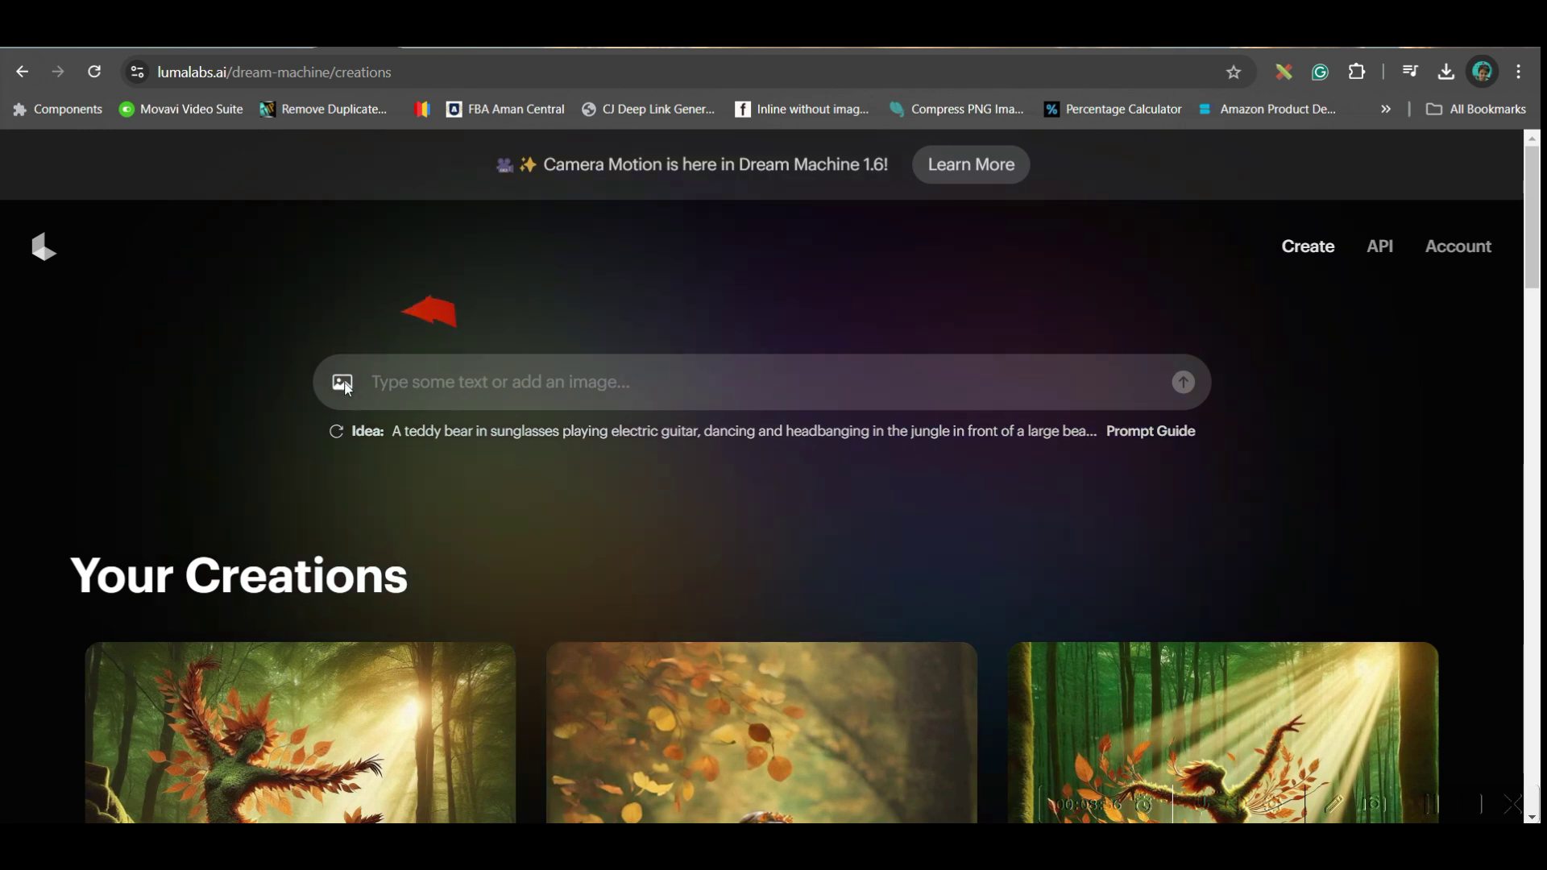
Step: Bring up the file picker from Luma Dream Machine's prompt bar image icon to attach a photo
{"action": "left_click", "coordinate": [342, 384]}
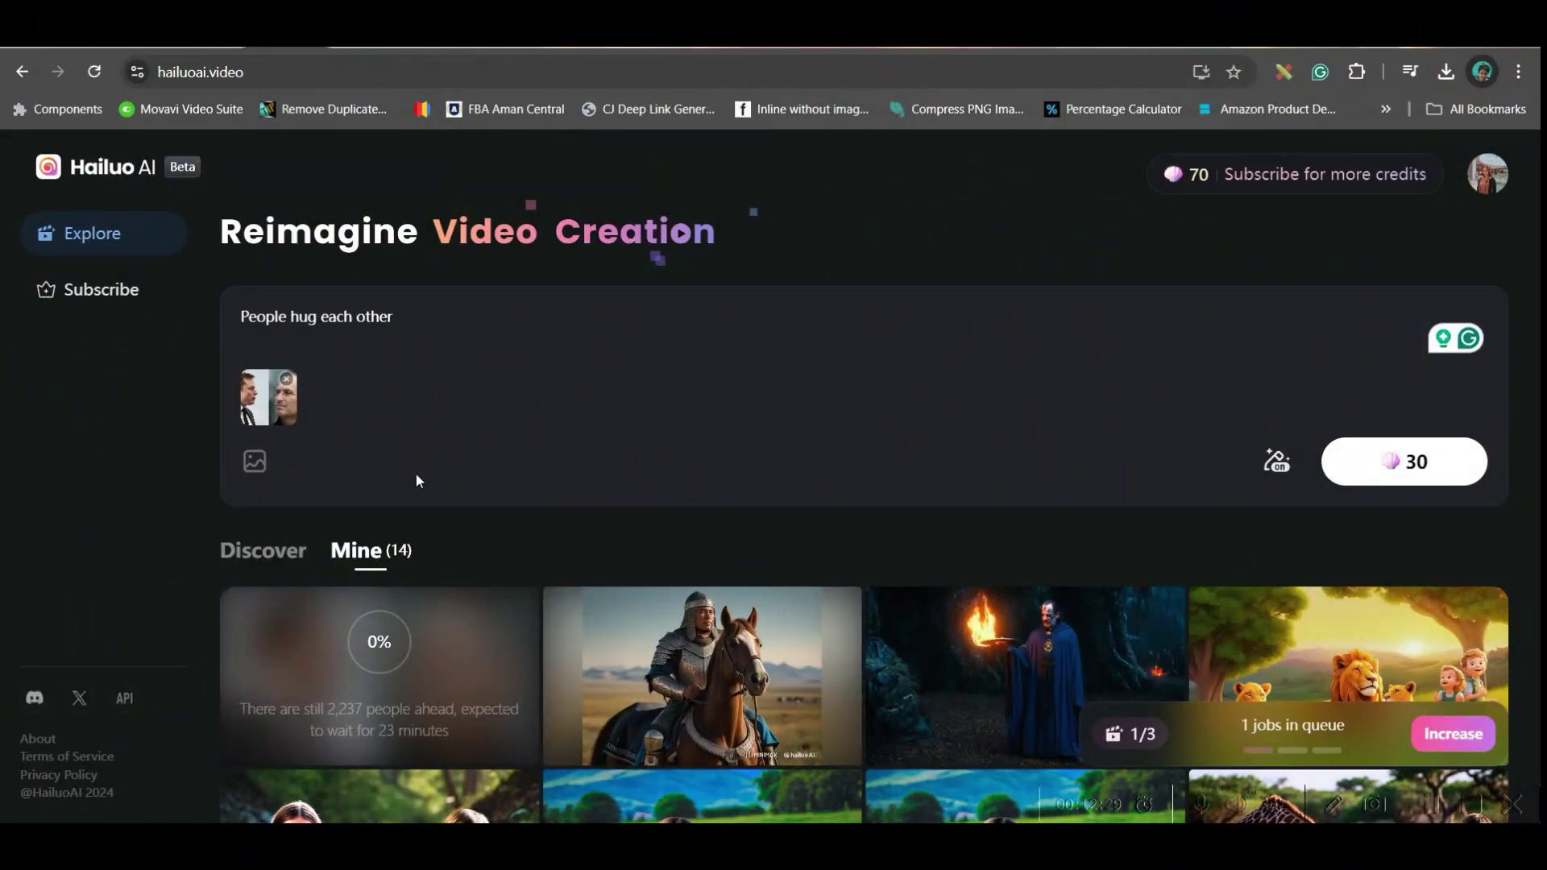
Step: Check the prompt-enhance toggle beside Hailuo AI's 30-credit generate button while the video queues
{"action": "mouse_move", "coordinate": [1275, 465]}
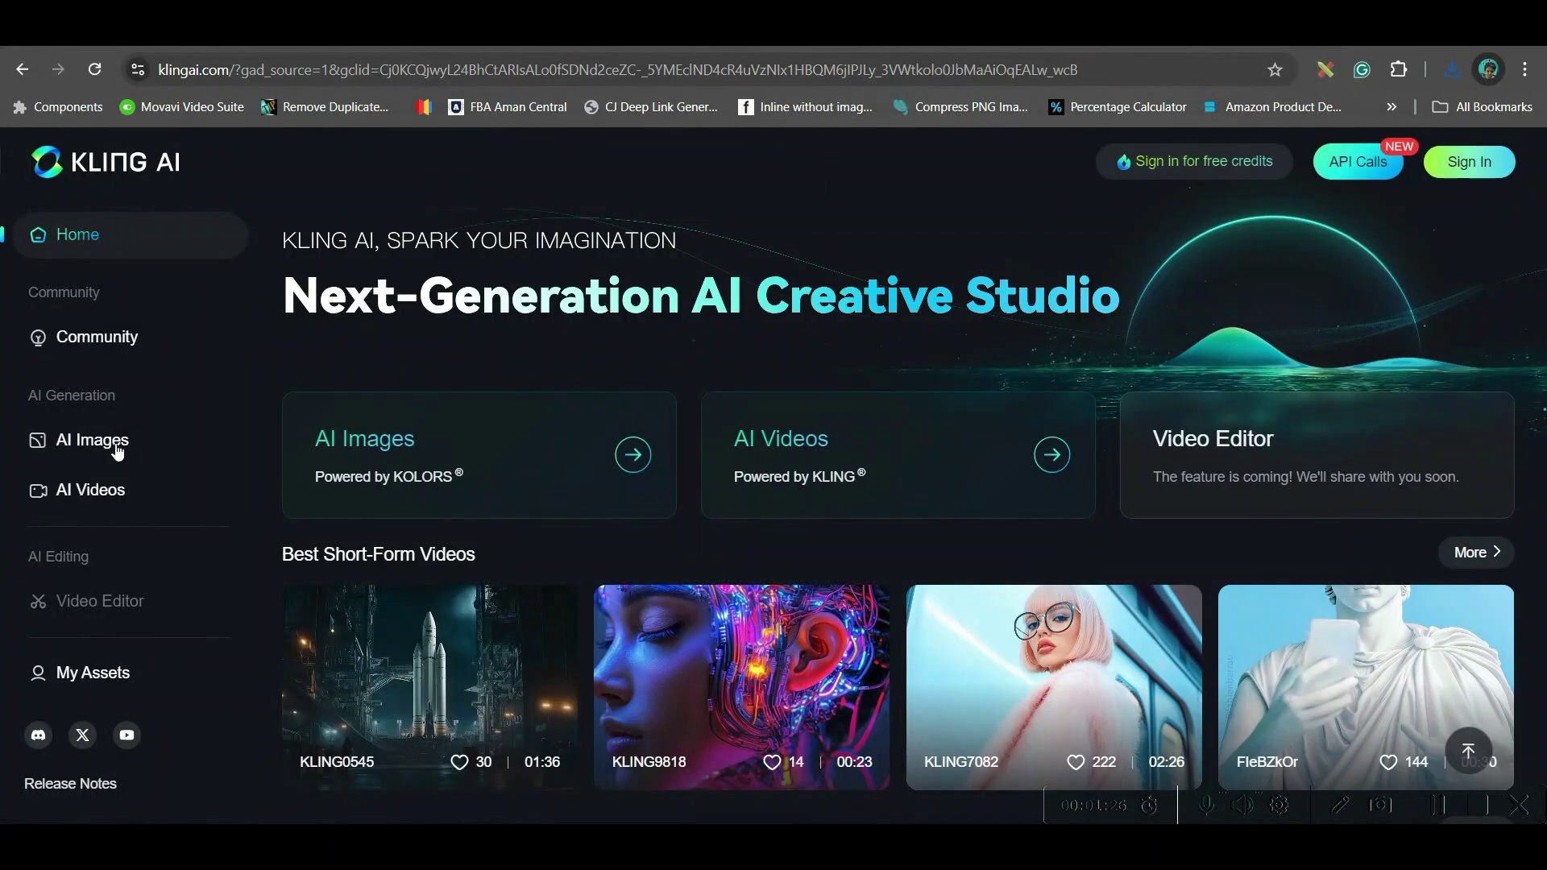
Step: Go to Kling AI's AI Videos creator and switch to Image to Video mode
{"action": "left_click", "coordinate": [114, 490]}
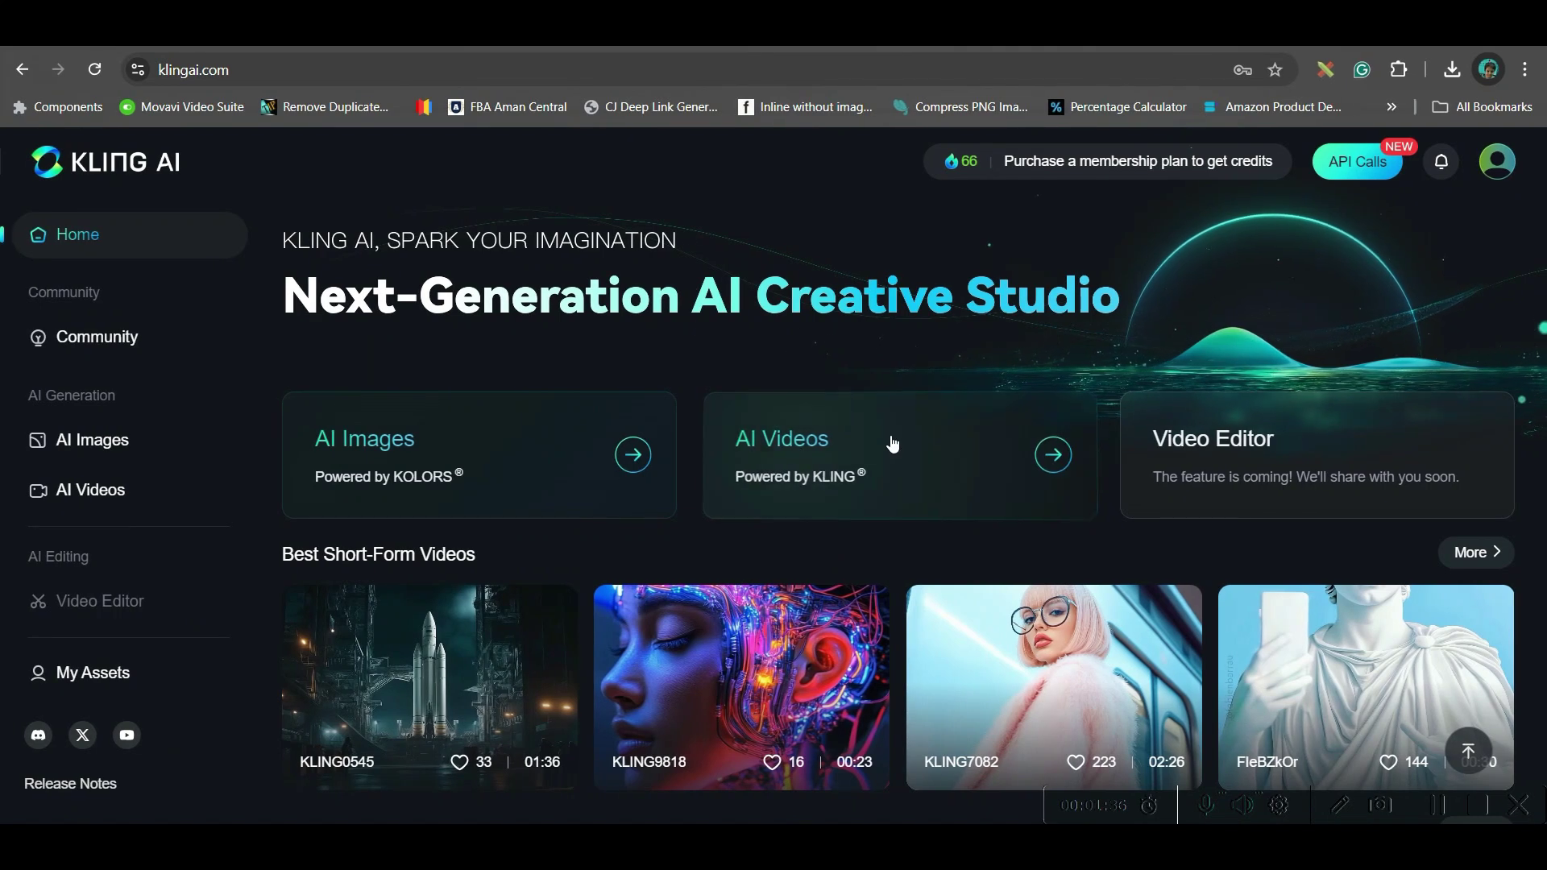
{"action": "left_click", "coordinate": [1053, 456]}
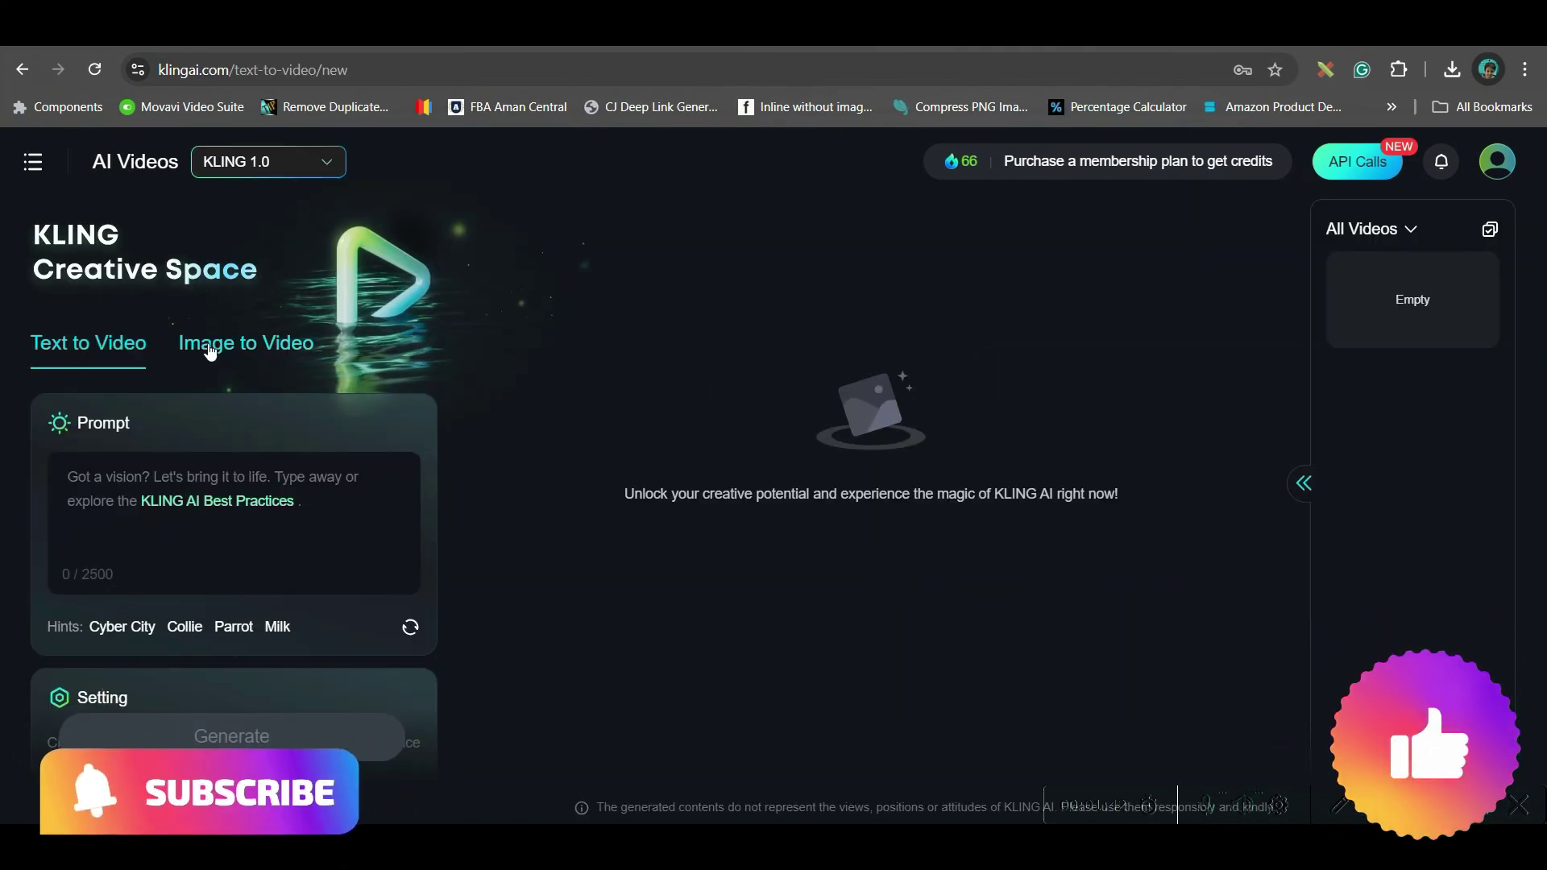
{"action": "left_click", "coordinate": [261, 342]}
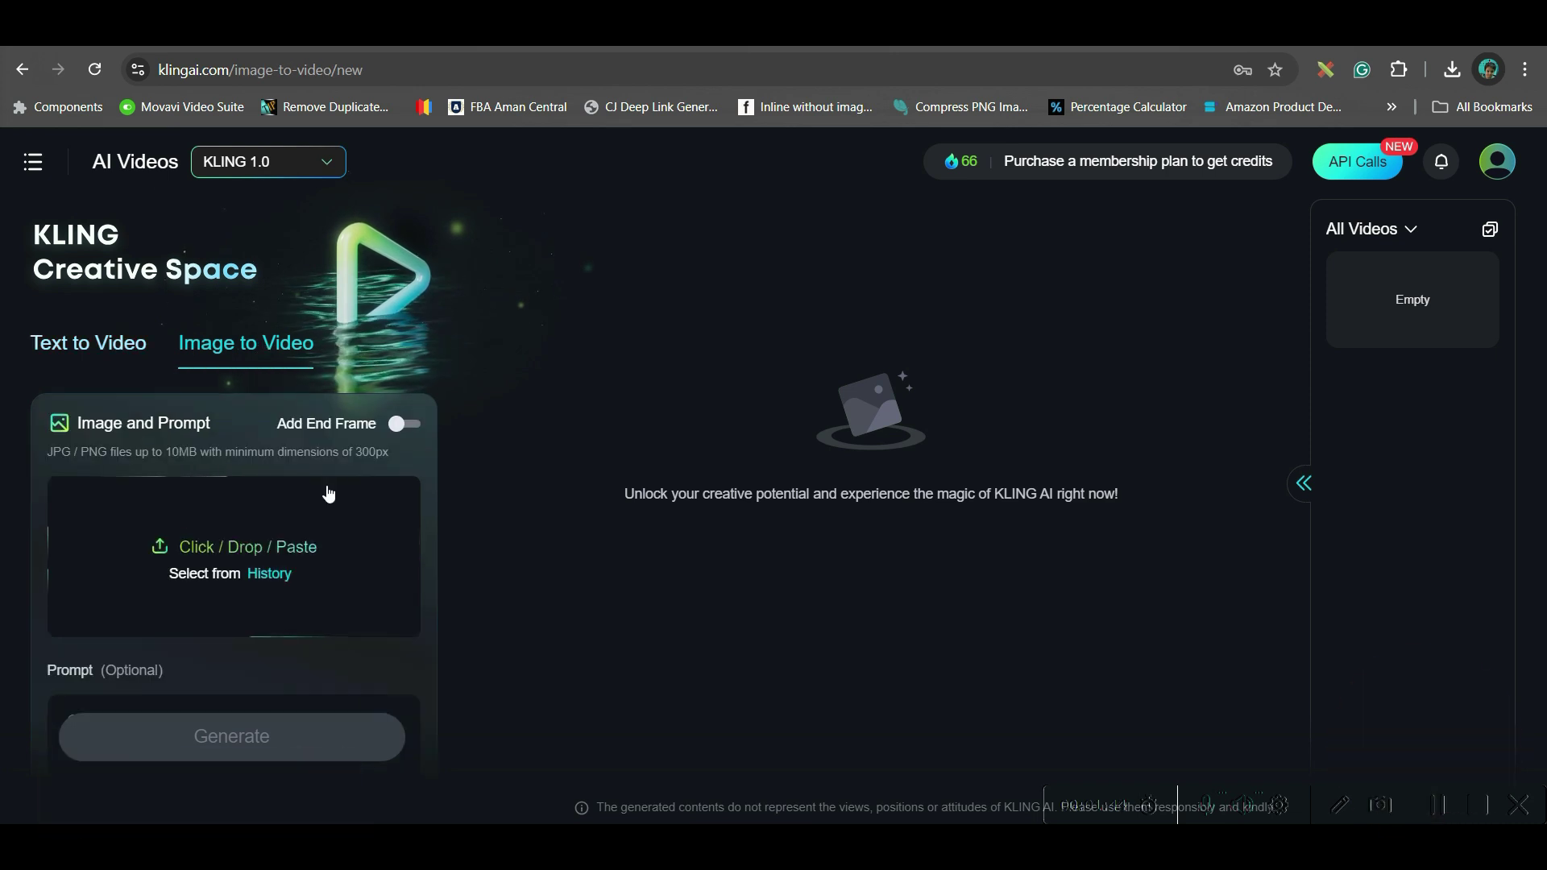
Step: Upload the side-by-side two-person photo and paste the prompt 'People Hug Each Other'
{"action": "left_click", "coordinate": [204, 556]}
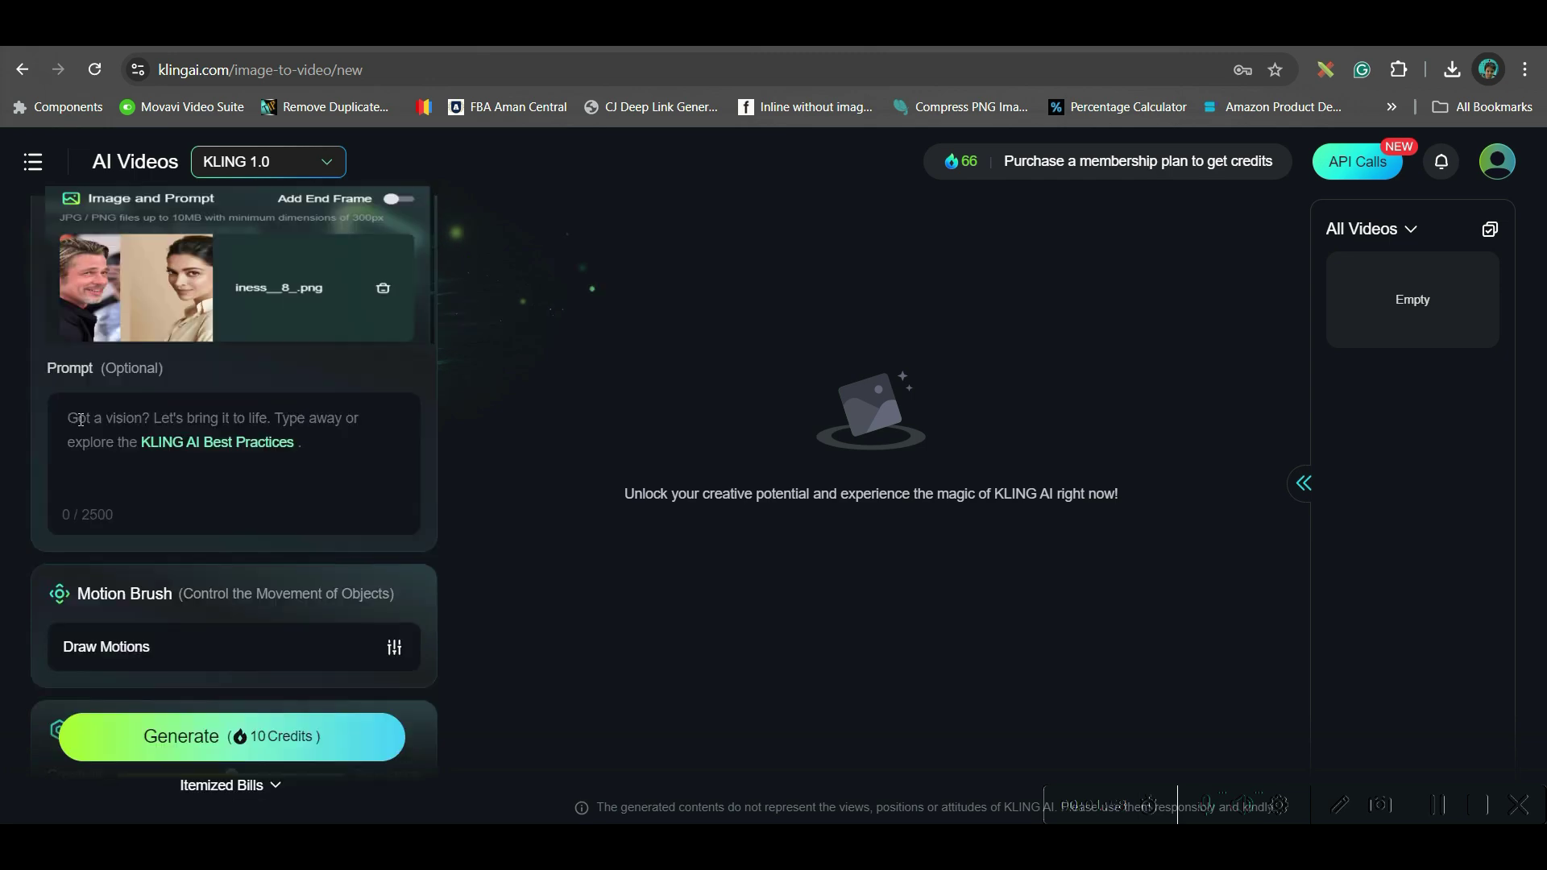
{"action": "left_click", "coordinate": [79, 420]}
{"action": "type", "text": "People Hug Each Other"}
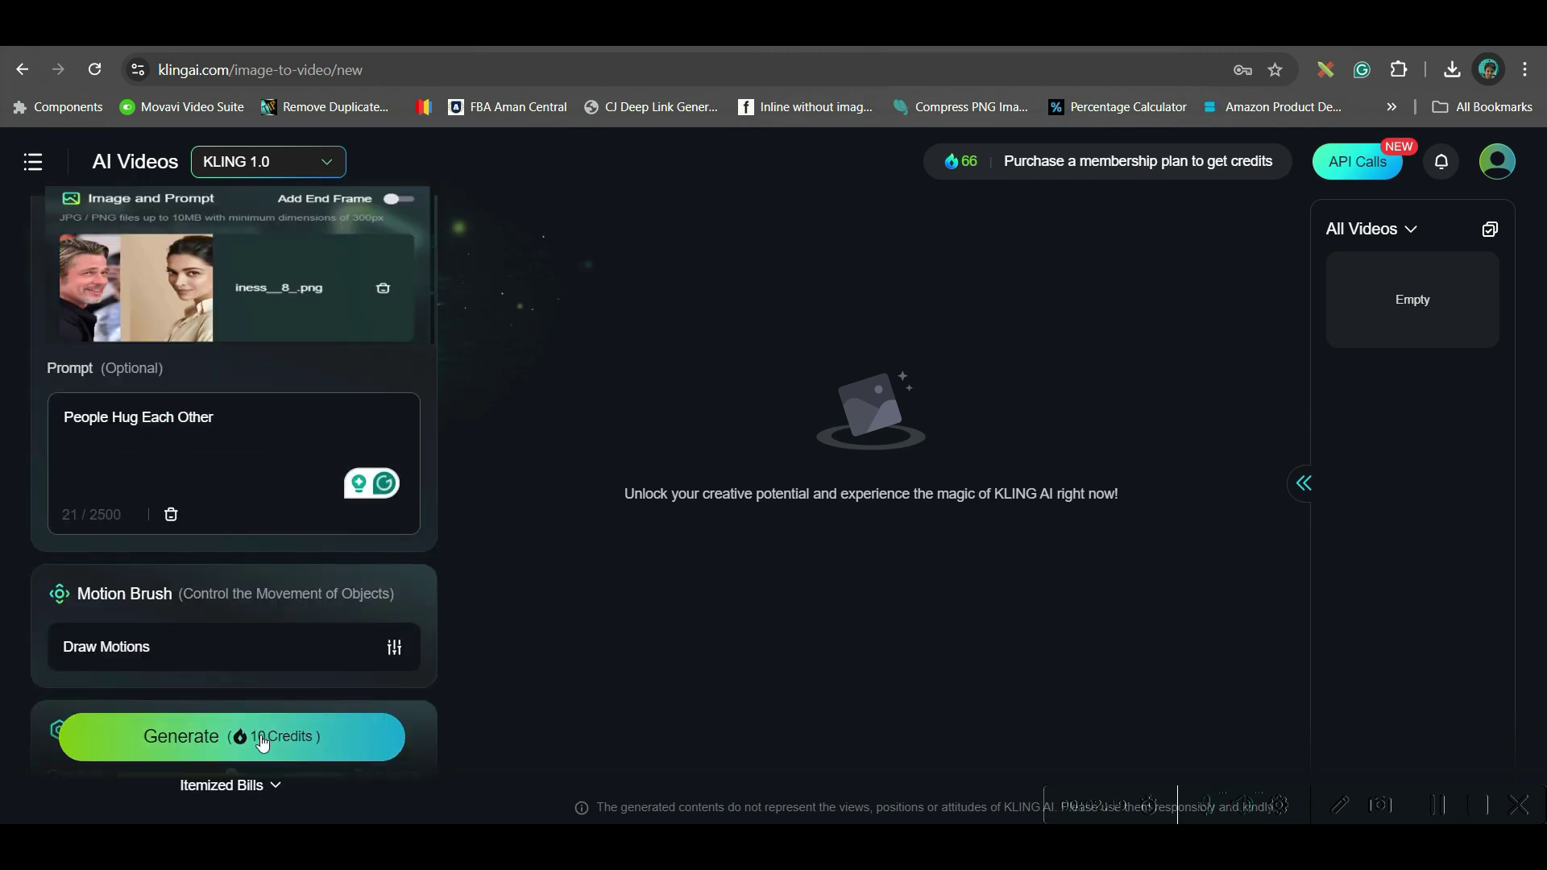